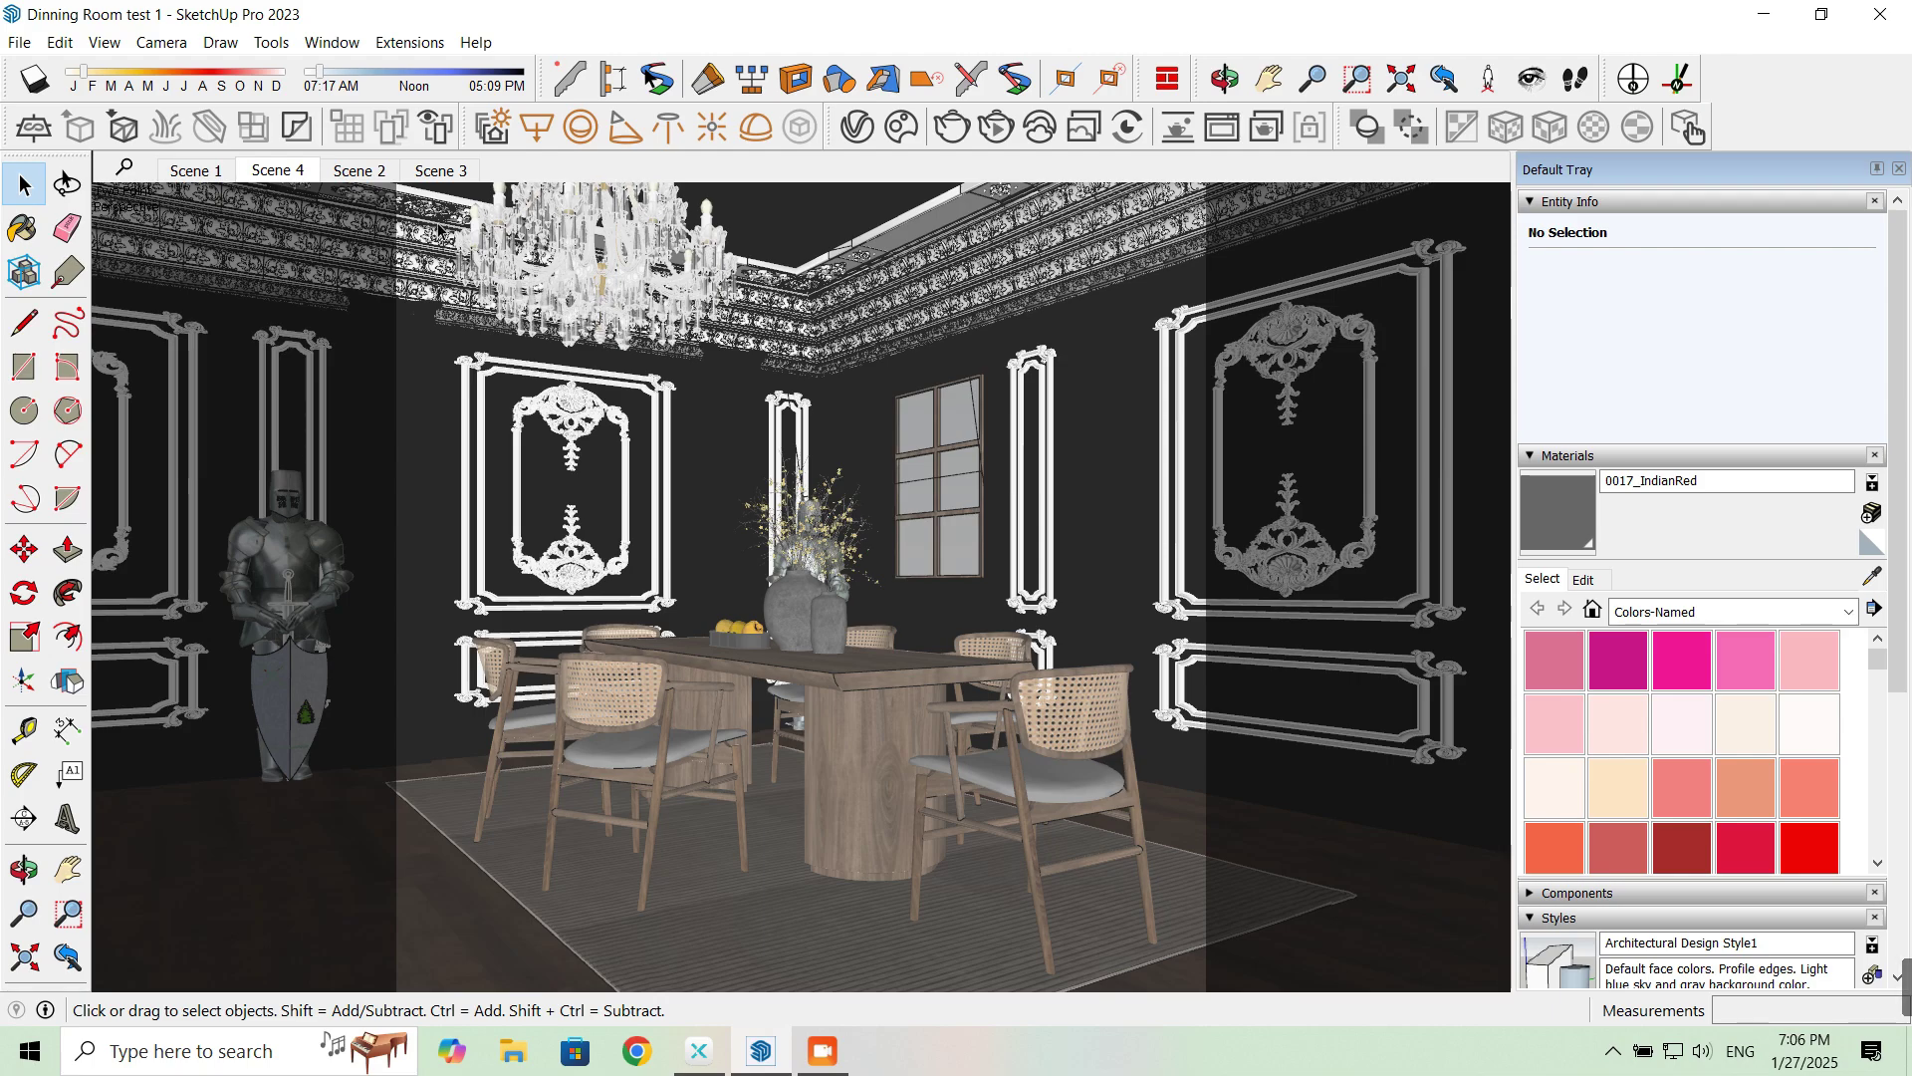
Step: Turn on shadows, view the dining room from outside and set the sun to a late-November afternoon
{"action": "left_click", "coordinate": [110, 49]}
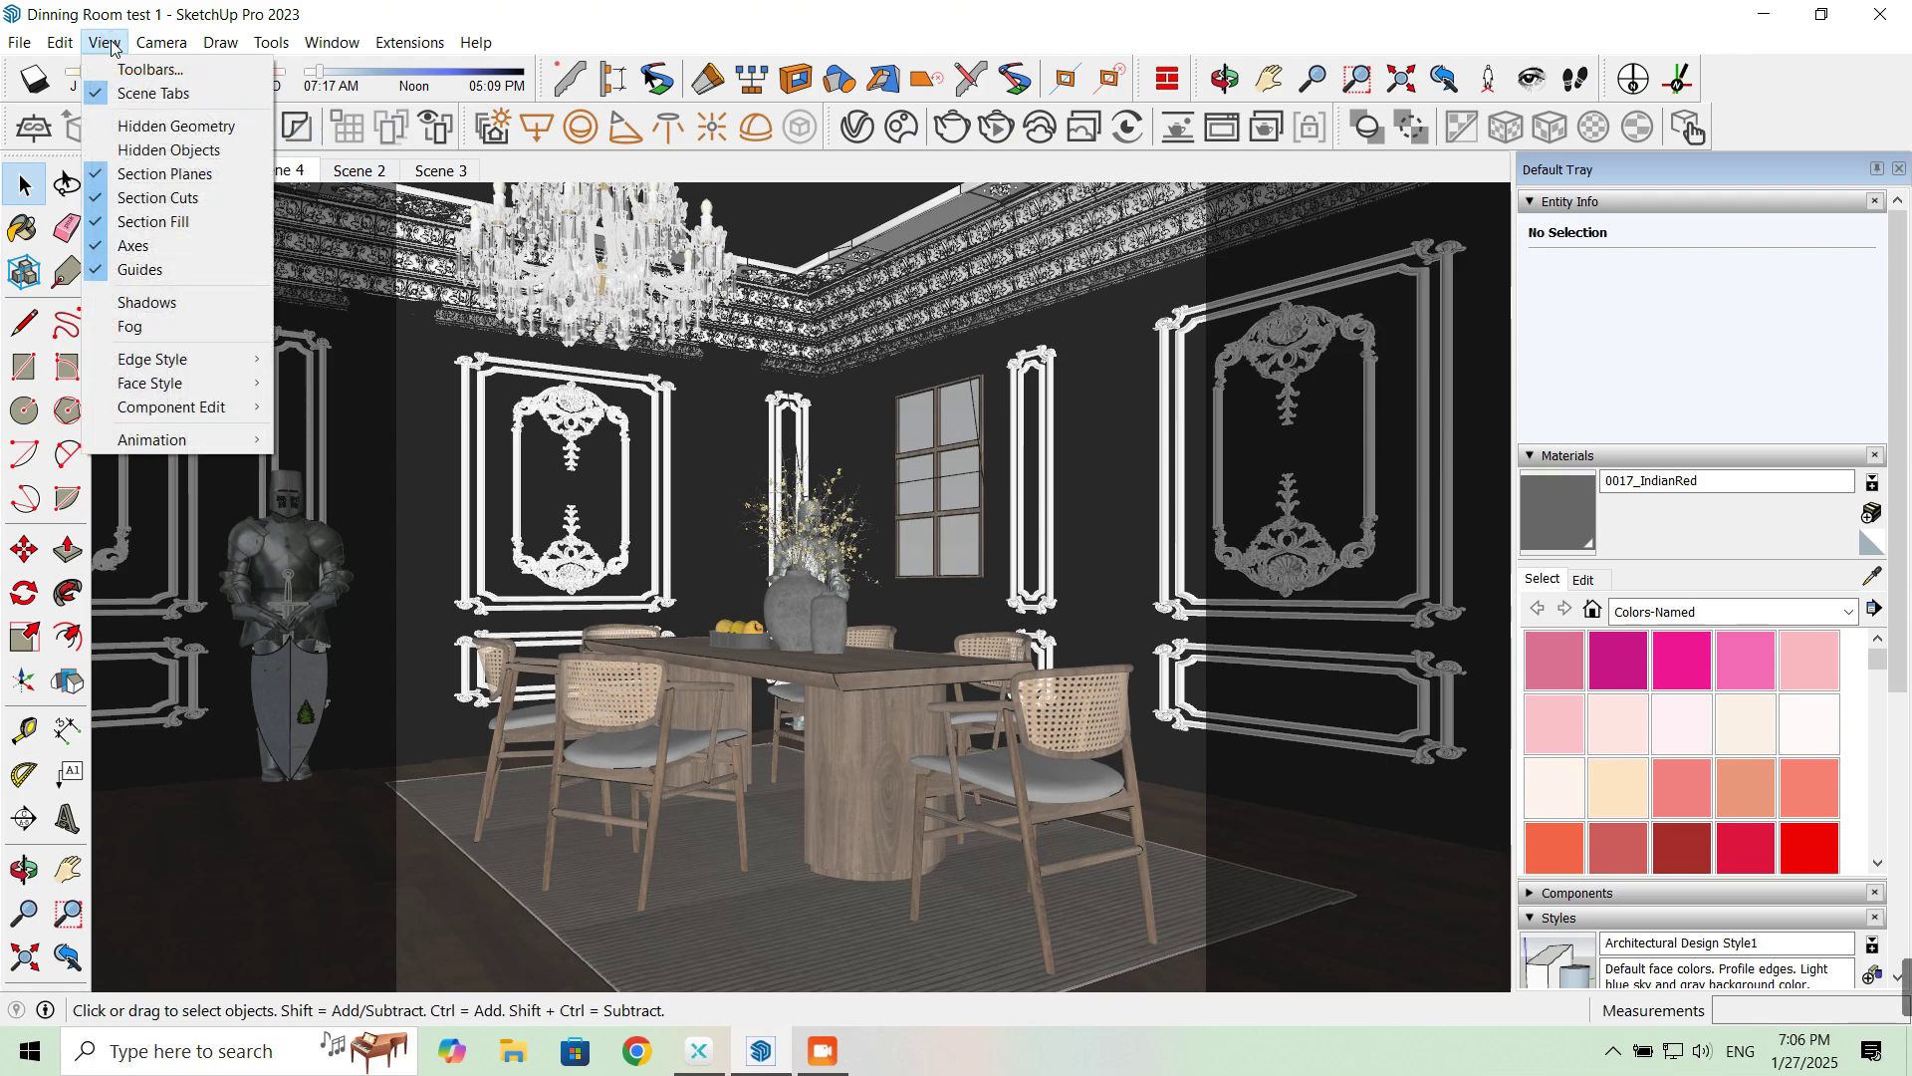
{"action": "left_click", "coordinate": [159, 305]}
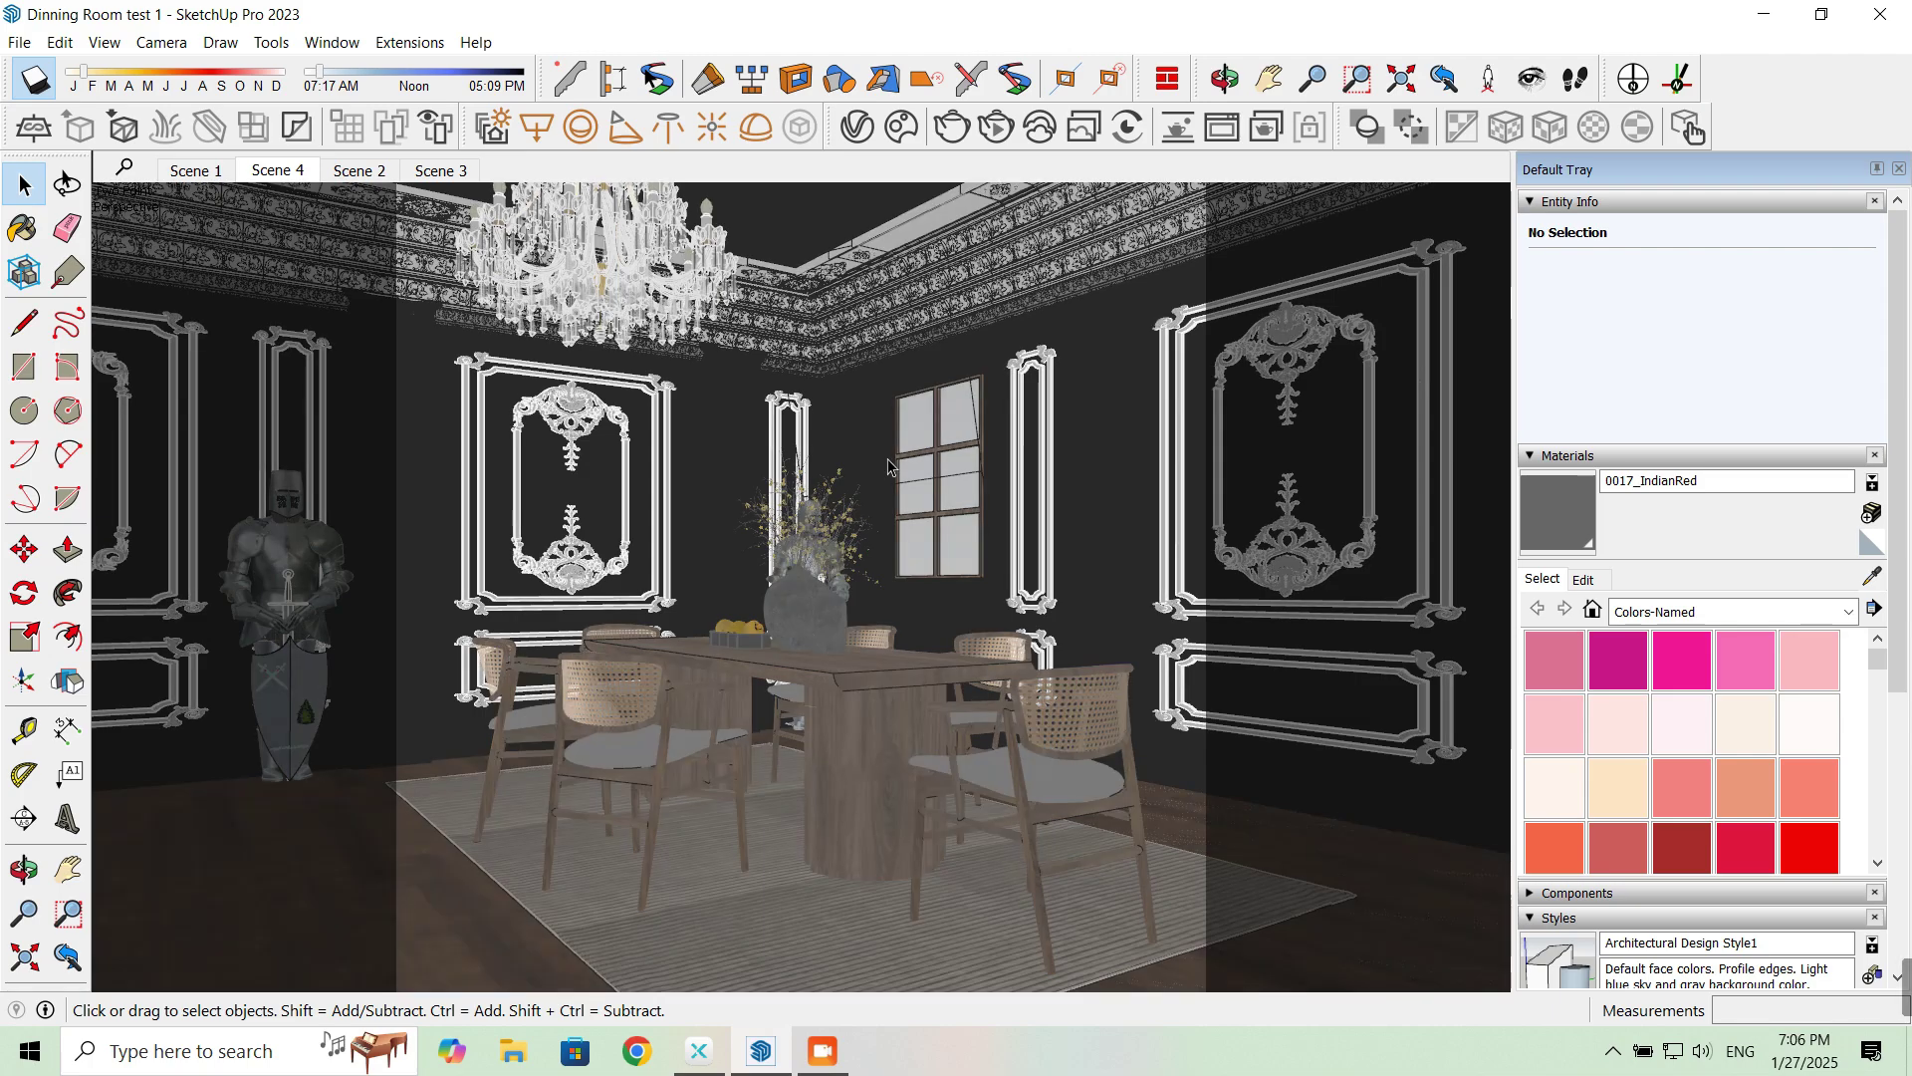
{"action": "key", "text": "o"}
{"action": "left_click_drag", "start_coordinate": [889, 466], "coordinate": [728, 729]}
{"action": "key", "text": "space"}
{"action": "middle_click_drag", "start_coordinate": [728, 730], "coordinate": [849, 501]}
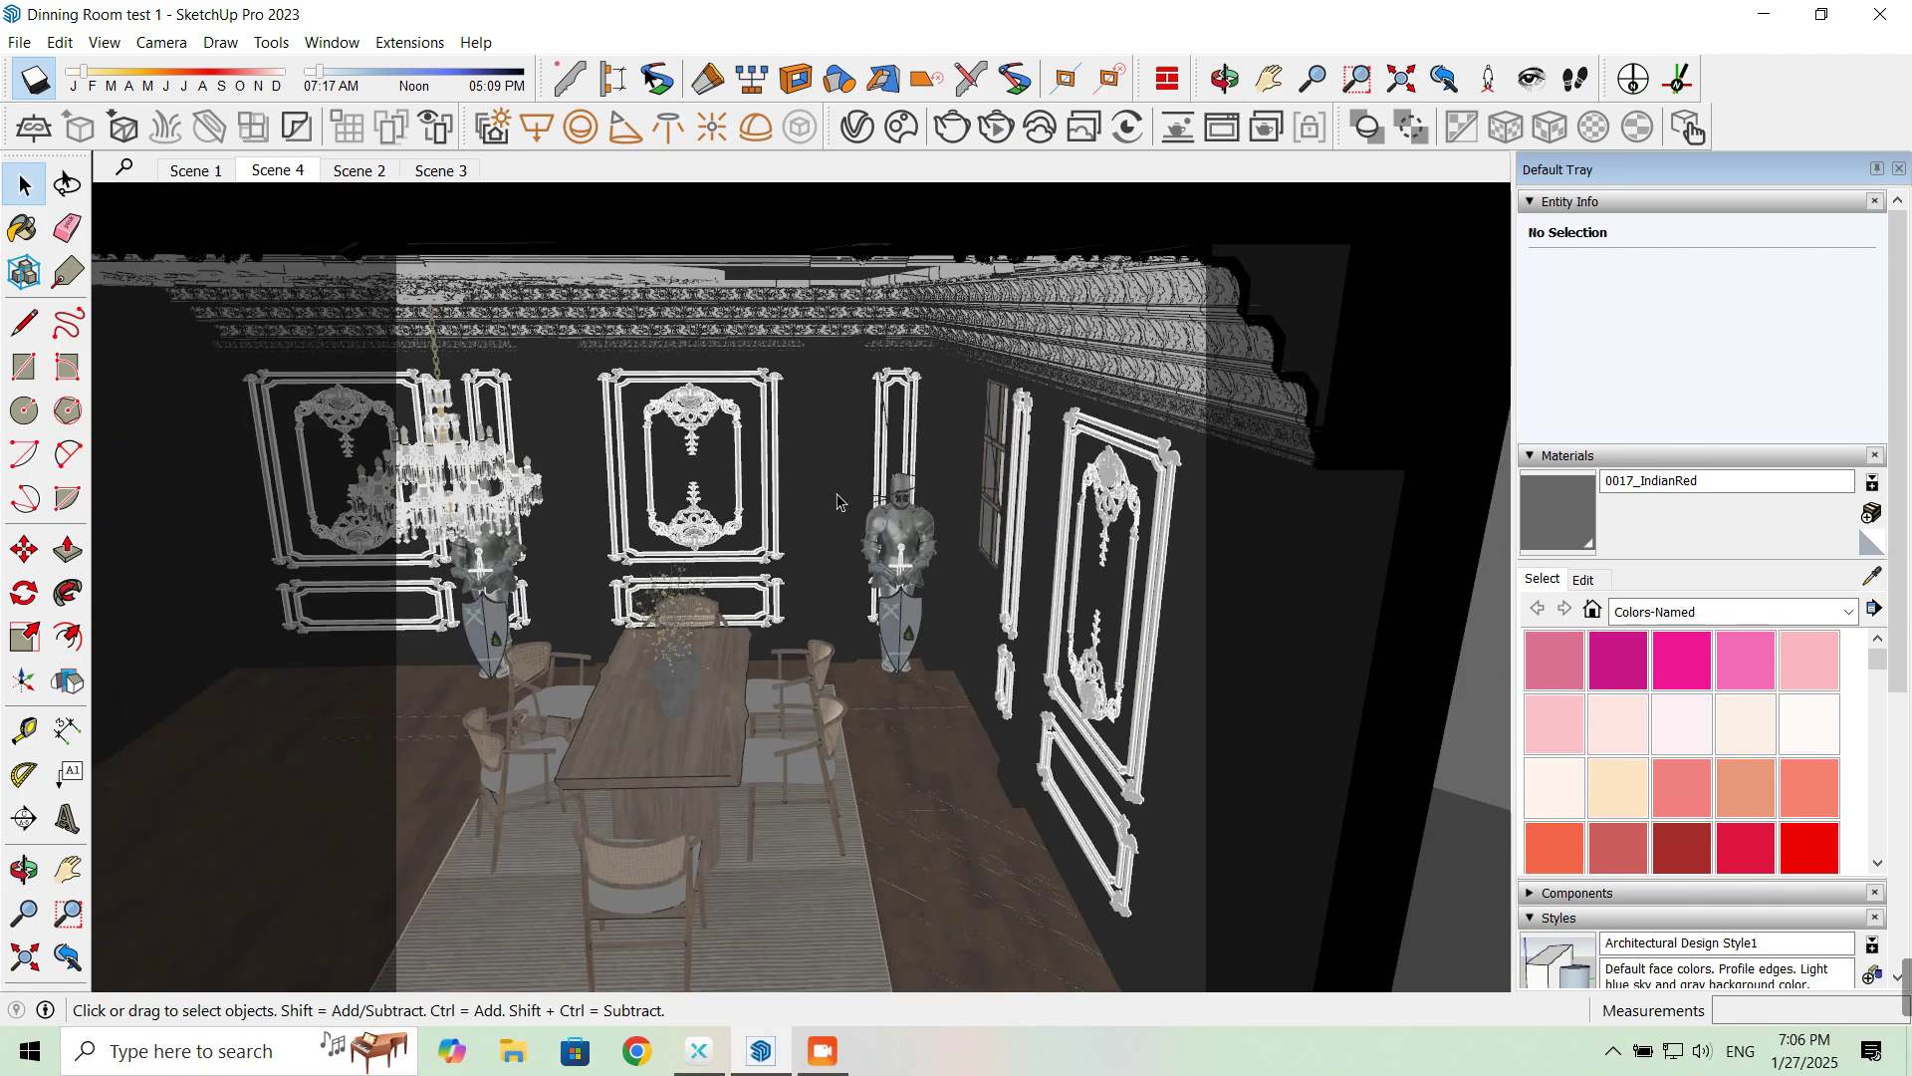
{"action": "scroll", "coordinate": [850, 501], "scroll_direction": "down", "scroll_amount": 6}
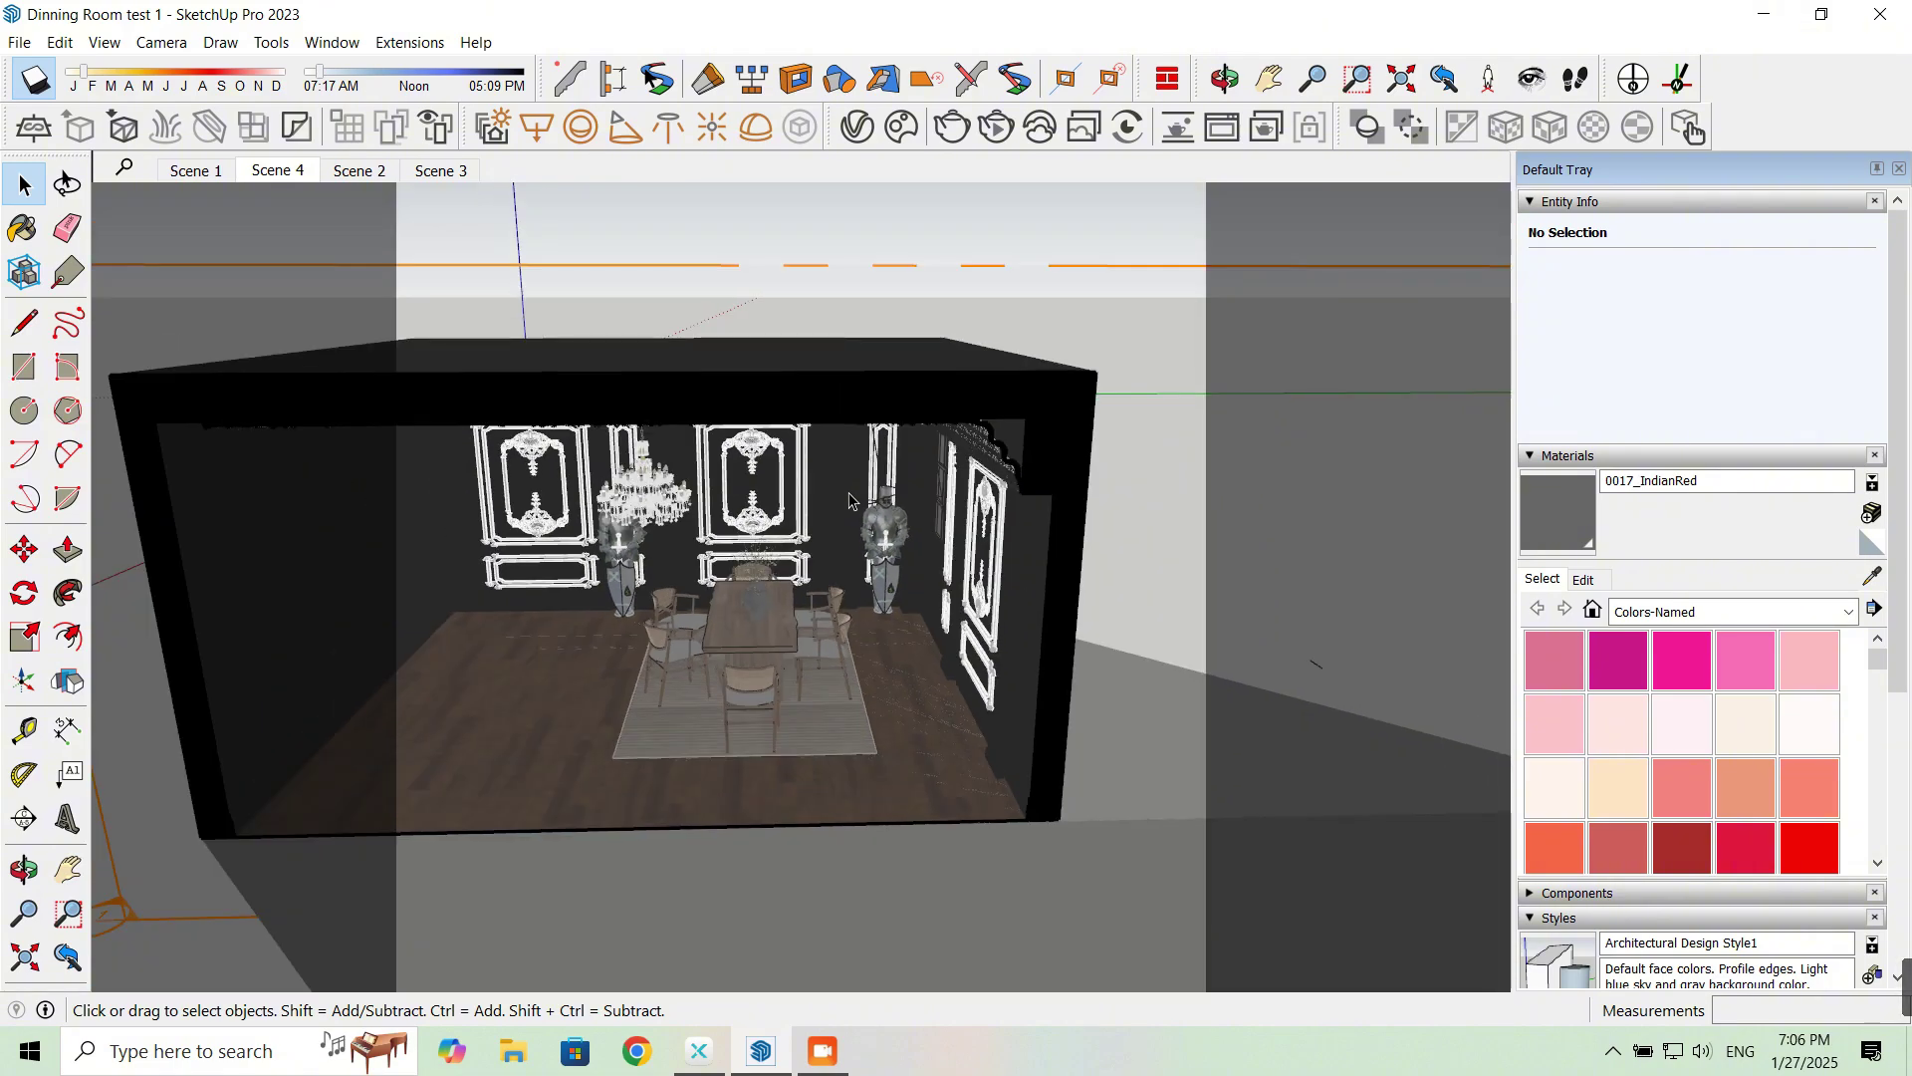
{"action": "scroll", "coordinate": [849, 501], "scroll_direction": "down", "scroll_amount": 3}
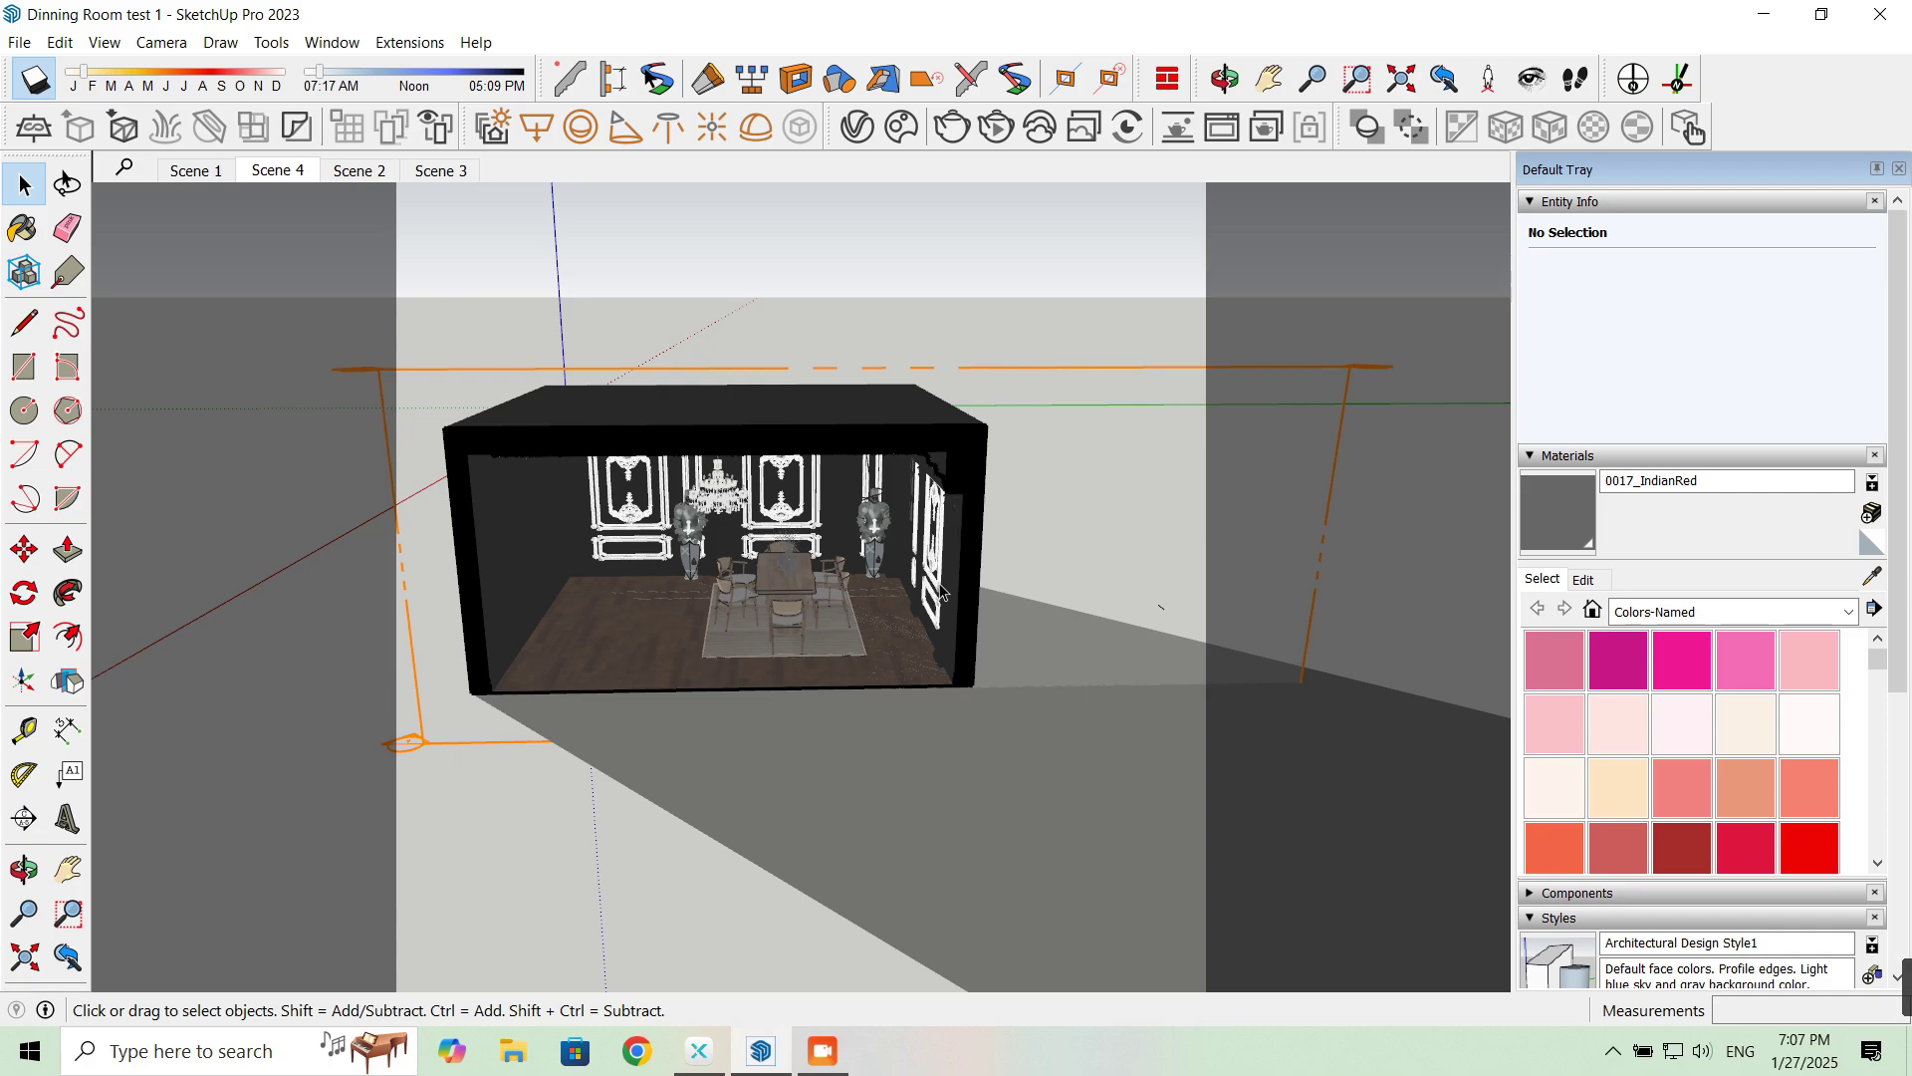
{"action": "key", "text": "o"}
{"action": "left_click_drag", "start_coordinate": [1002, 556], "coordinate": [1029, 548]}
{"action": "key", "text": "space"}
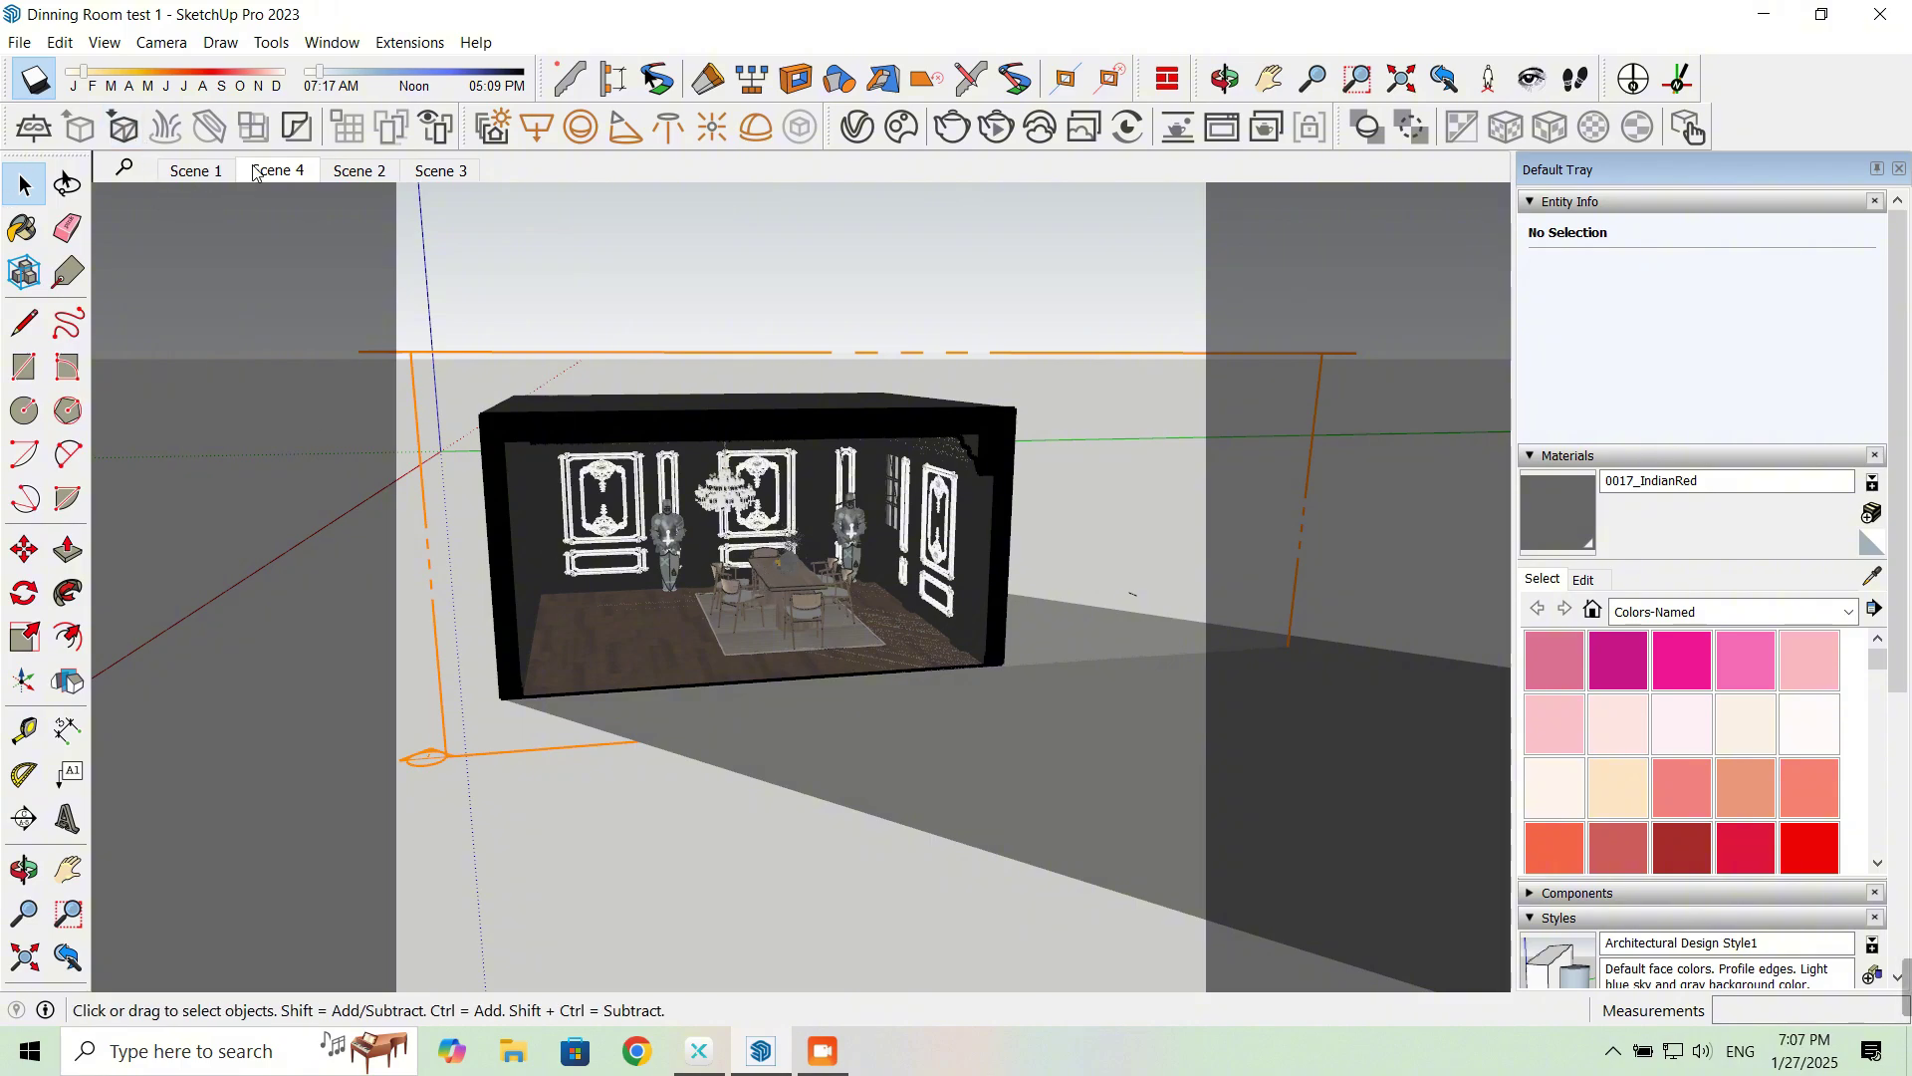
{"action": "left_click", "coordinate": [266, 72]}
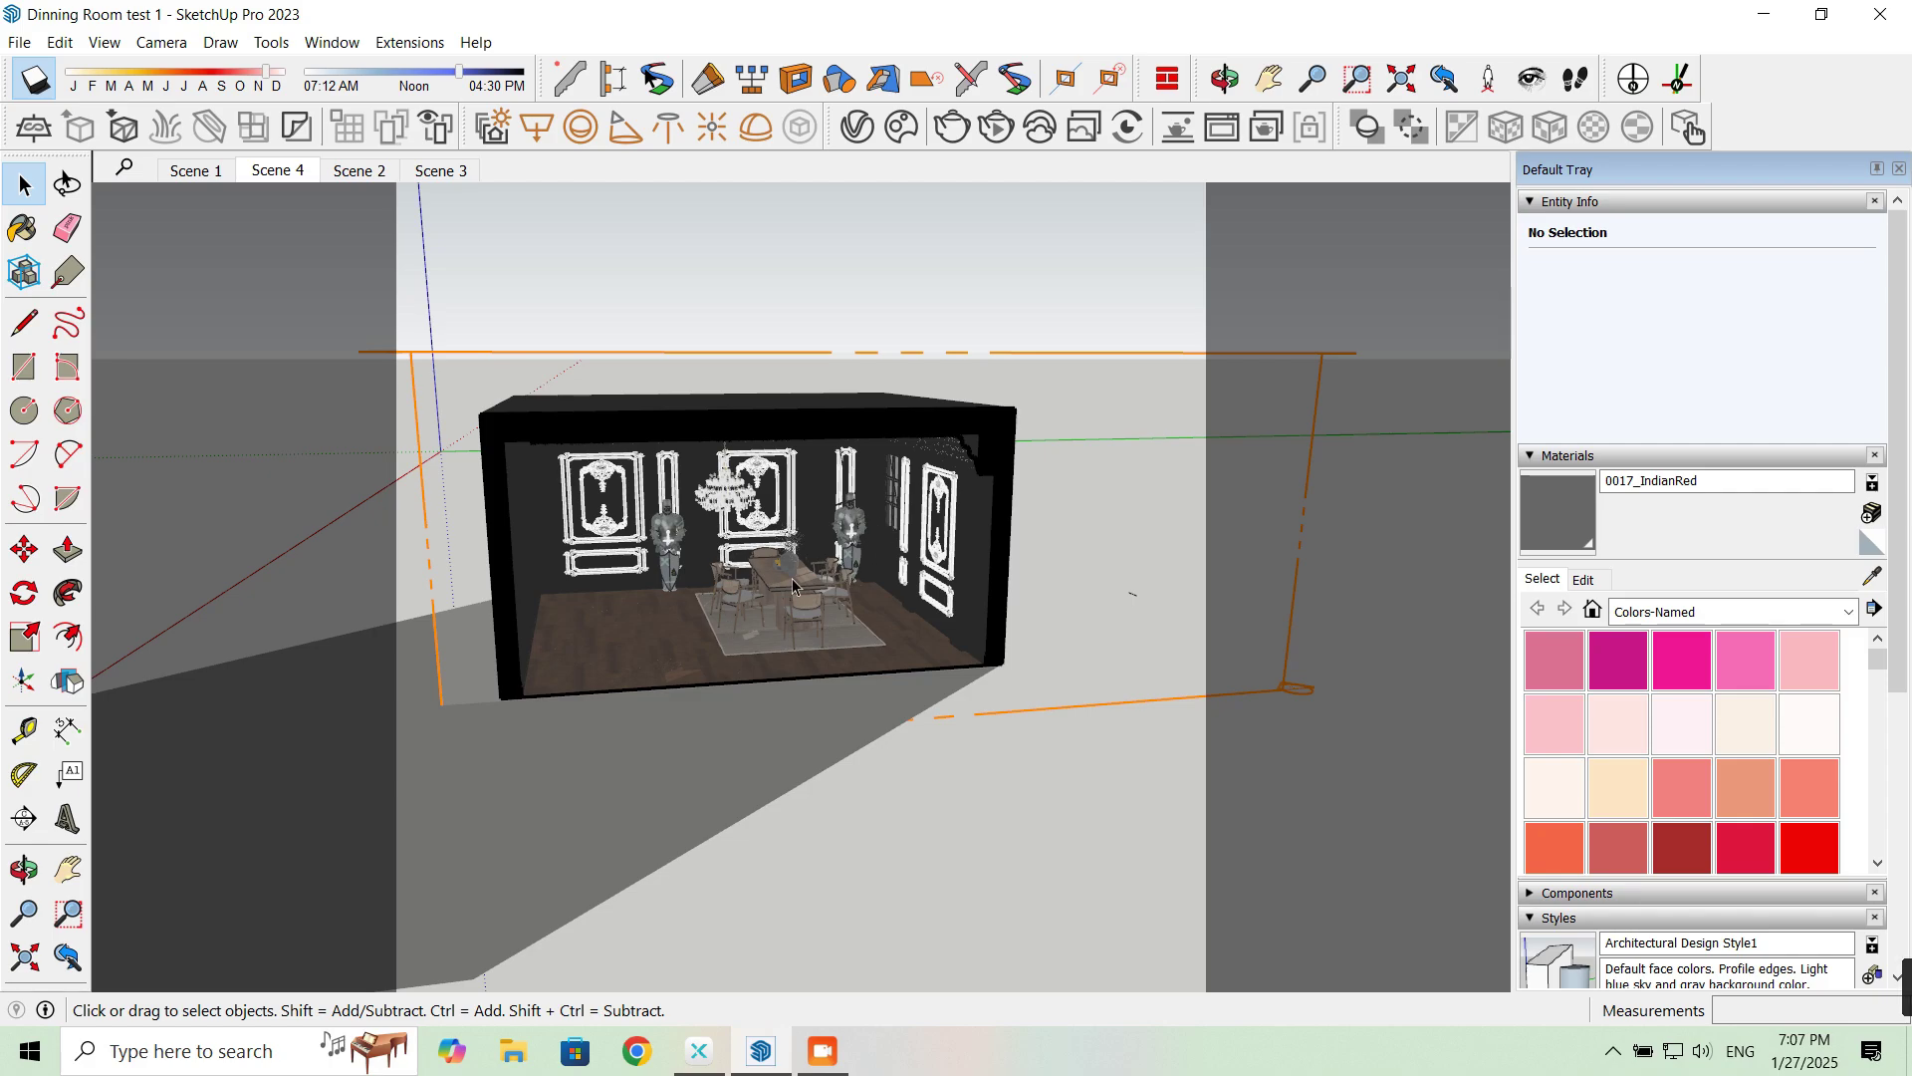
Step: Turn shadows off and return to the Scene 4 view
{"action": "left_click", "coordinate": [160, 44]}
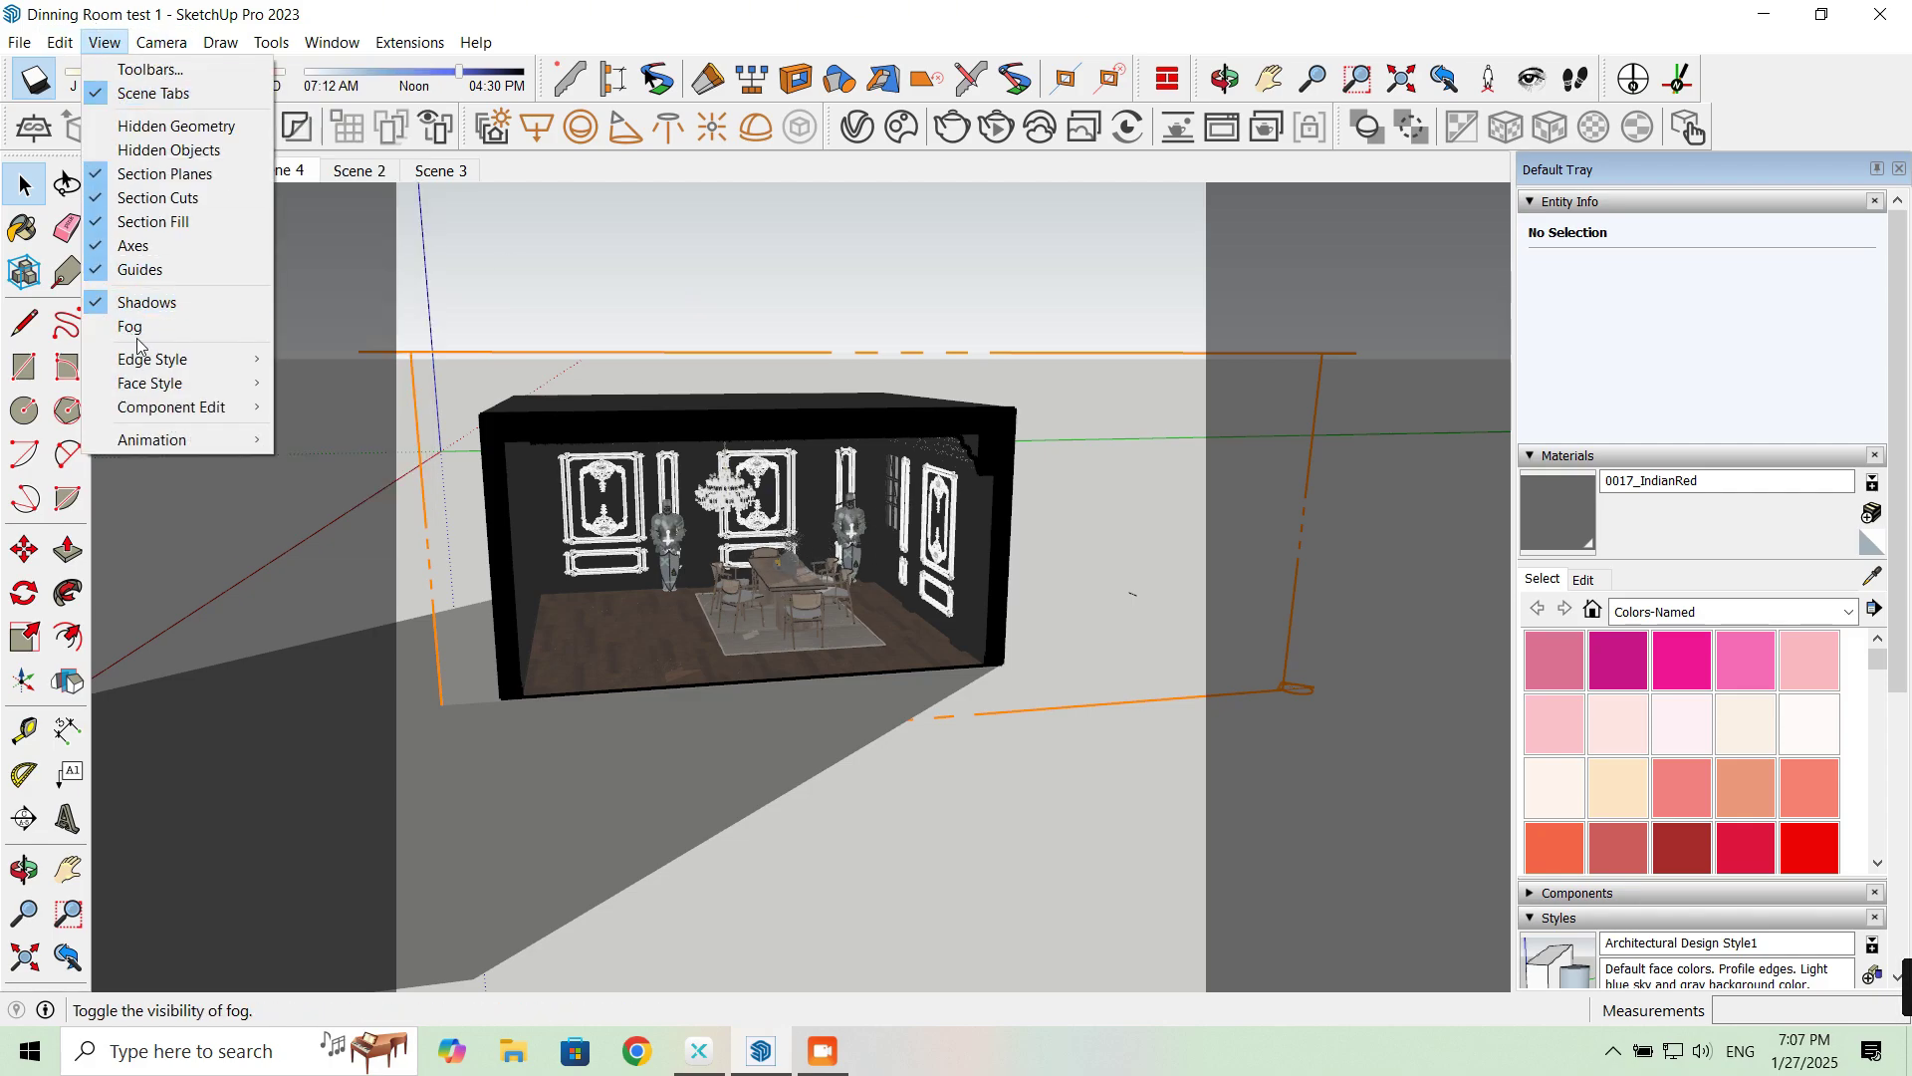
{"action": "left_click", "coordinate": [180, 300]}
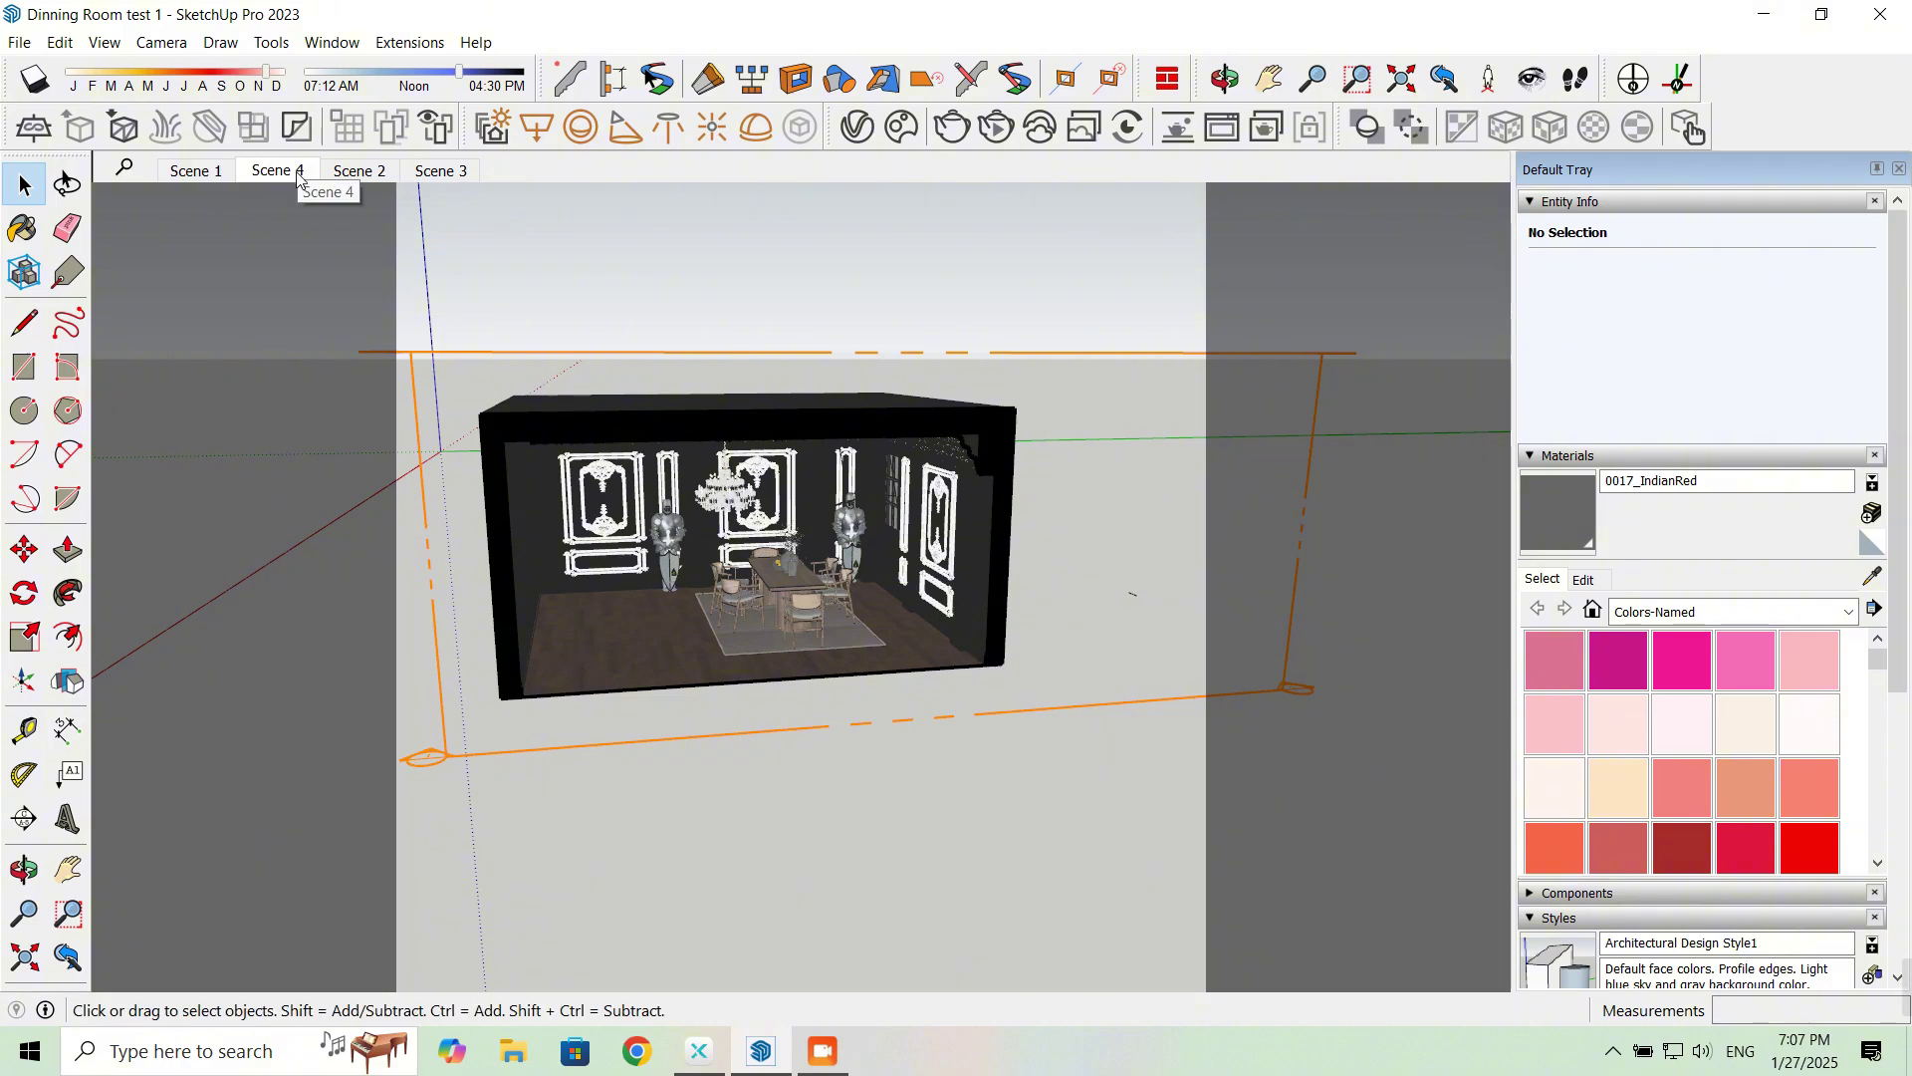
{"action": "left_click", "coordinate": [340, 171]}
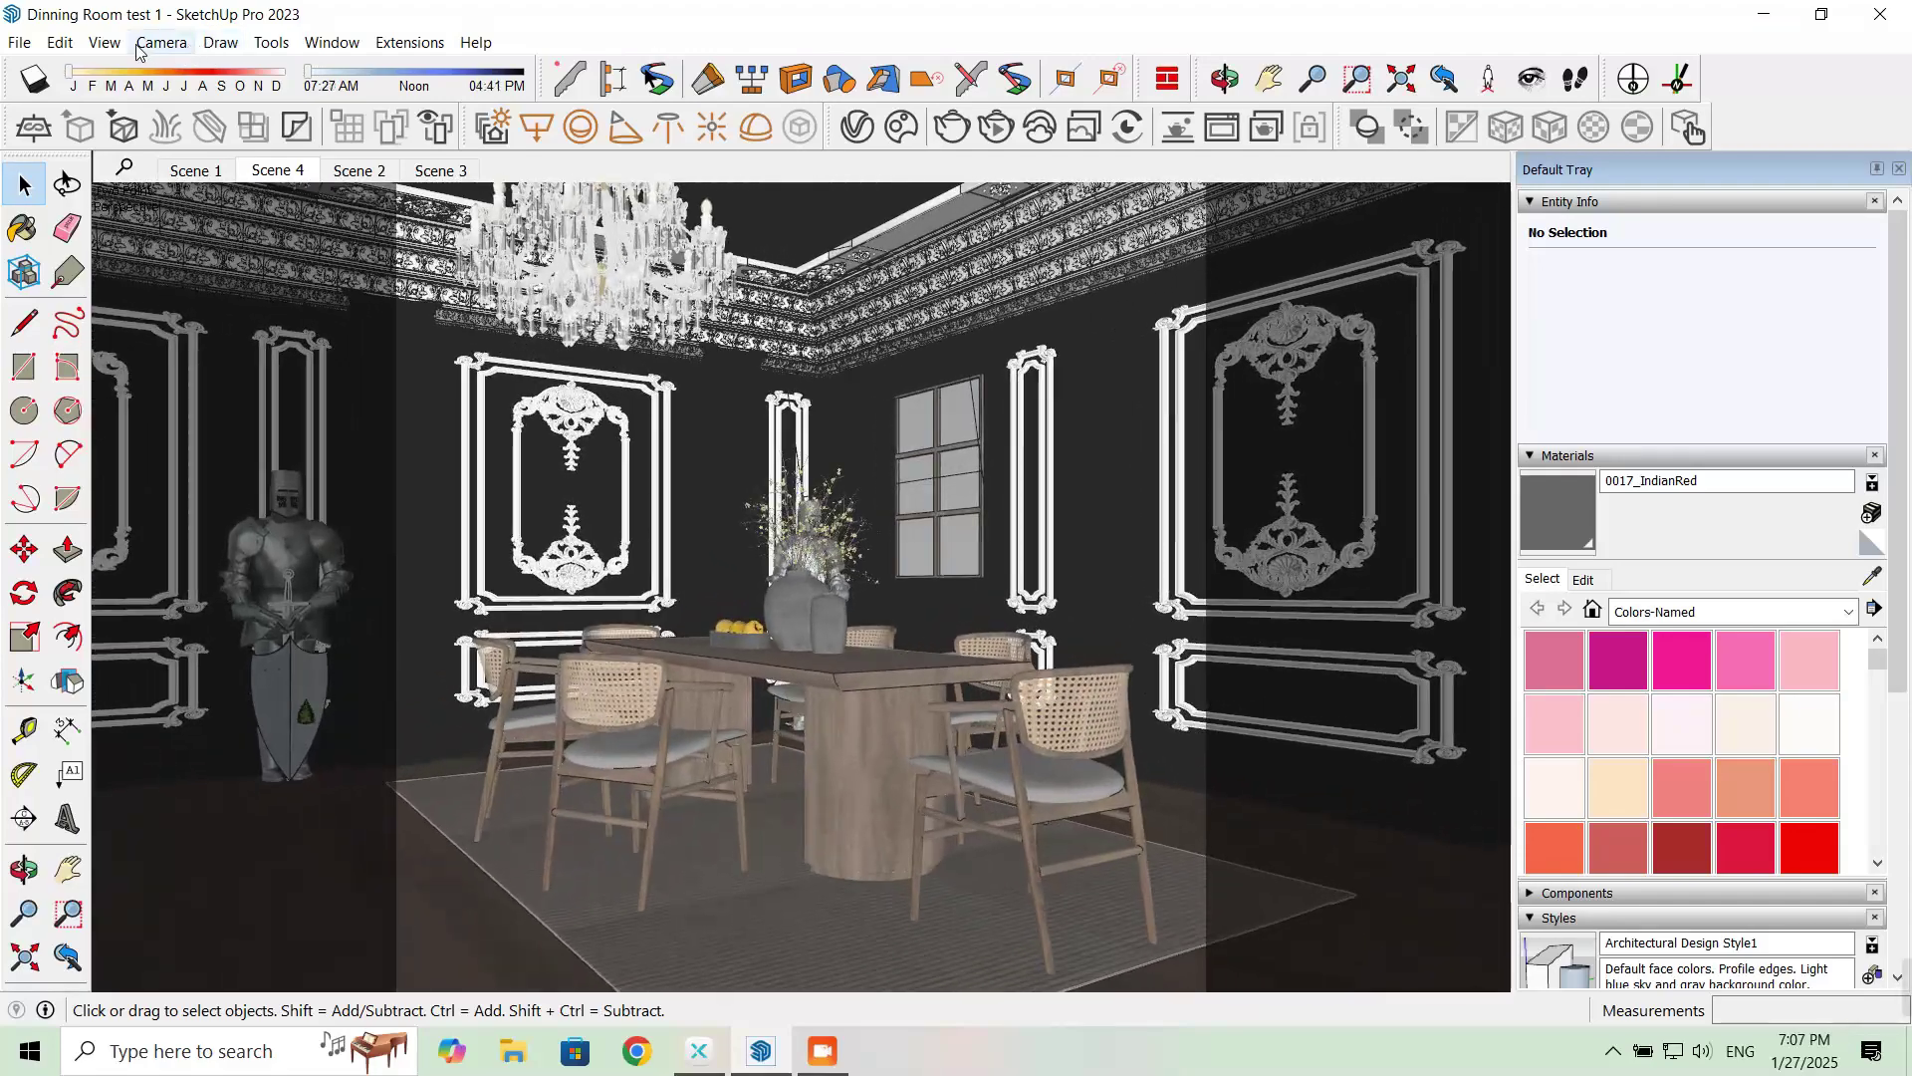
Step: Set the sun to a late-November afternoon for Scene 4 and turn on shadows
{"action": "left_click", "coordinate": [264, 74]}
{"action": "left_click", "coordinate": [461, 73]}
{"action": "left_click", "coordinate": [452, 74]}
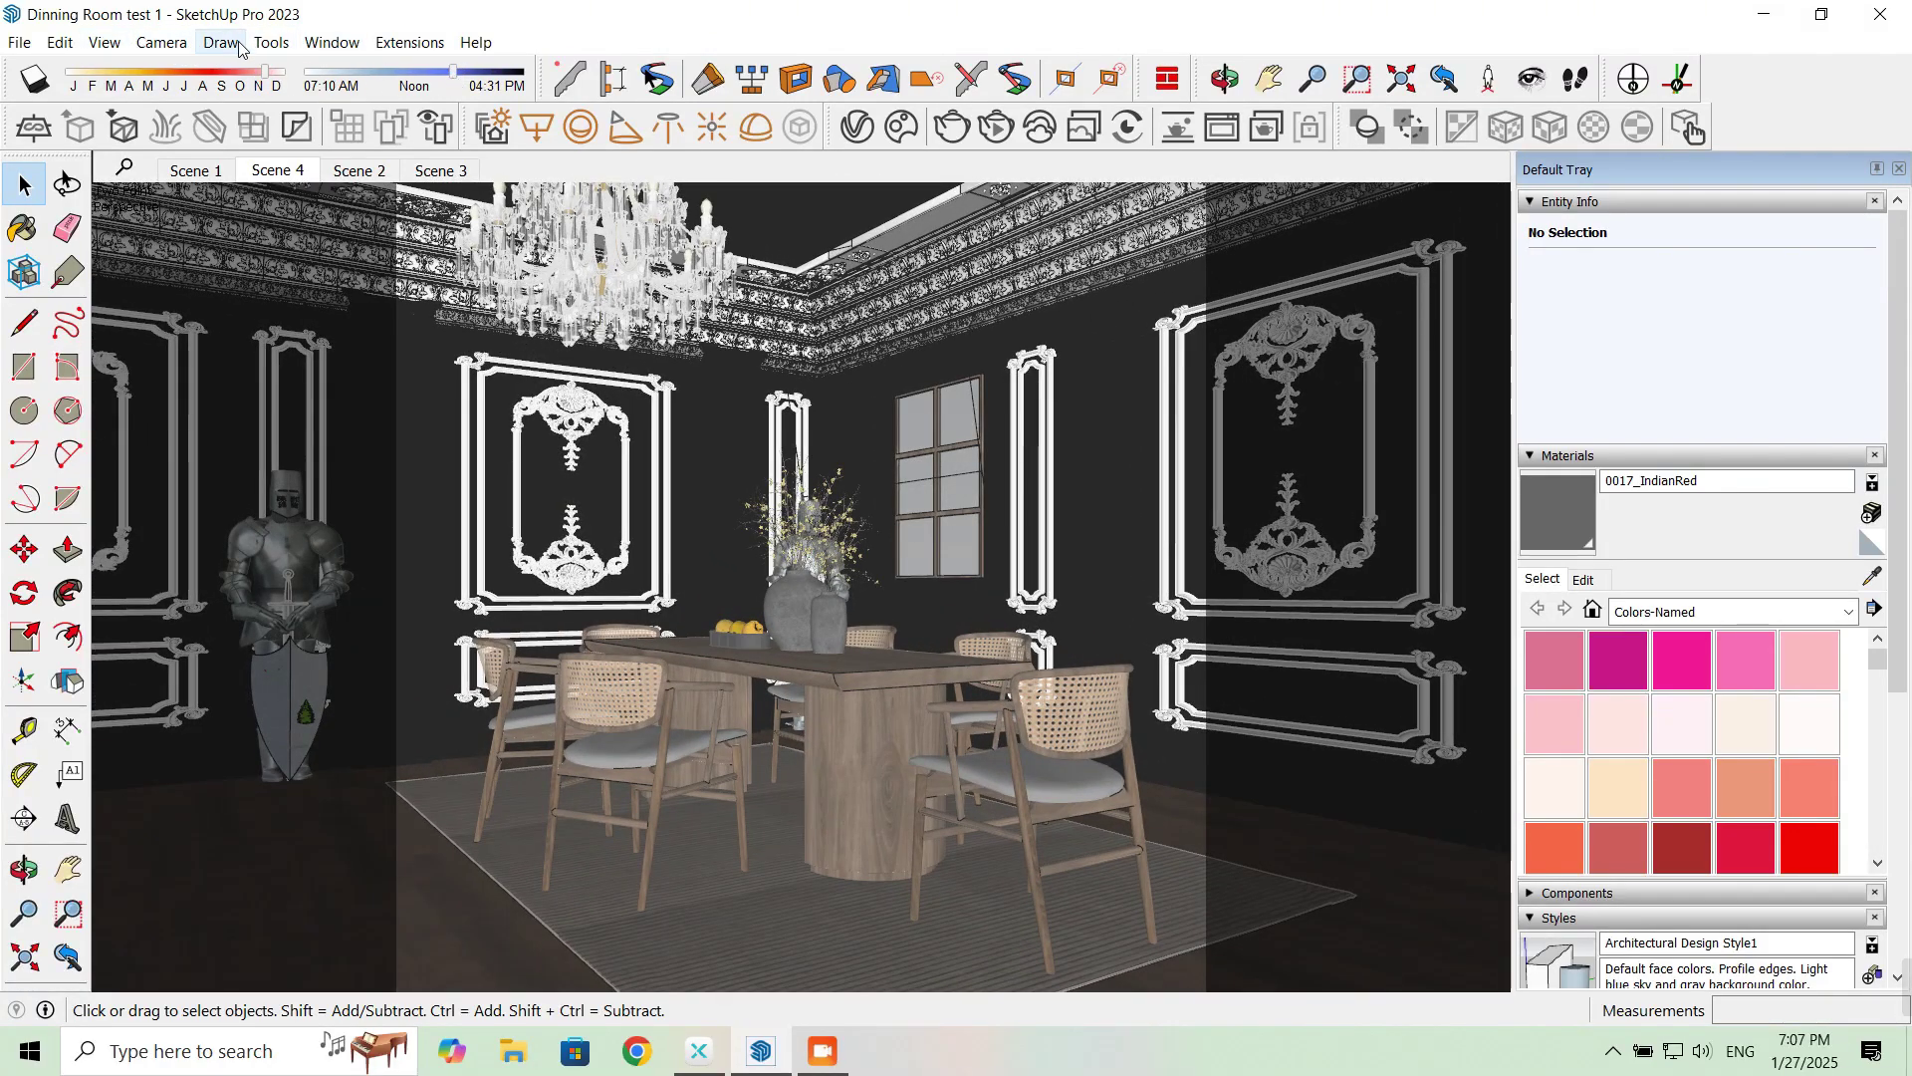
{"action": "left_click", "coordinate": [103, 41]}
{"action": "left_click", "coordinate": [134, 302]}
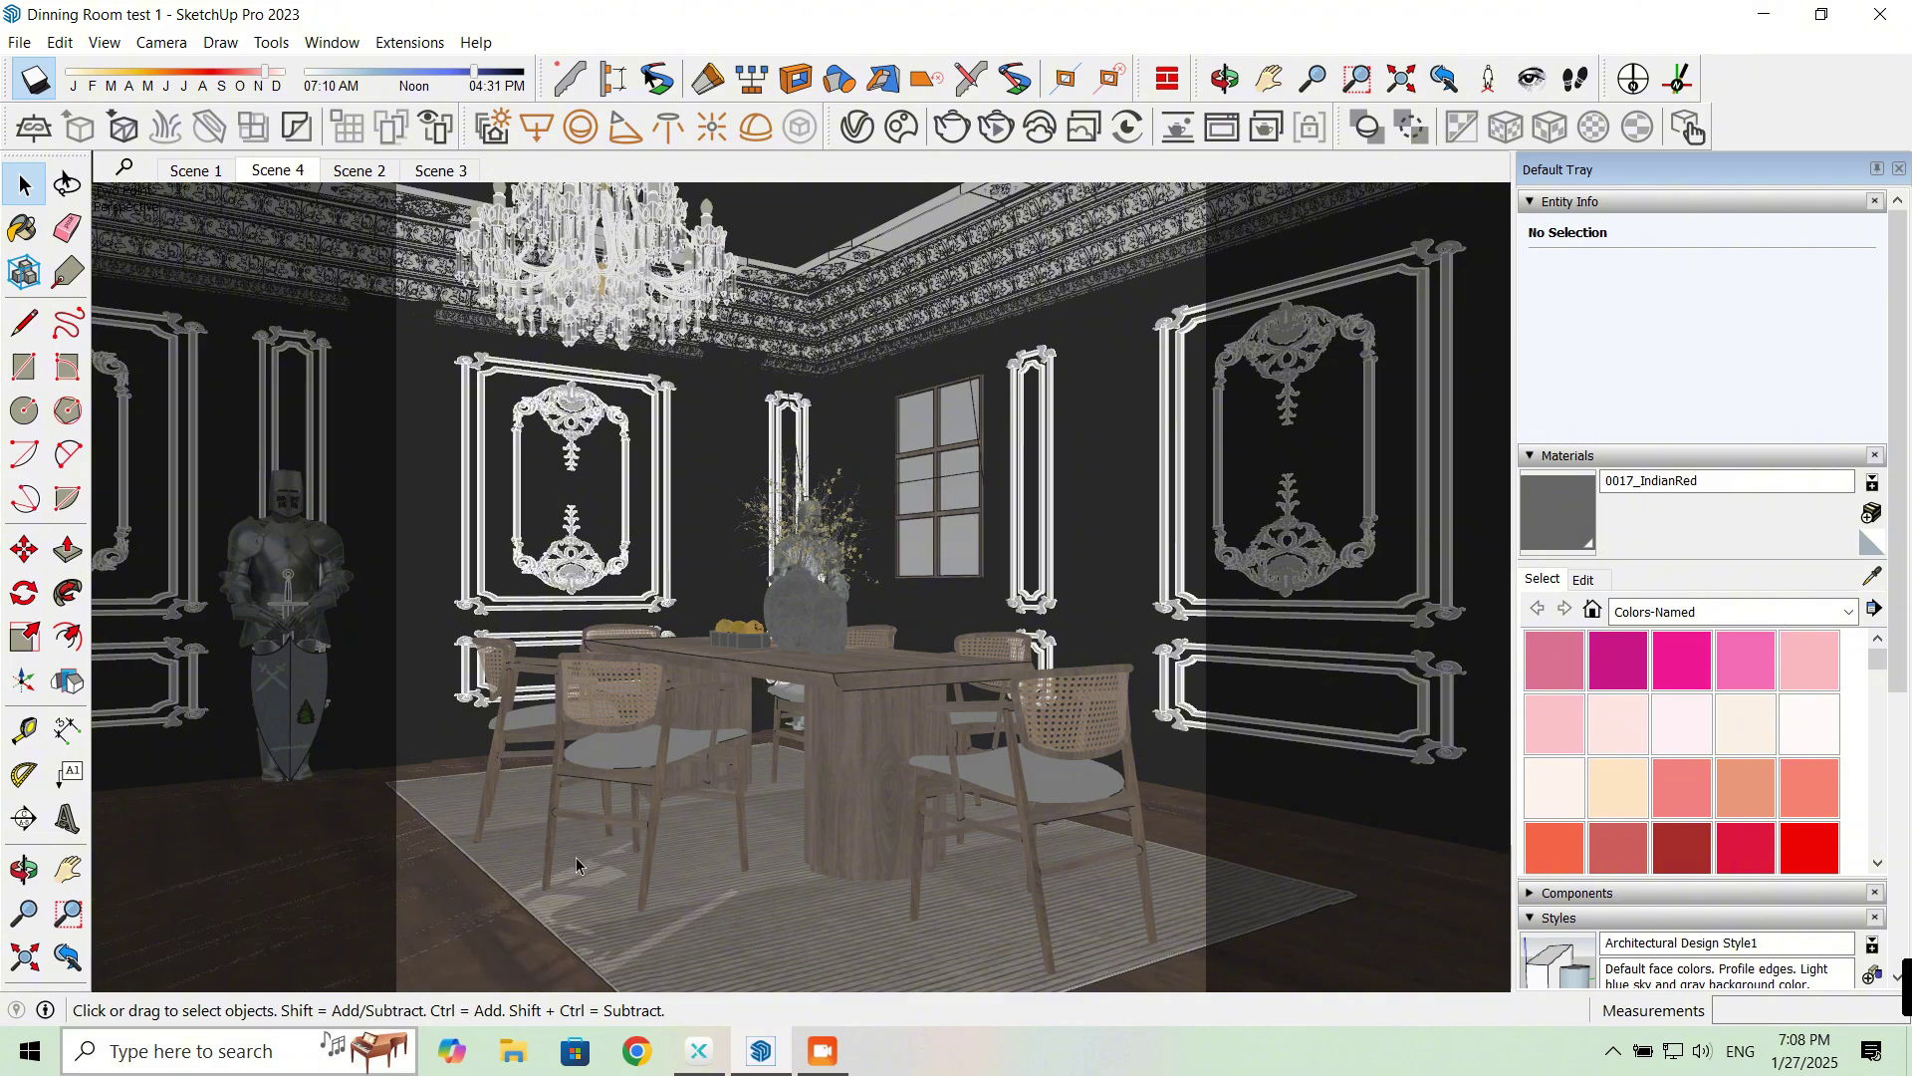
Step: Update Scene 4 with the current shadow settings, then turn shadows off and update the scene again
{"action": "right_click", "coordinate": [298, 172]}
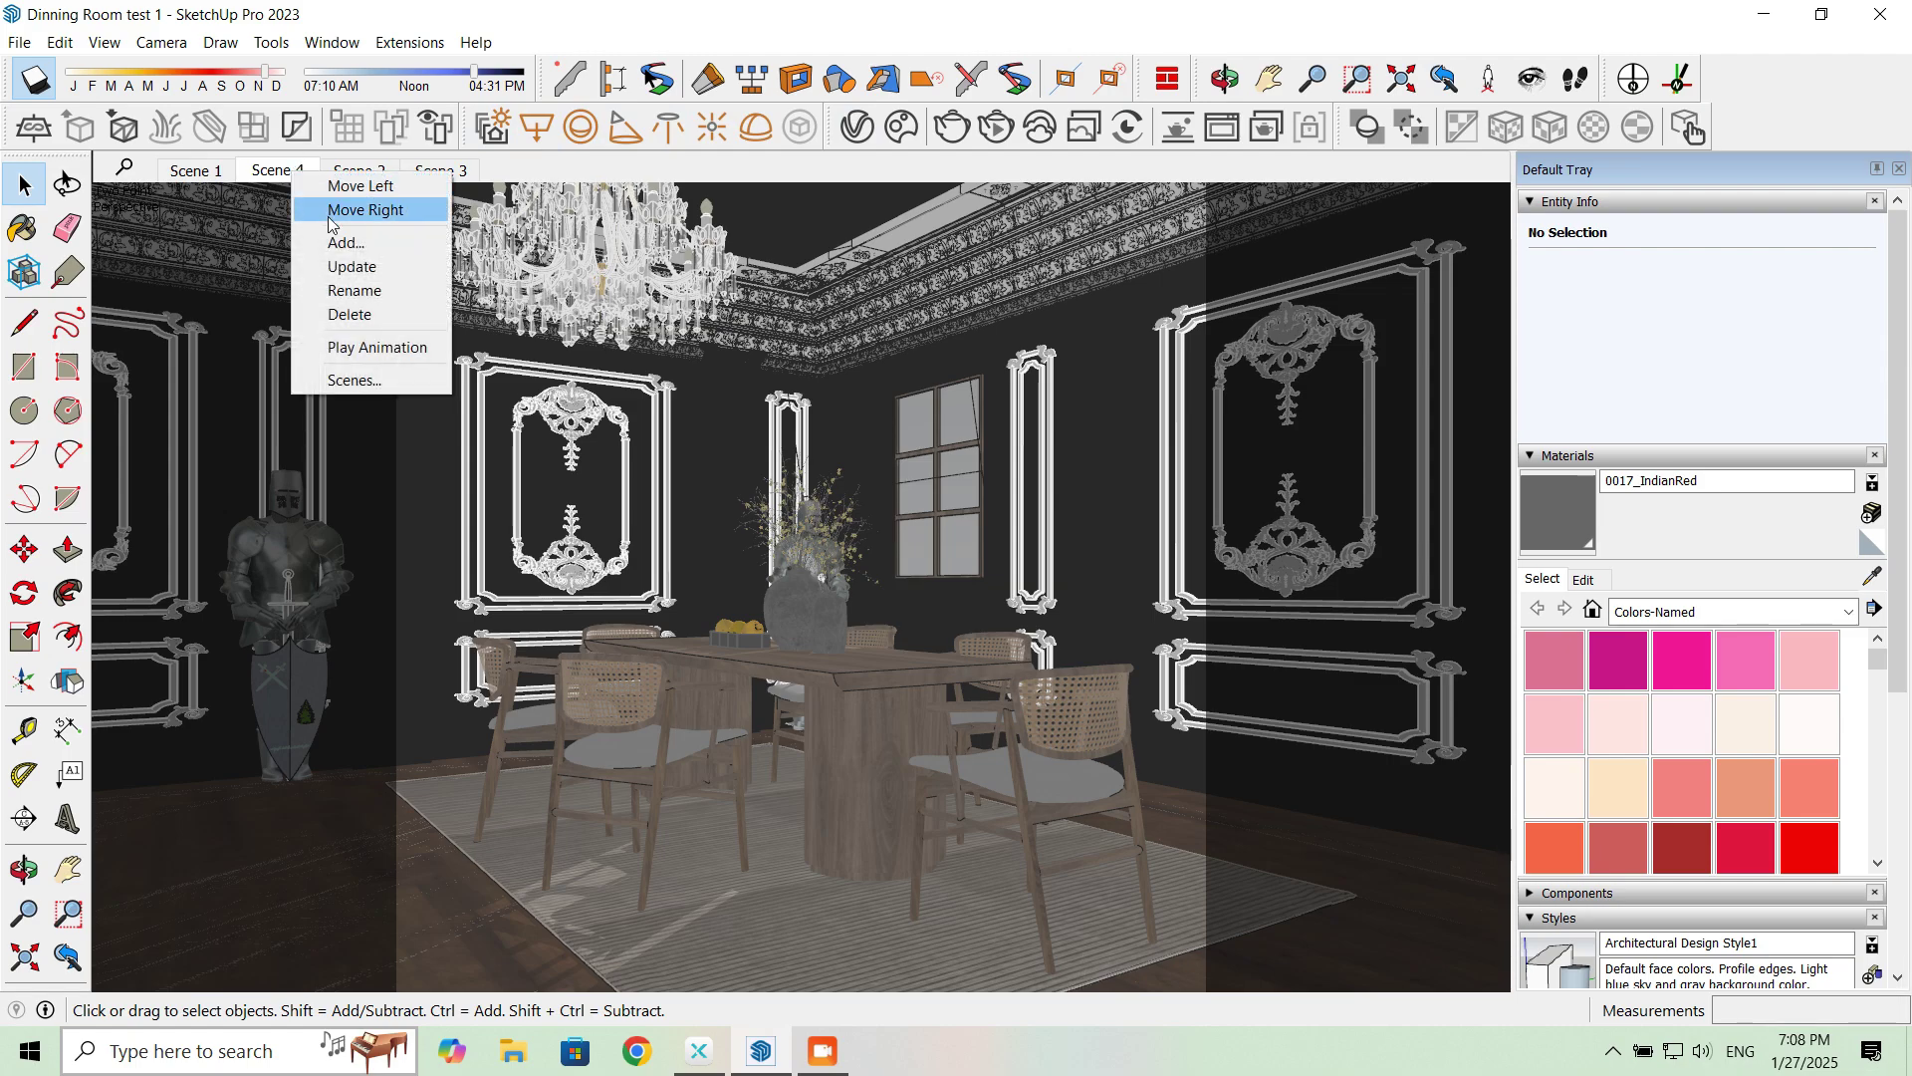
{"action": "left_click", "coordinate": [344, 267]}
{"action": "left_click", "coordinate": [104, 42]}
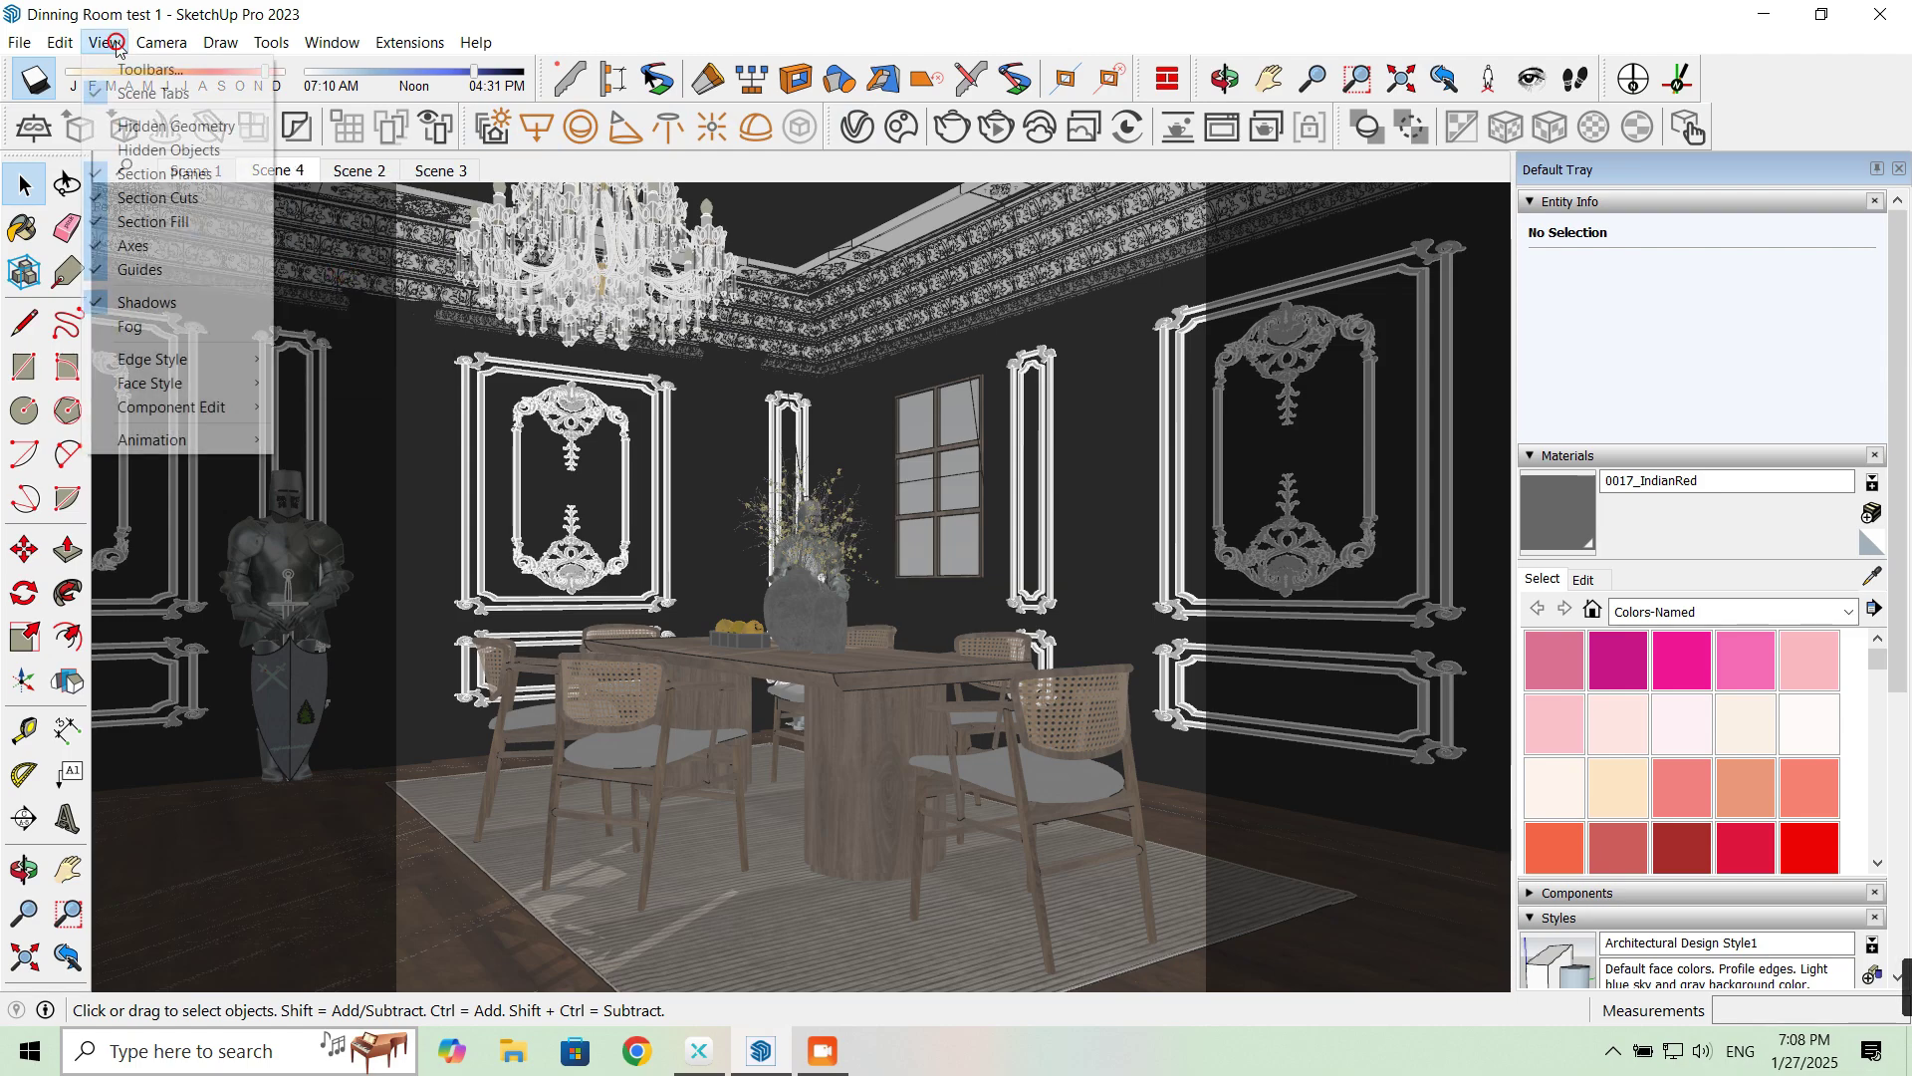
{"action": "left_click", "coordinate": [178, 309]}
{"action": "right_click", "coordinate": [295, 165]}
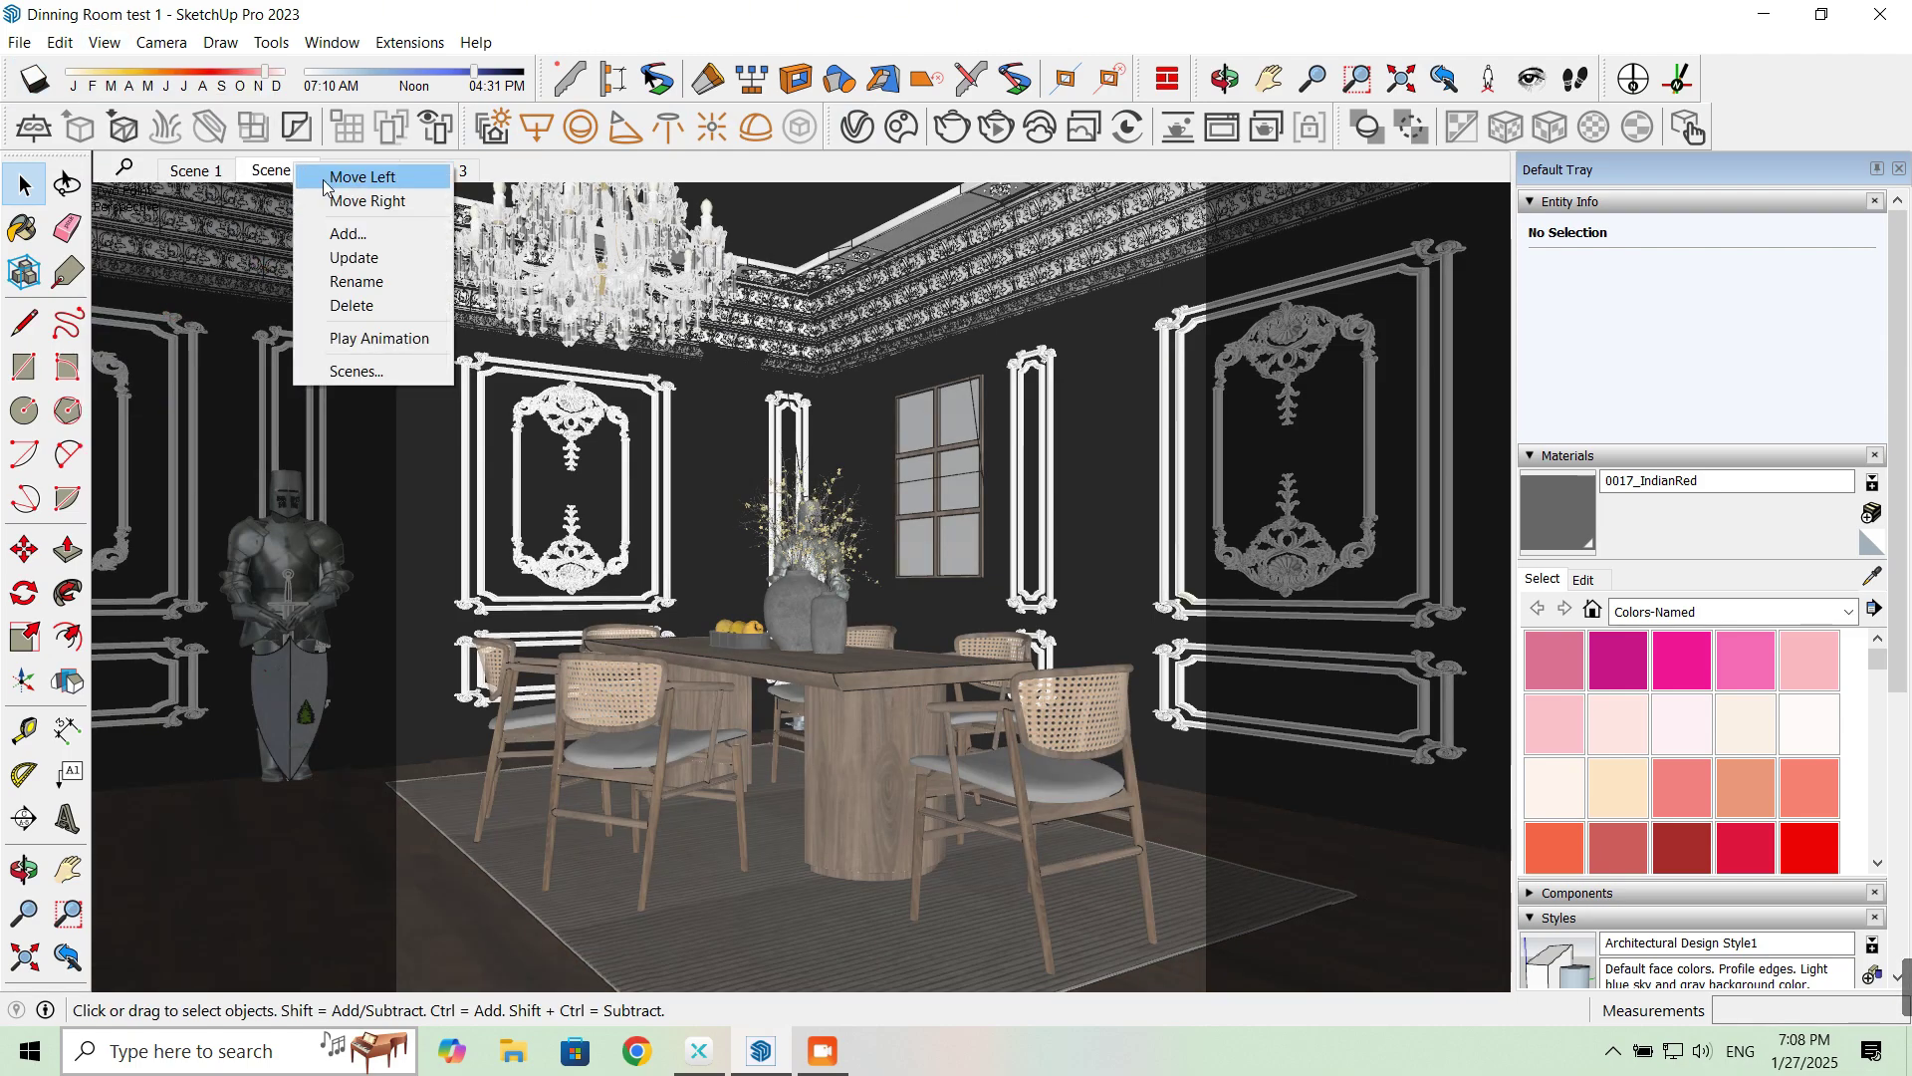
{"action": "left_click", "coordinate": [366, 260]}
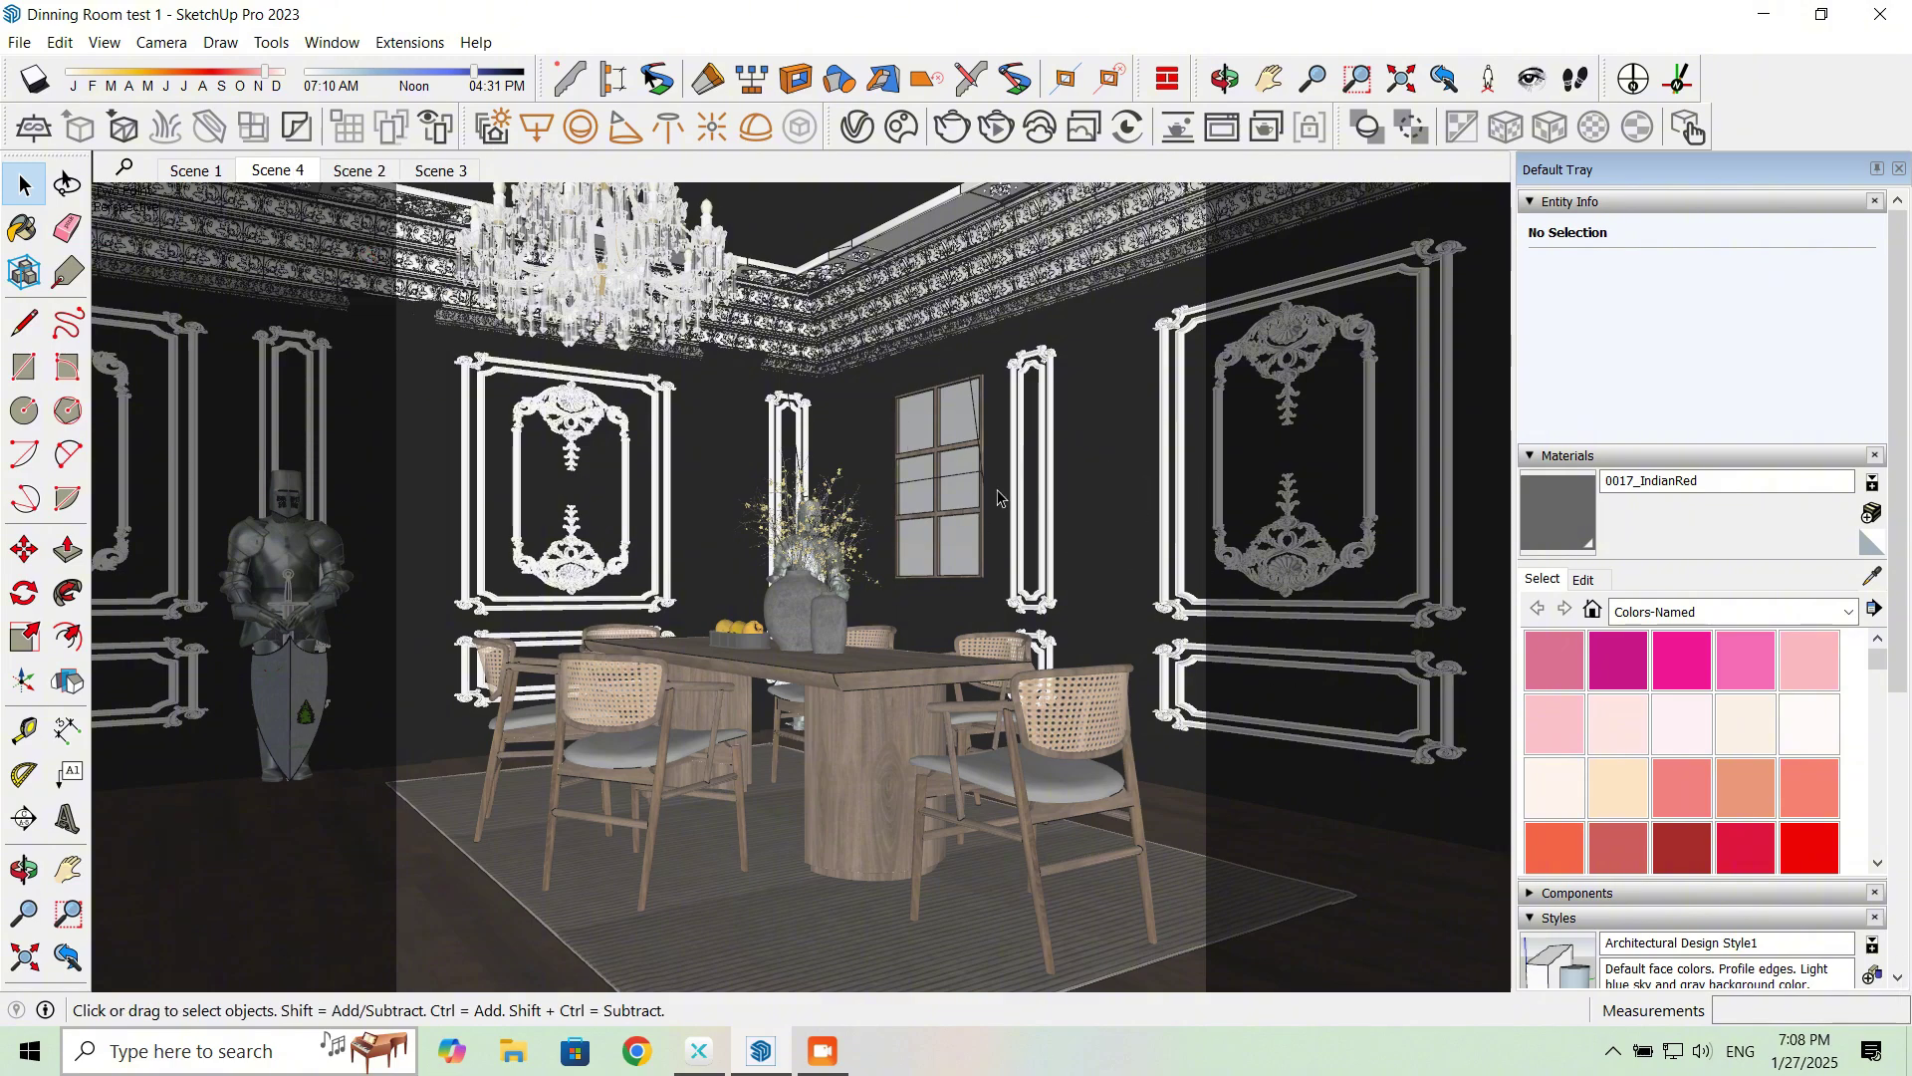
Step: In the V-Ray render settings, enable the denoiser and set its engine to NVIDIA AI Denoiser
{"action": "left_click", "coordinate": [846, 128]}
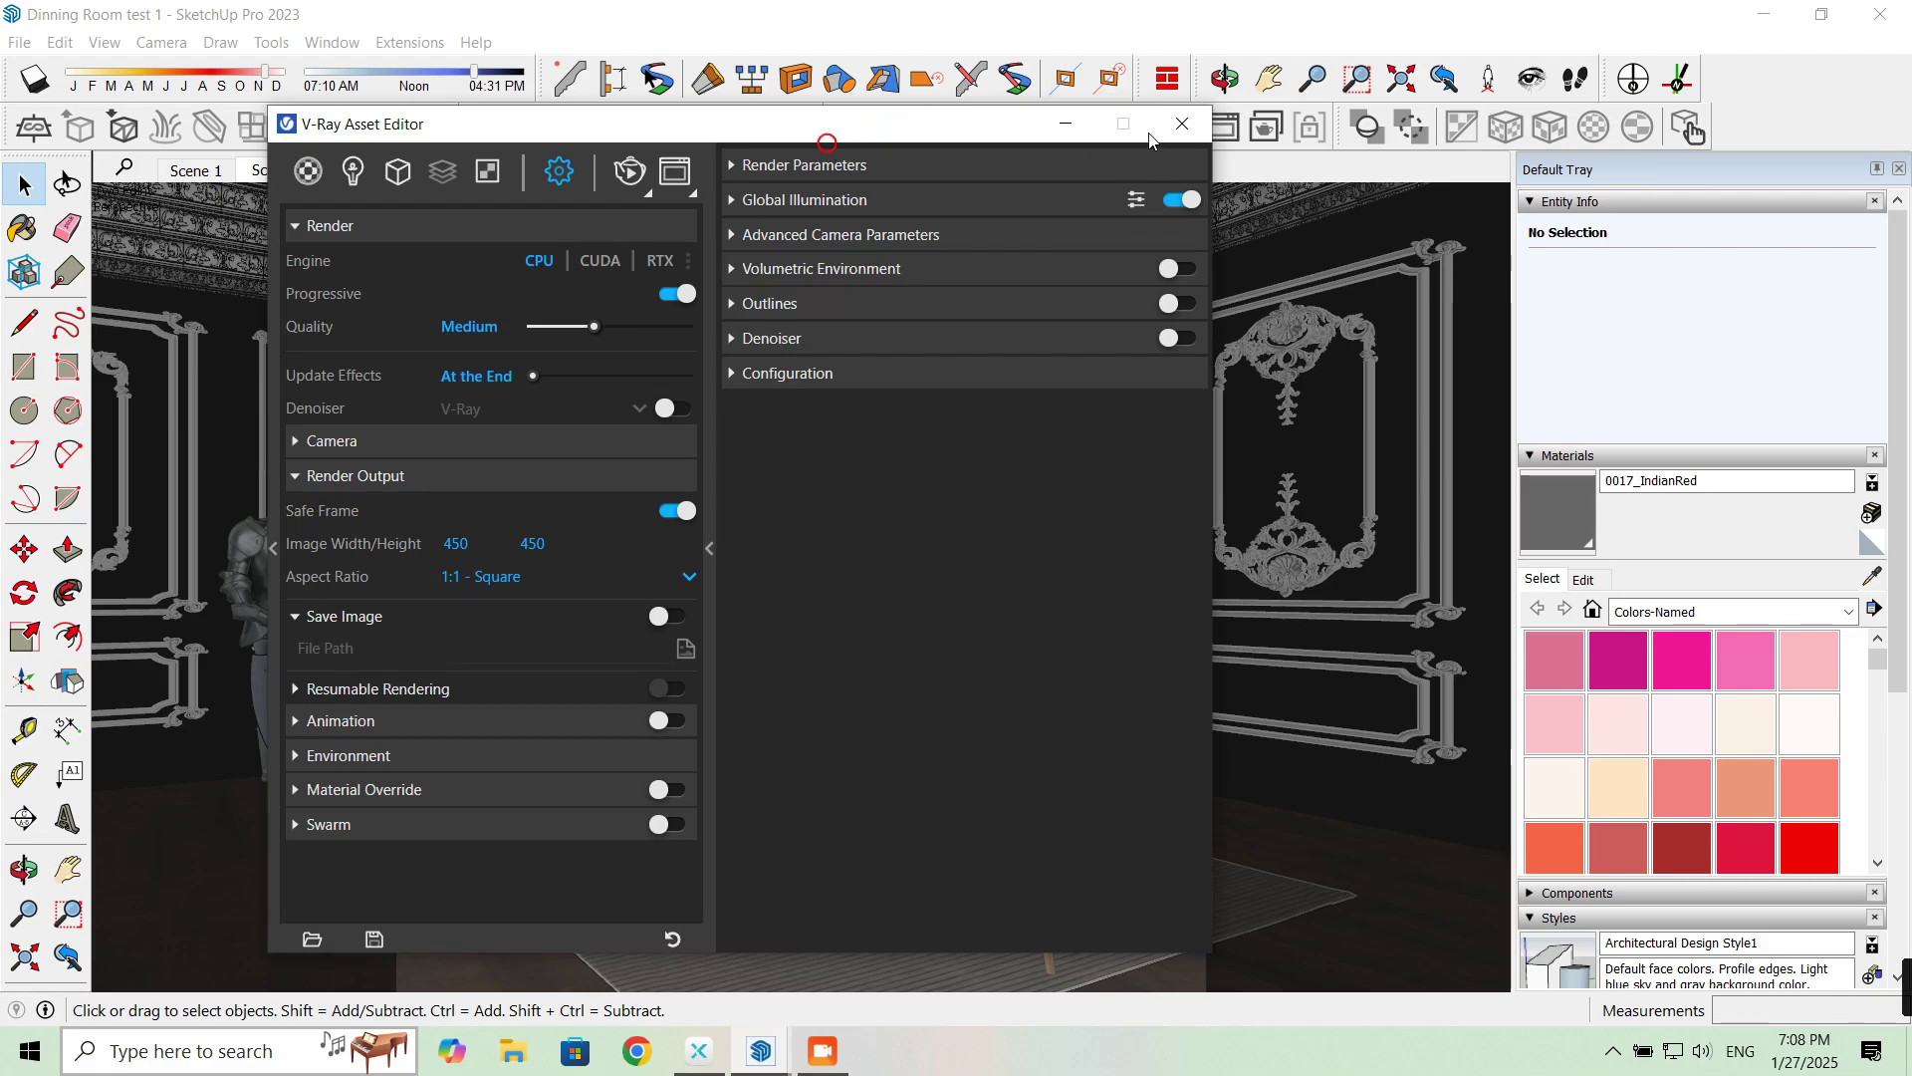
{"action": "left_click_drag", "start_coordinate": [971, 138], "coordinate": [1091, 107]}
{"action": "left_click", "coordinate": [978, 308]}
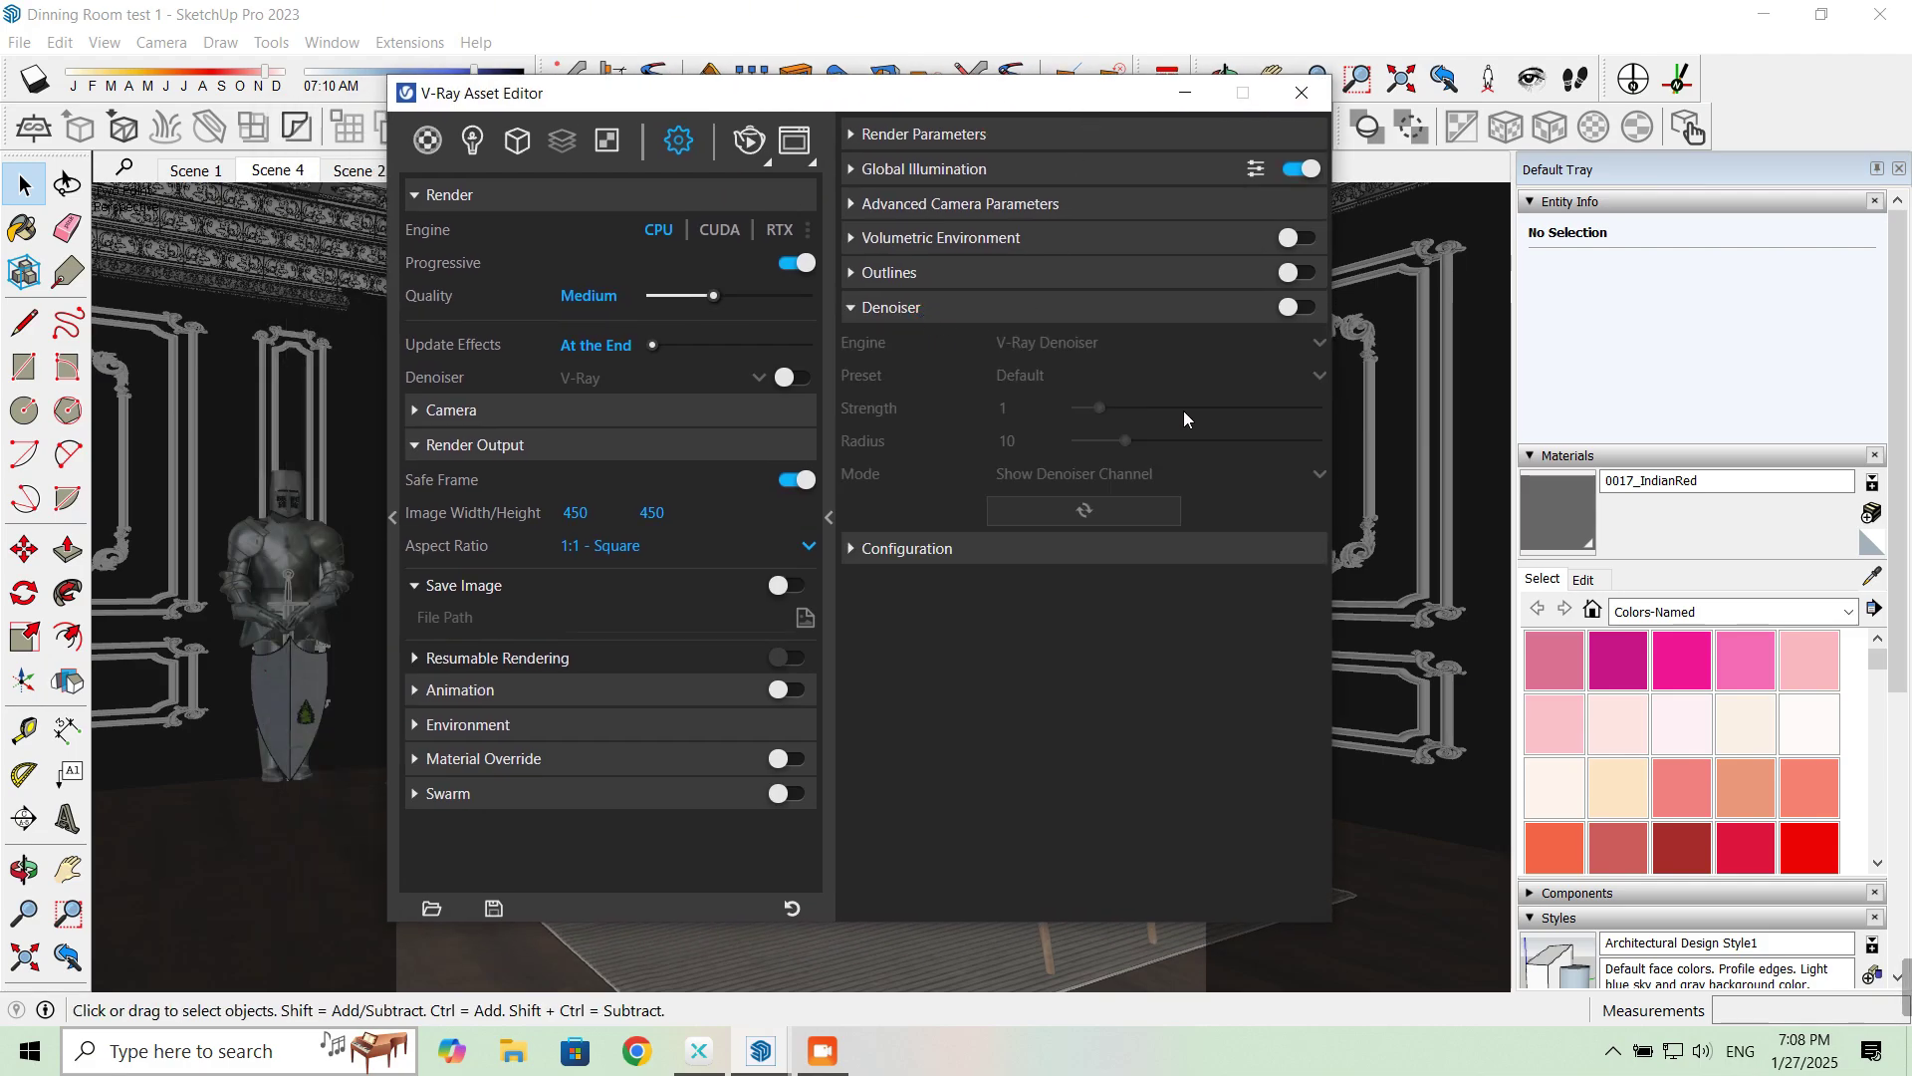
{"action": "left_click", "coordinate": [1302, 307]}
{"action": "left_click", "coordinate": [1095, 342]}
{"action": "left_click", "coordinate": [1044, 402]}
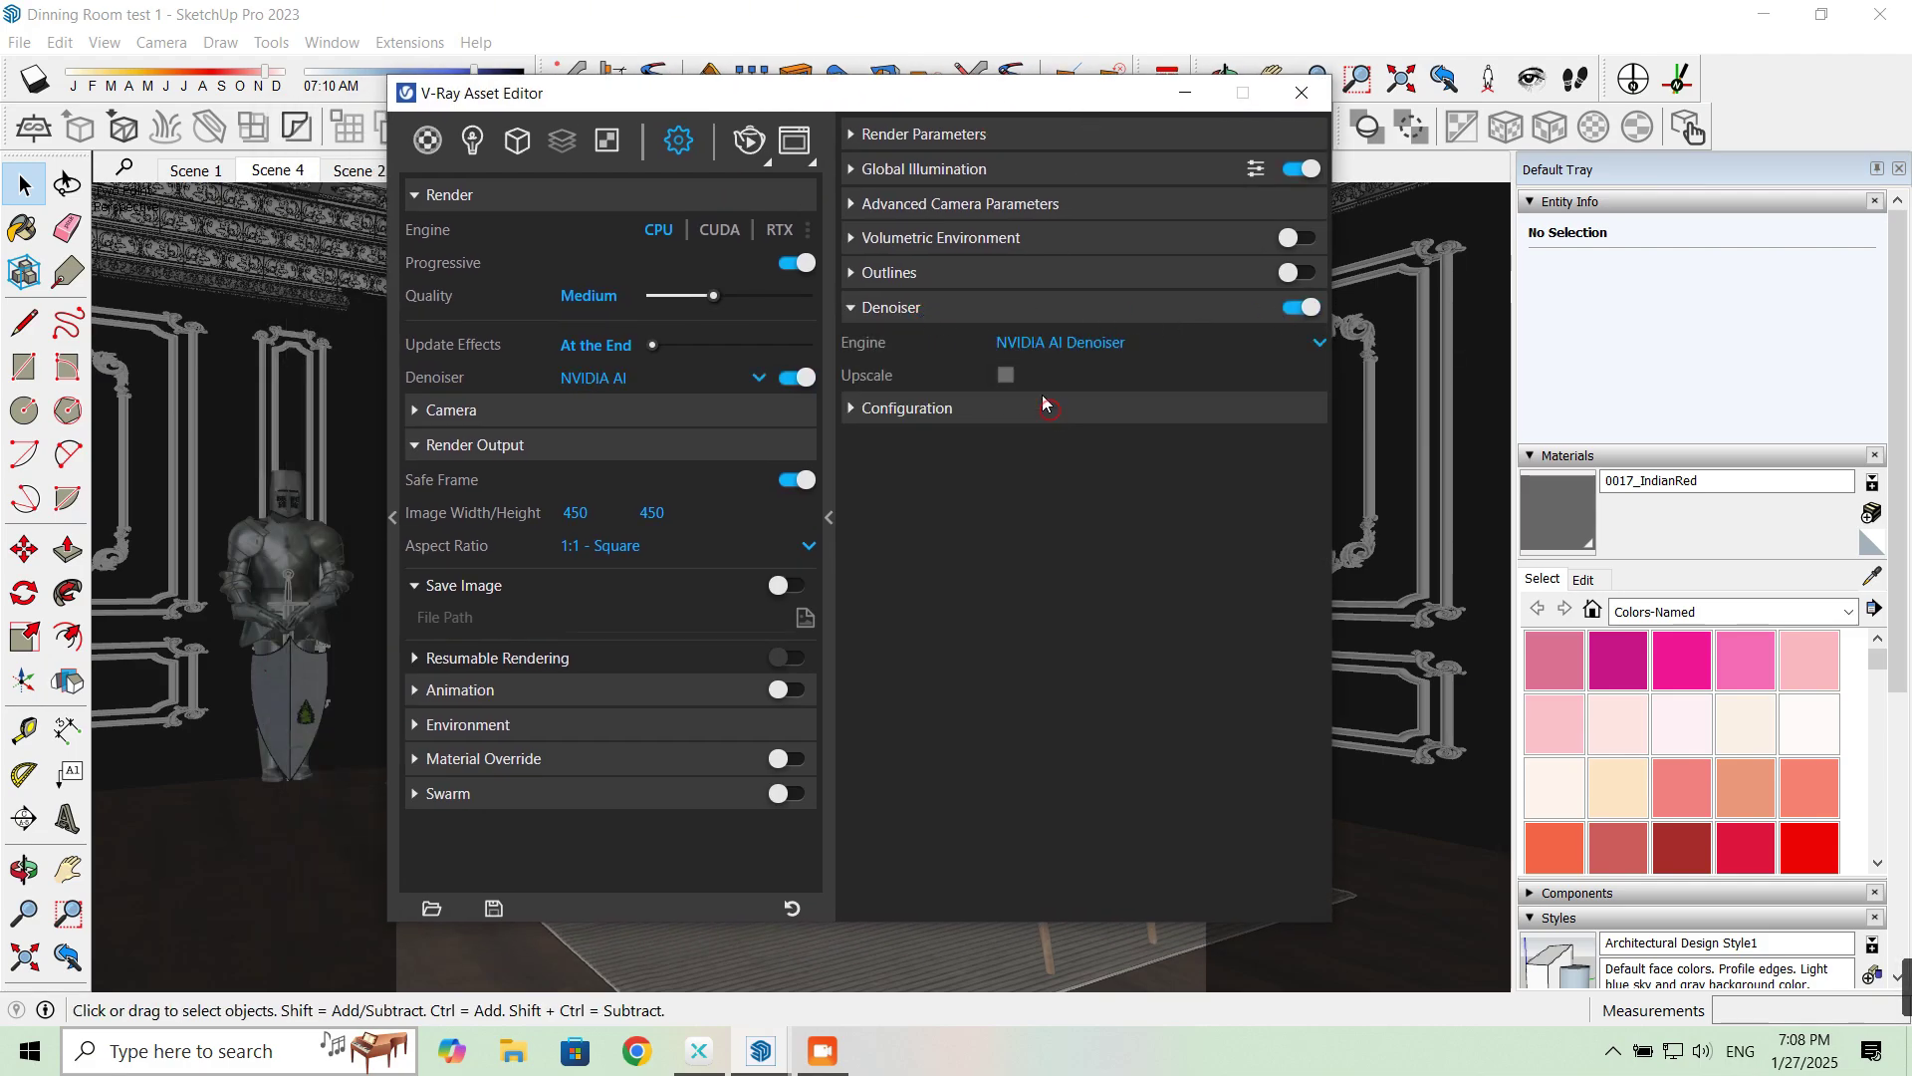
Step: Set the V-Ray camera to ISO 250, F-number 1.5 and shutter speed 1000, and the render output size to 500 x 500
{"action": "left_click", "coordinate": [901, 244]}
{"action": "left_click", "coordinate": [919, 204]}
{"action": "left_click", "coordinate": [1030, 239]}
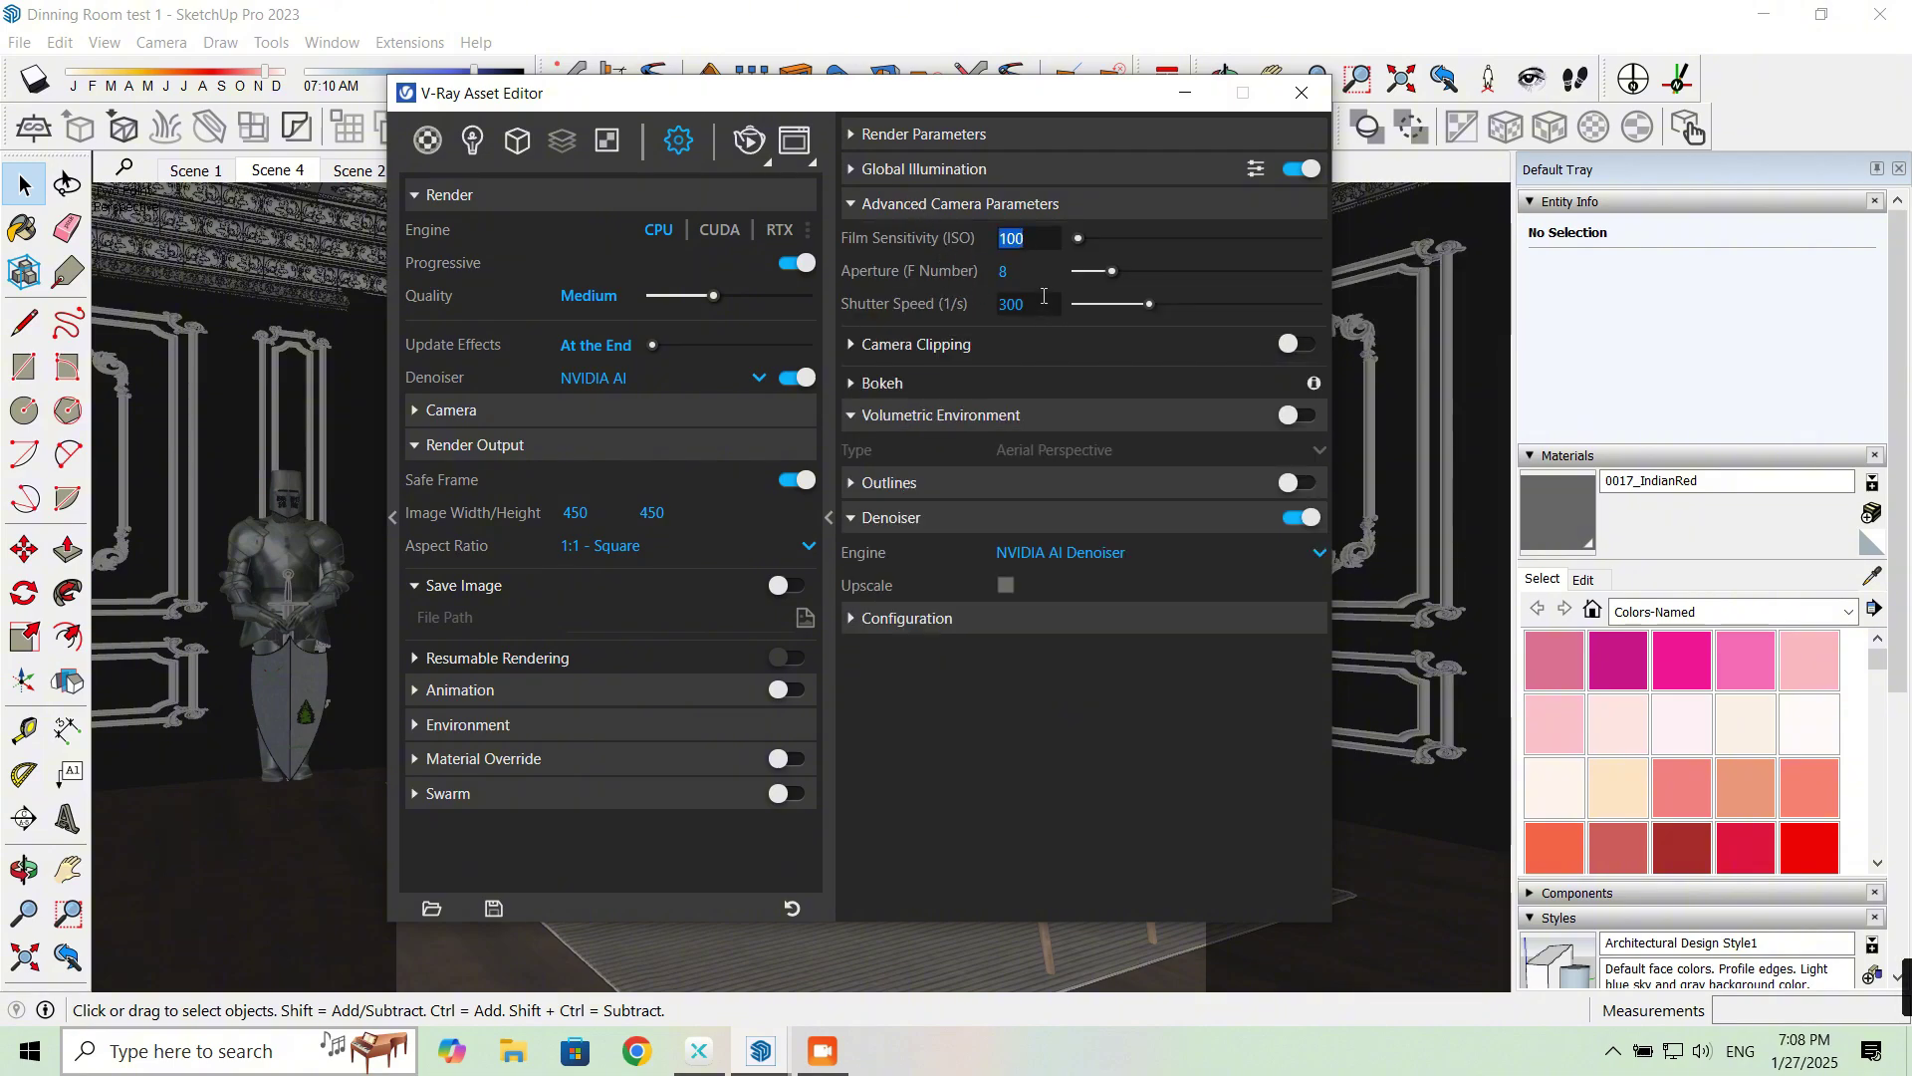
{"action": "type", "text": "250"}
{"action": "key", "text": "Return"}
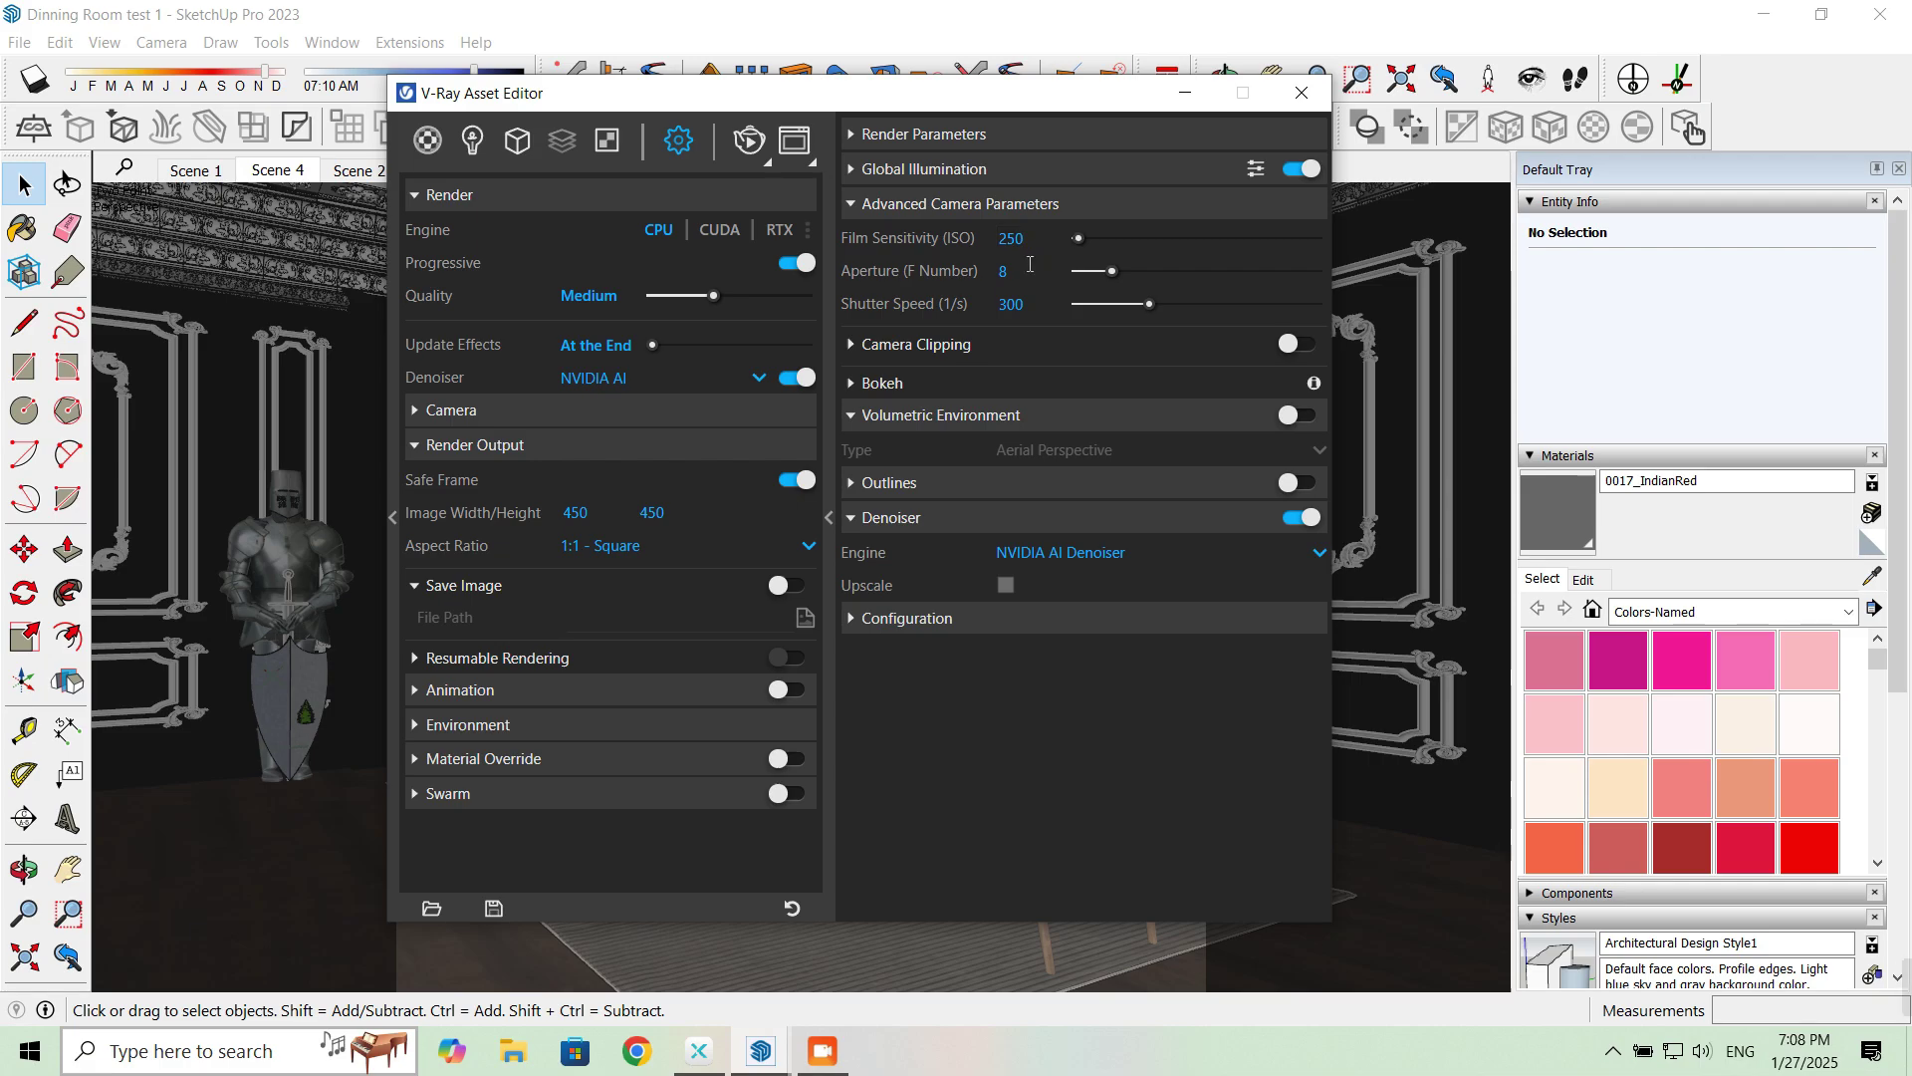
{"action": "left_click", "coordinate": [1030, 267]}
{"action": "type", "text": "1.5"}
{"action": "key", "text": "Tab"}
{"action": "type", "text": "1000"}
{"action": "key", "text": "Return"}
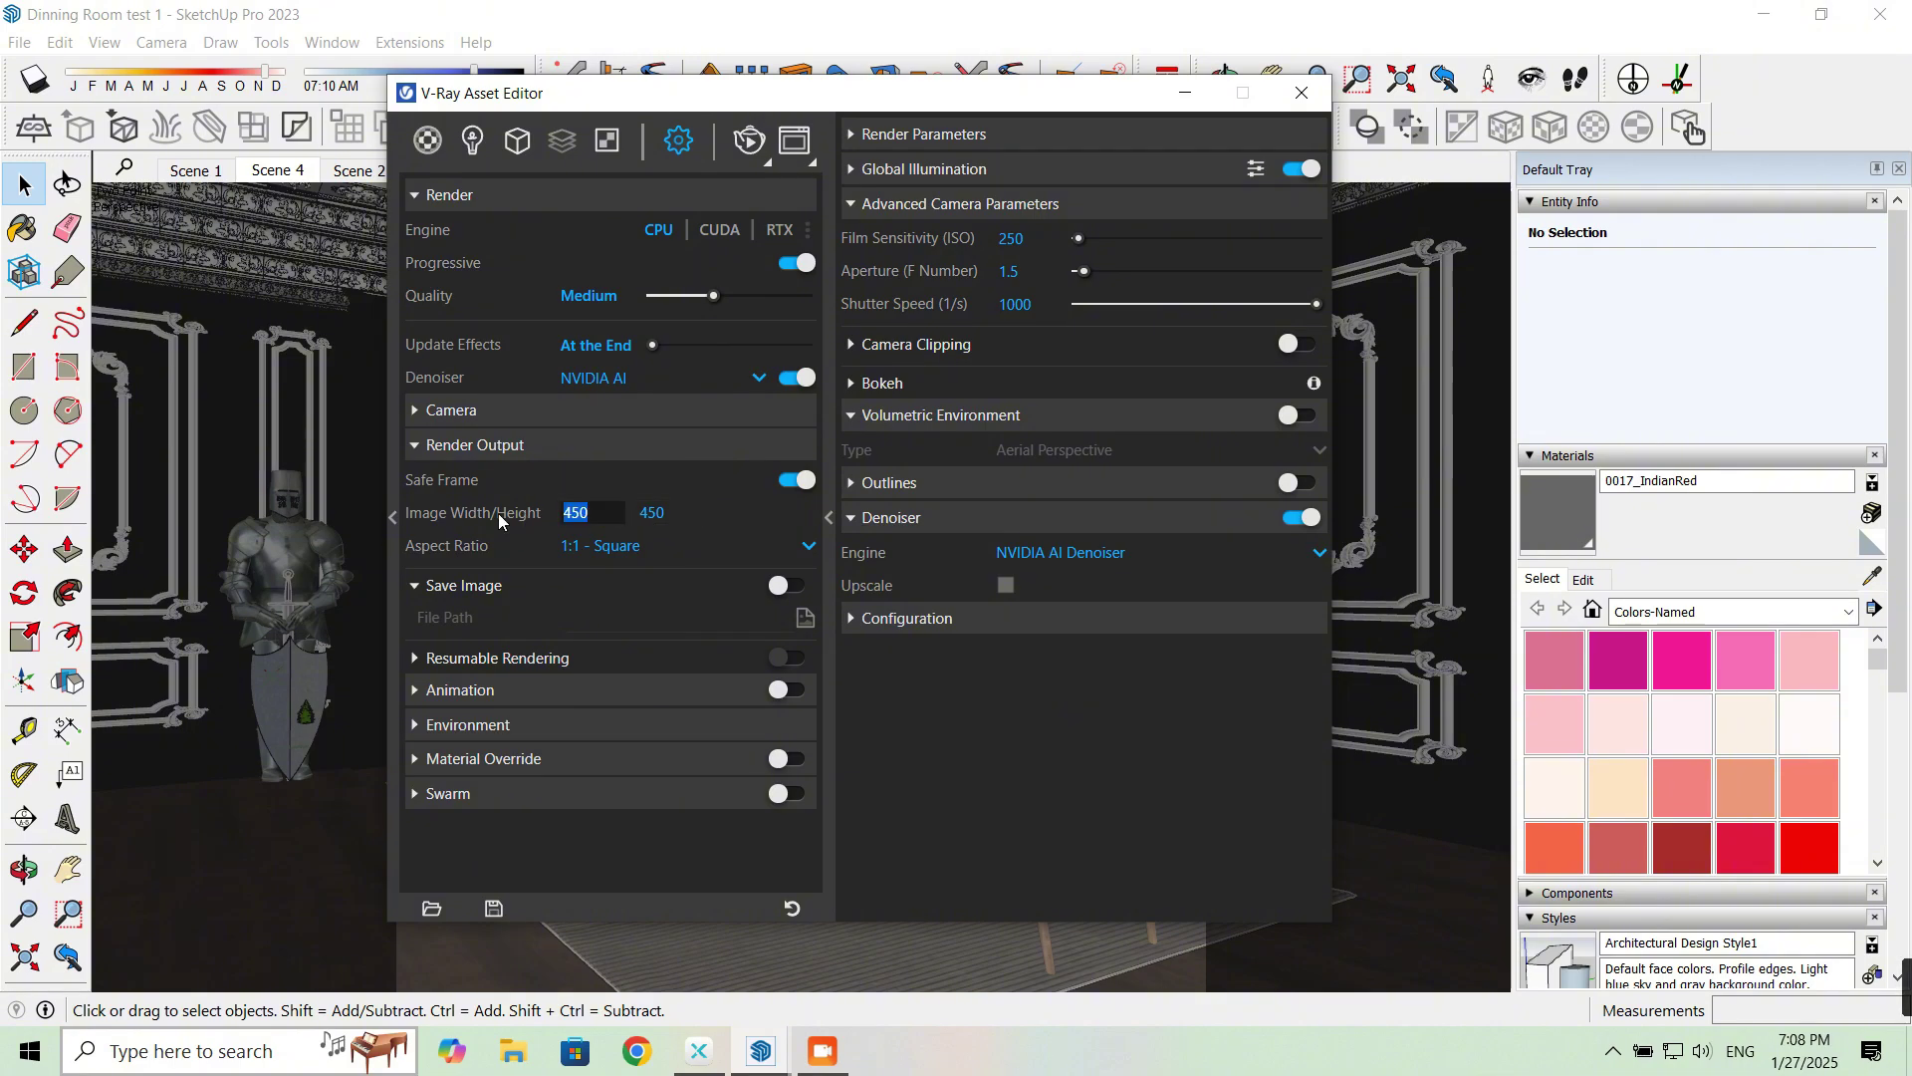
{"action": "key", "text": "Return"}
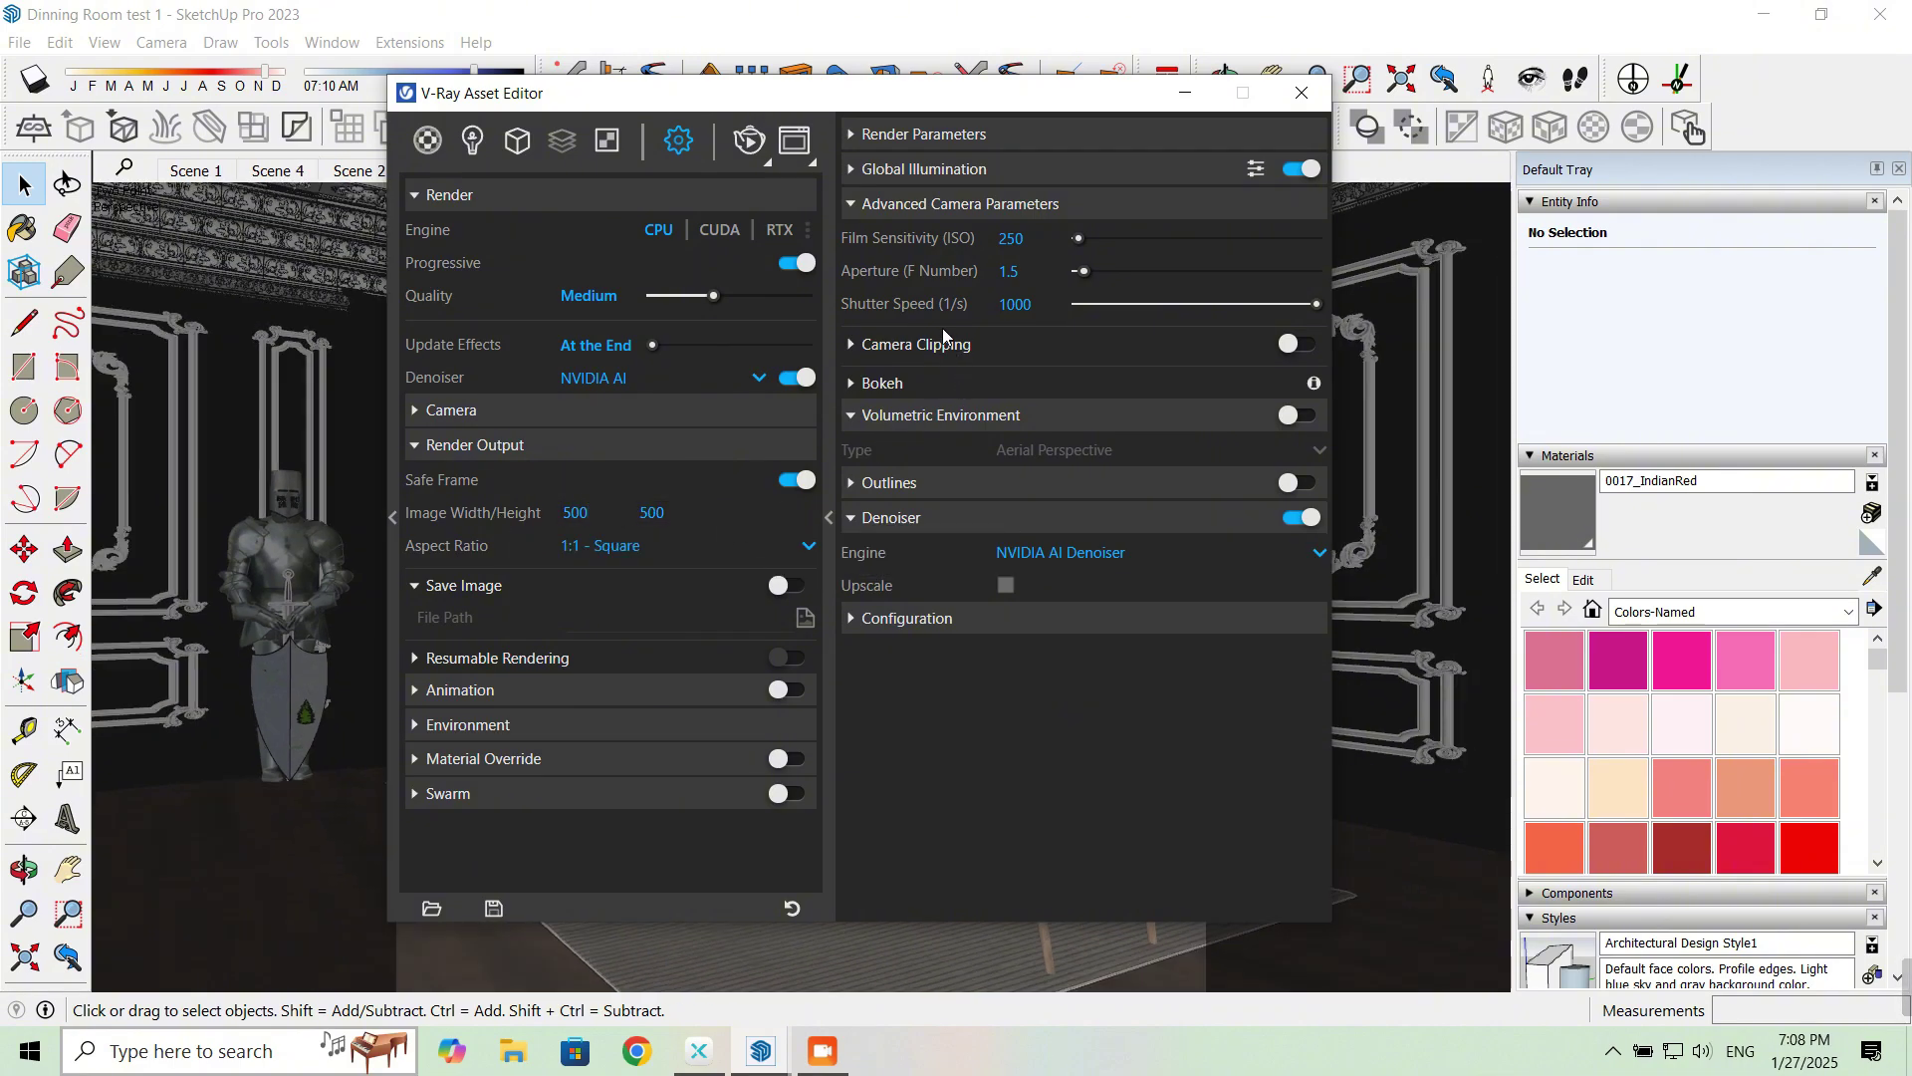
Step: Set the global illumination primary rays to Irradiance map and the light cache subdivs to 1000
{"action": "left_click", "coordinate": [914, 171]}
{"action": "left_click", "coordinate": [1036, 205]}
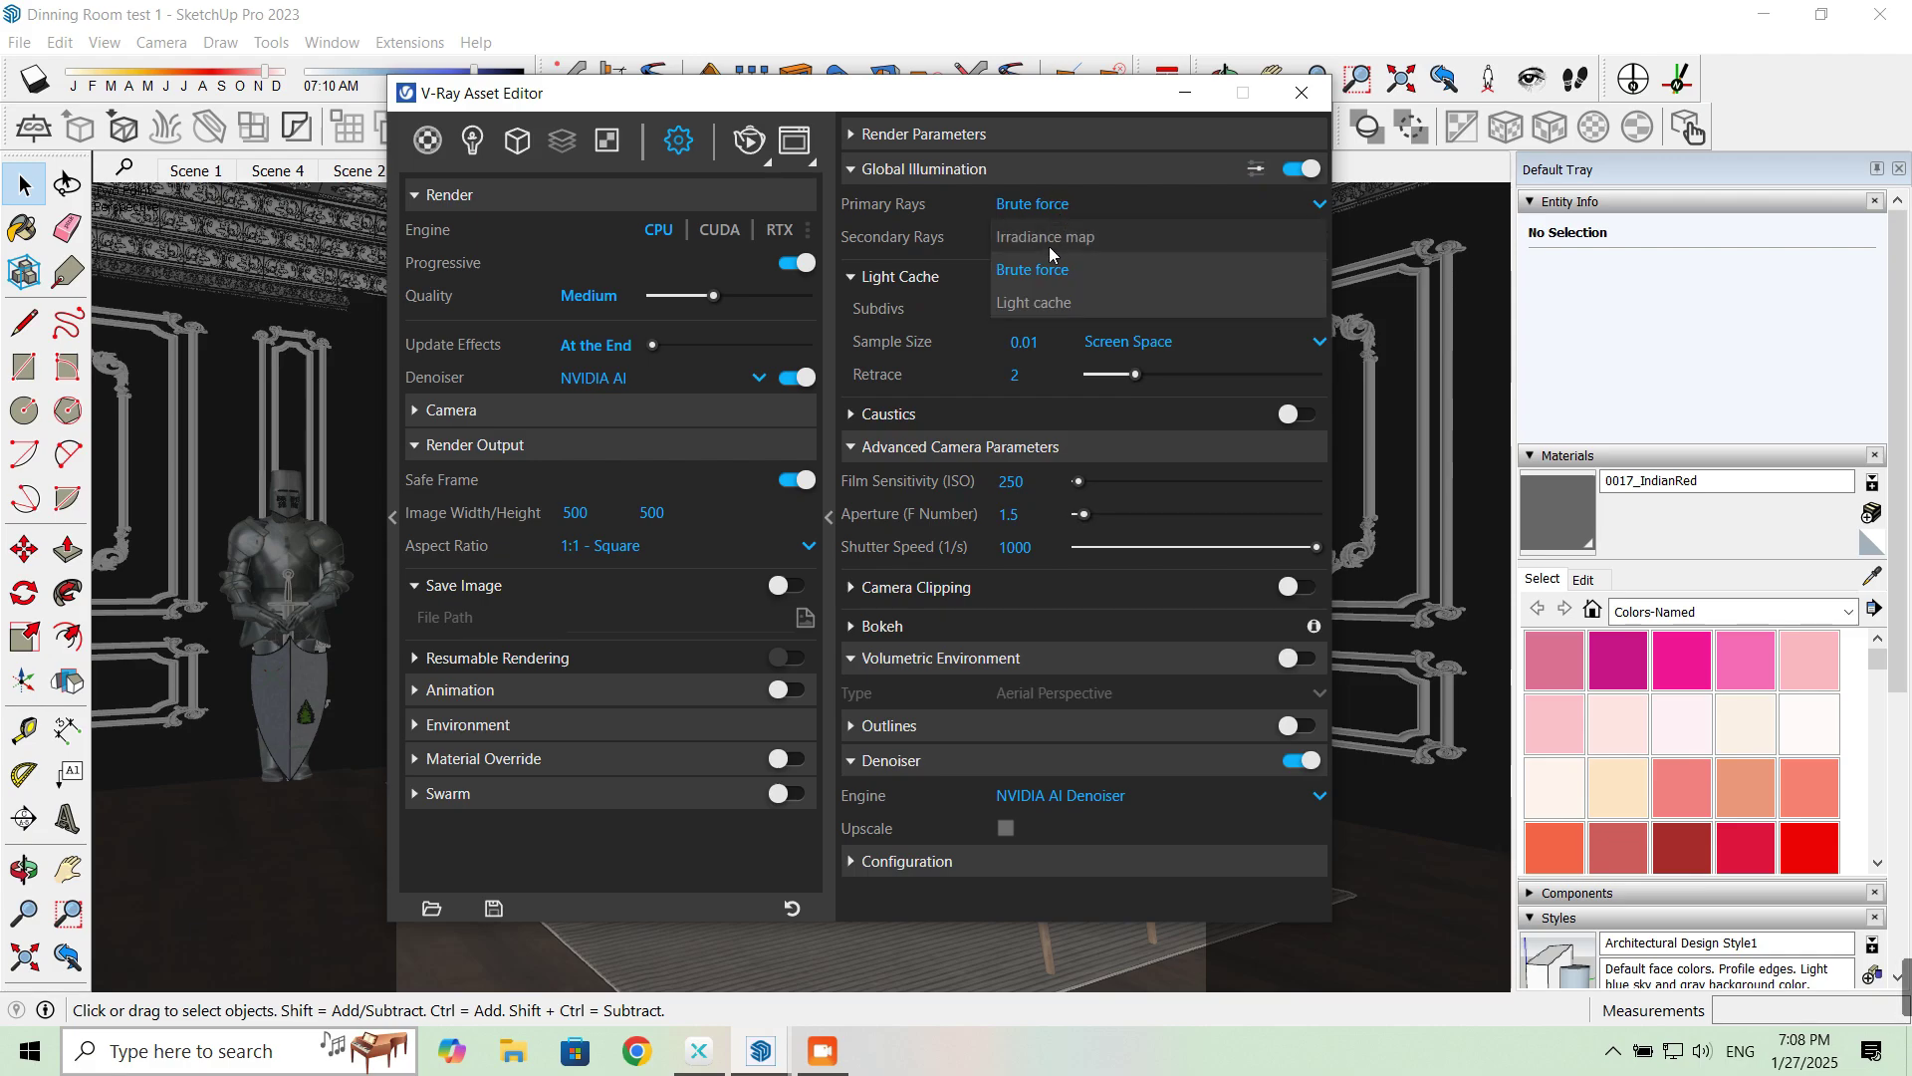
{"action": "left_click", "coordinate": [1043, 237]}
{"action": "left_click", "coordinate": [1023, 480]}
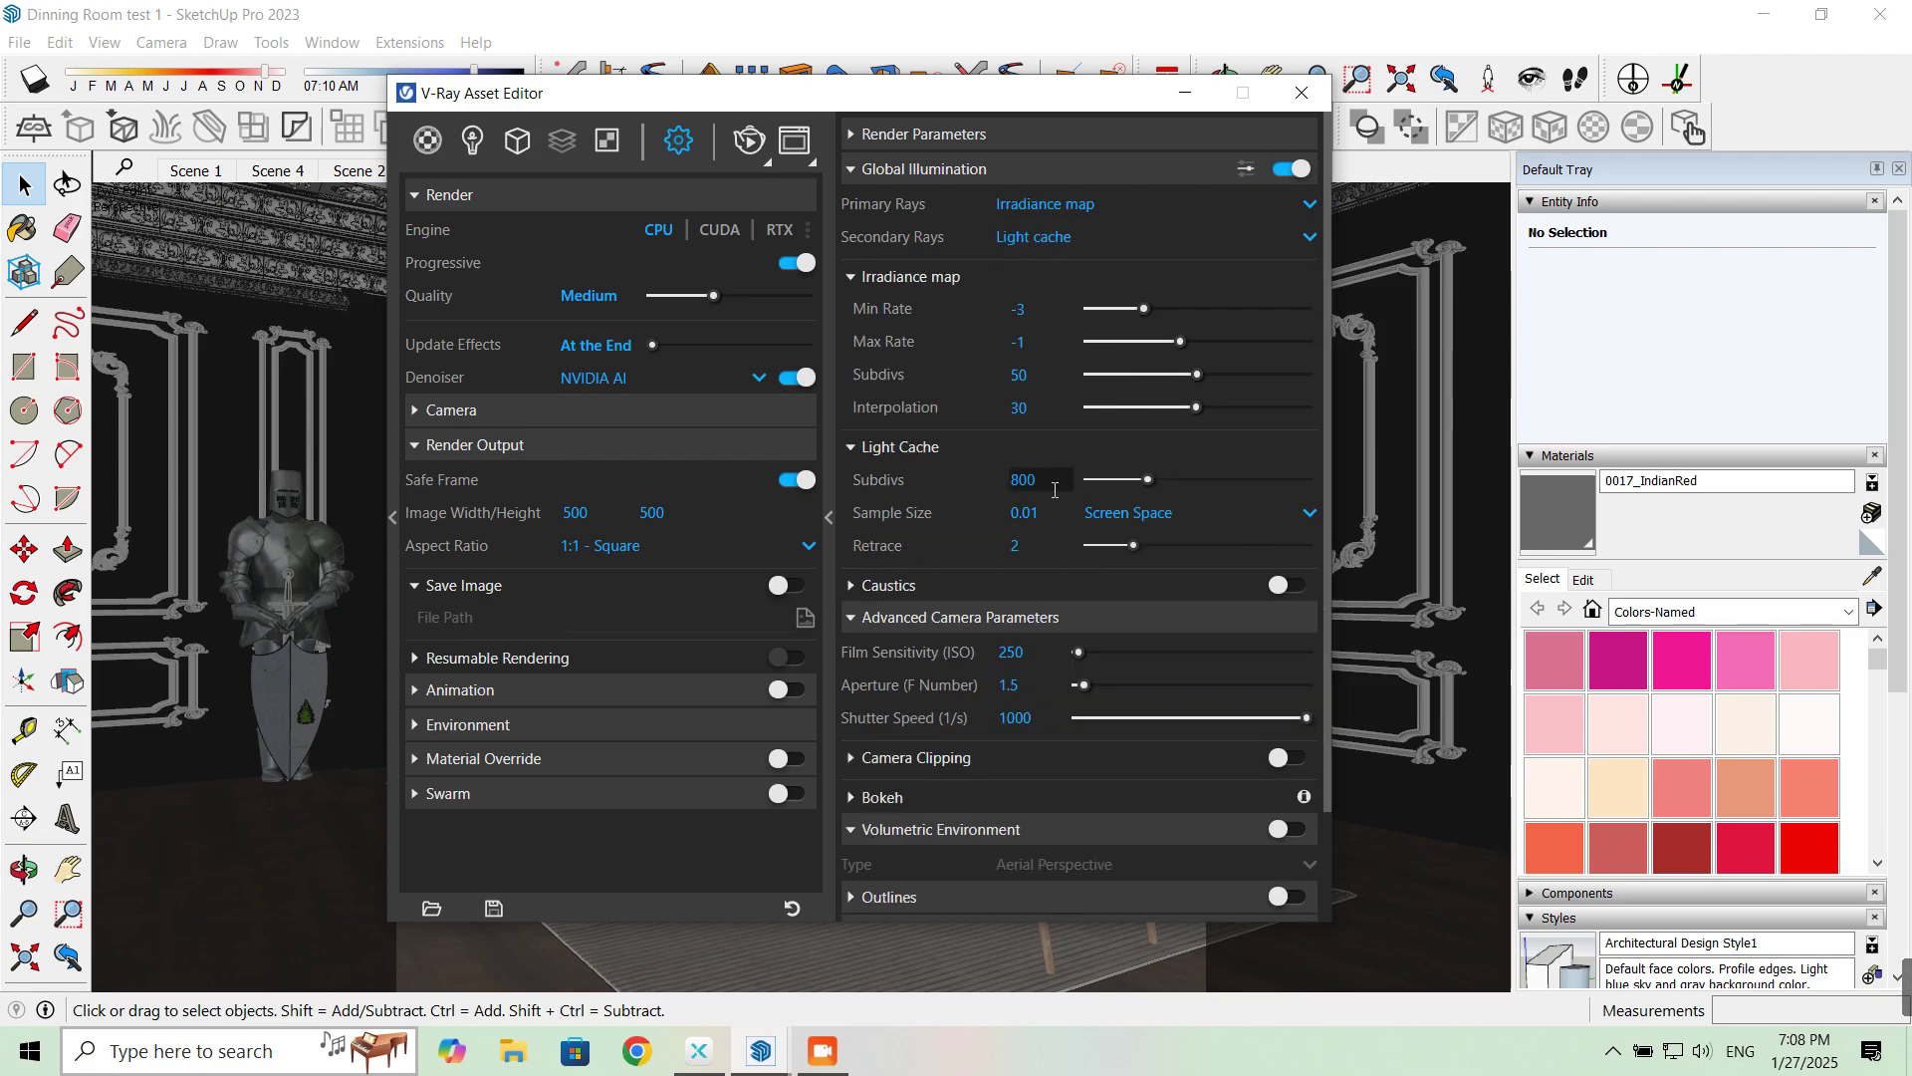
{"action": "type", "text": "1000"}
{"action": "key", "text": "Return"}
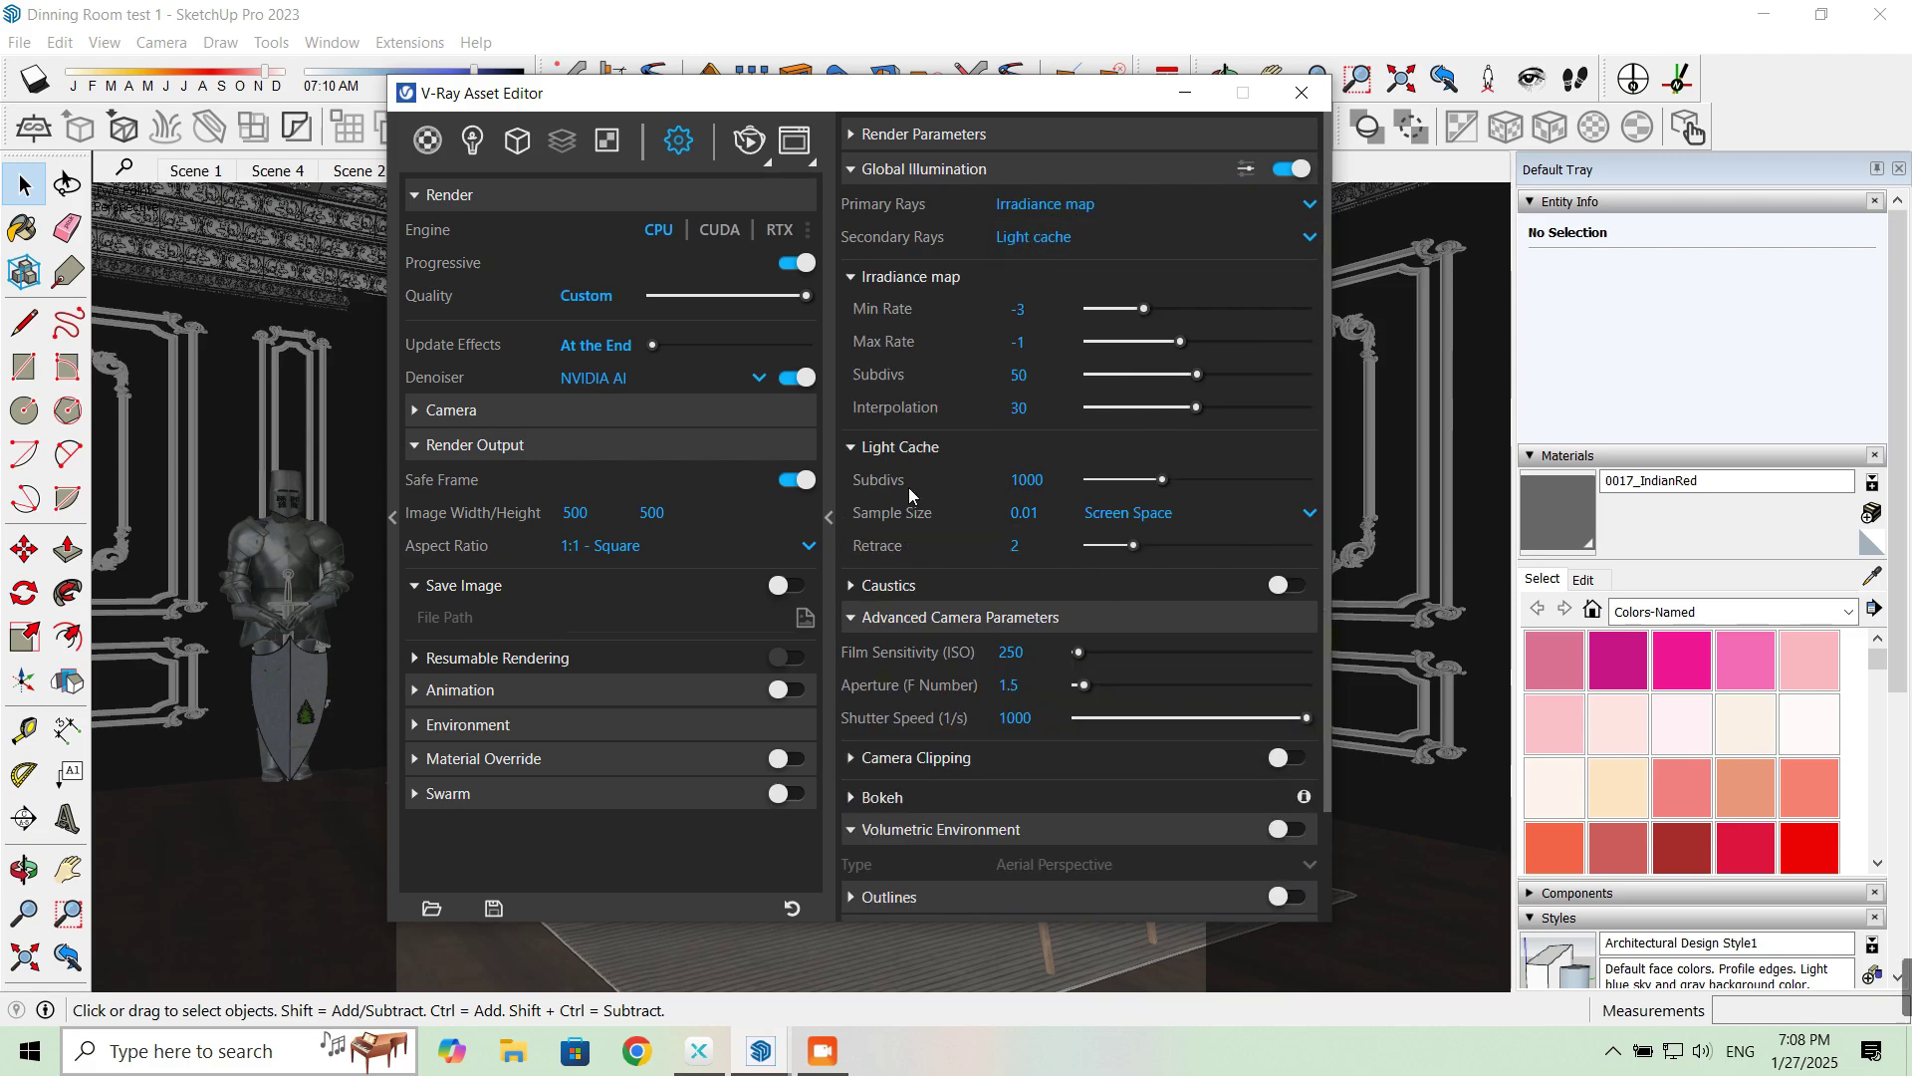
Step: Show the advanced global illumination options and enable ambient occlusion with a radius of 35
{"action": "left_click", "coordinate": [1246, 168]}
{"action": "scroll", "coordinate": [1042, 715], "scroll_direction": "down", "scroll_amount": 2}
{"action": "left_click", "coordinate": [938, 611]}
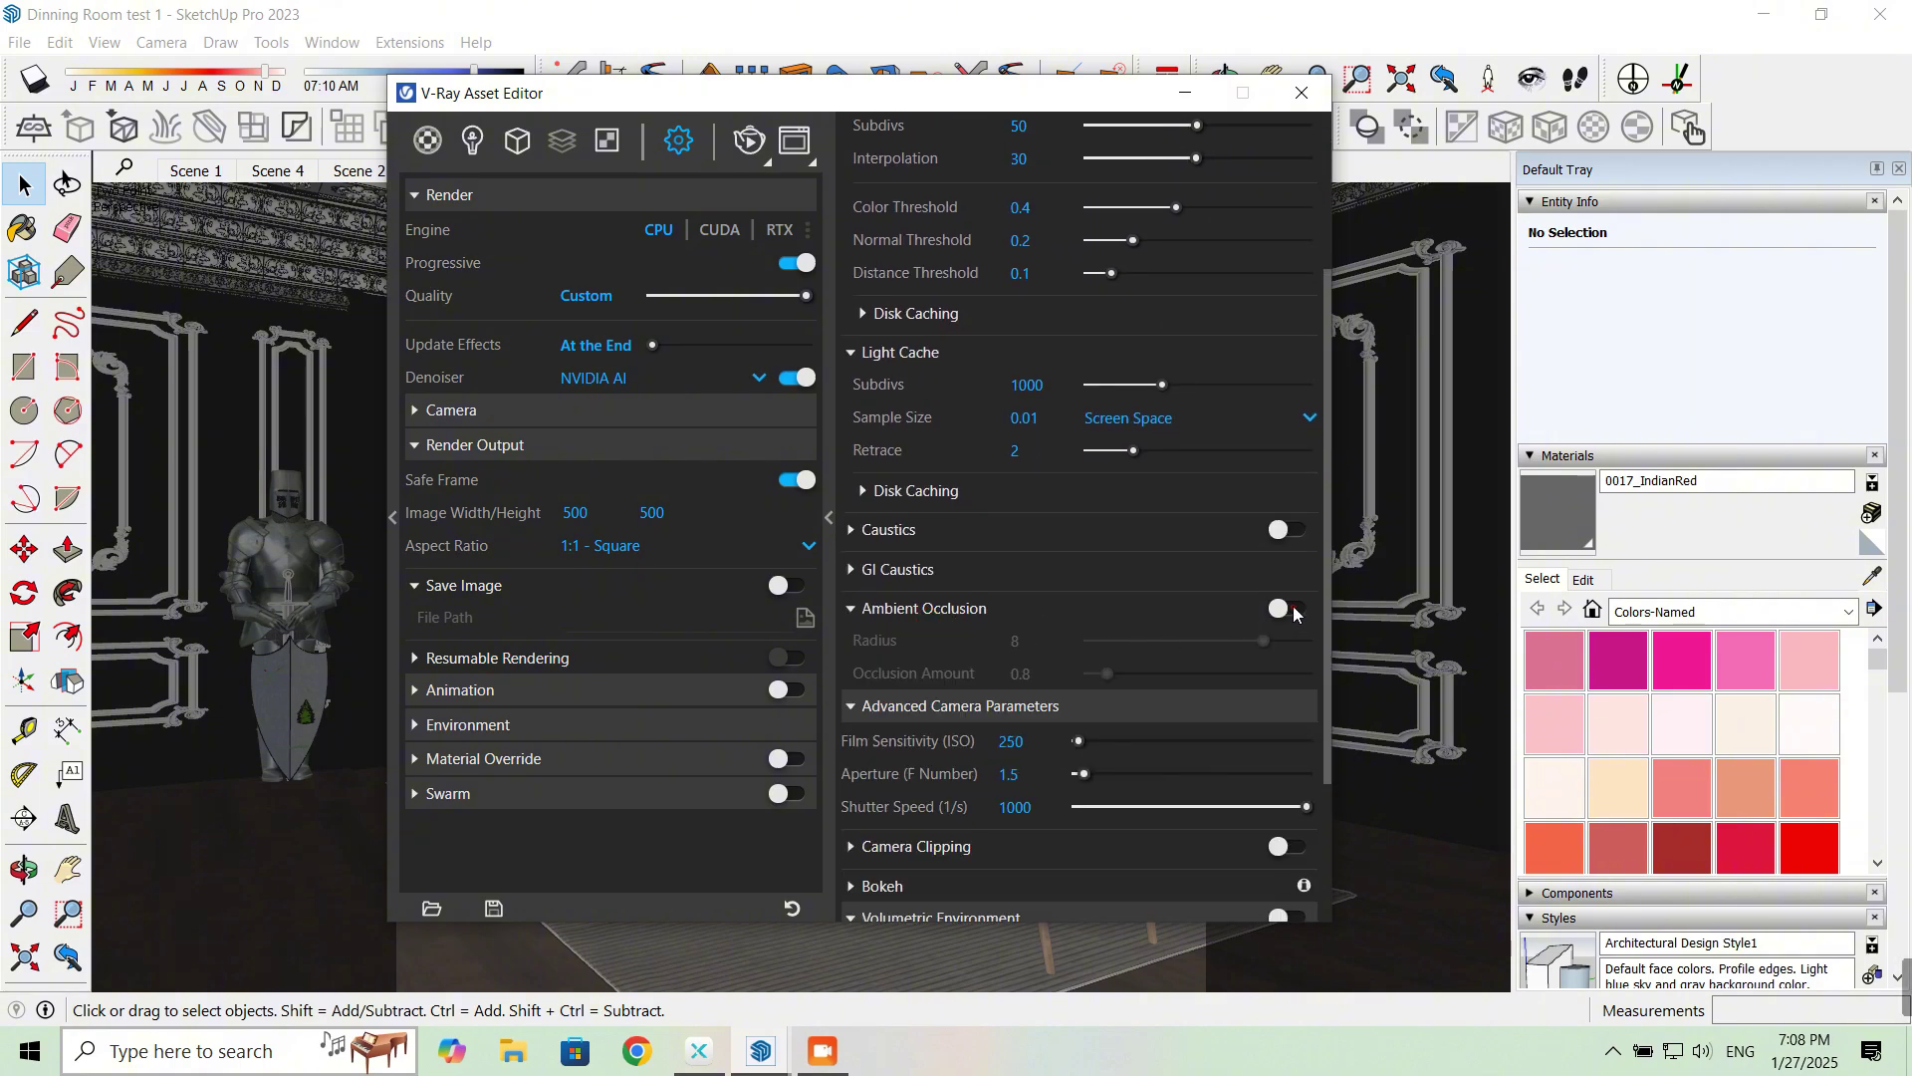
{"action": "left_click", "coordinate": [1293, 609]}
{"action": "left_click_drag", "start_coordinate": [1053, 643], "coordinate": [999, 643]}
{"action": "type", "text": "35"}
{"action": "key", "text": "Return"}
{"action": "scroll", "coordinate": [902, 639], "scroll_direction": "up", "scroll_amount": 1}
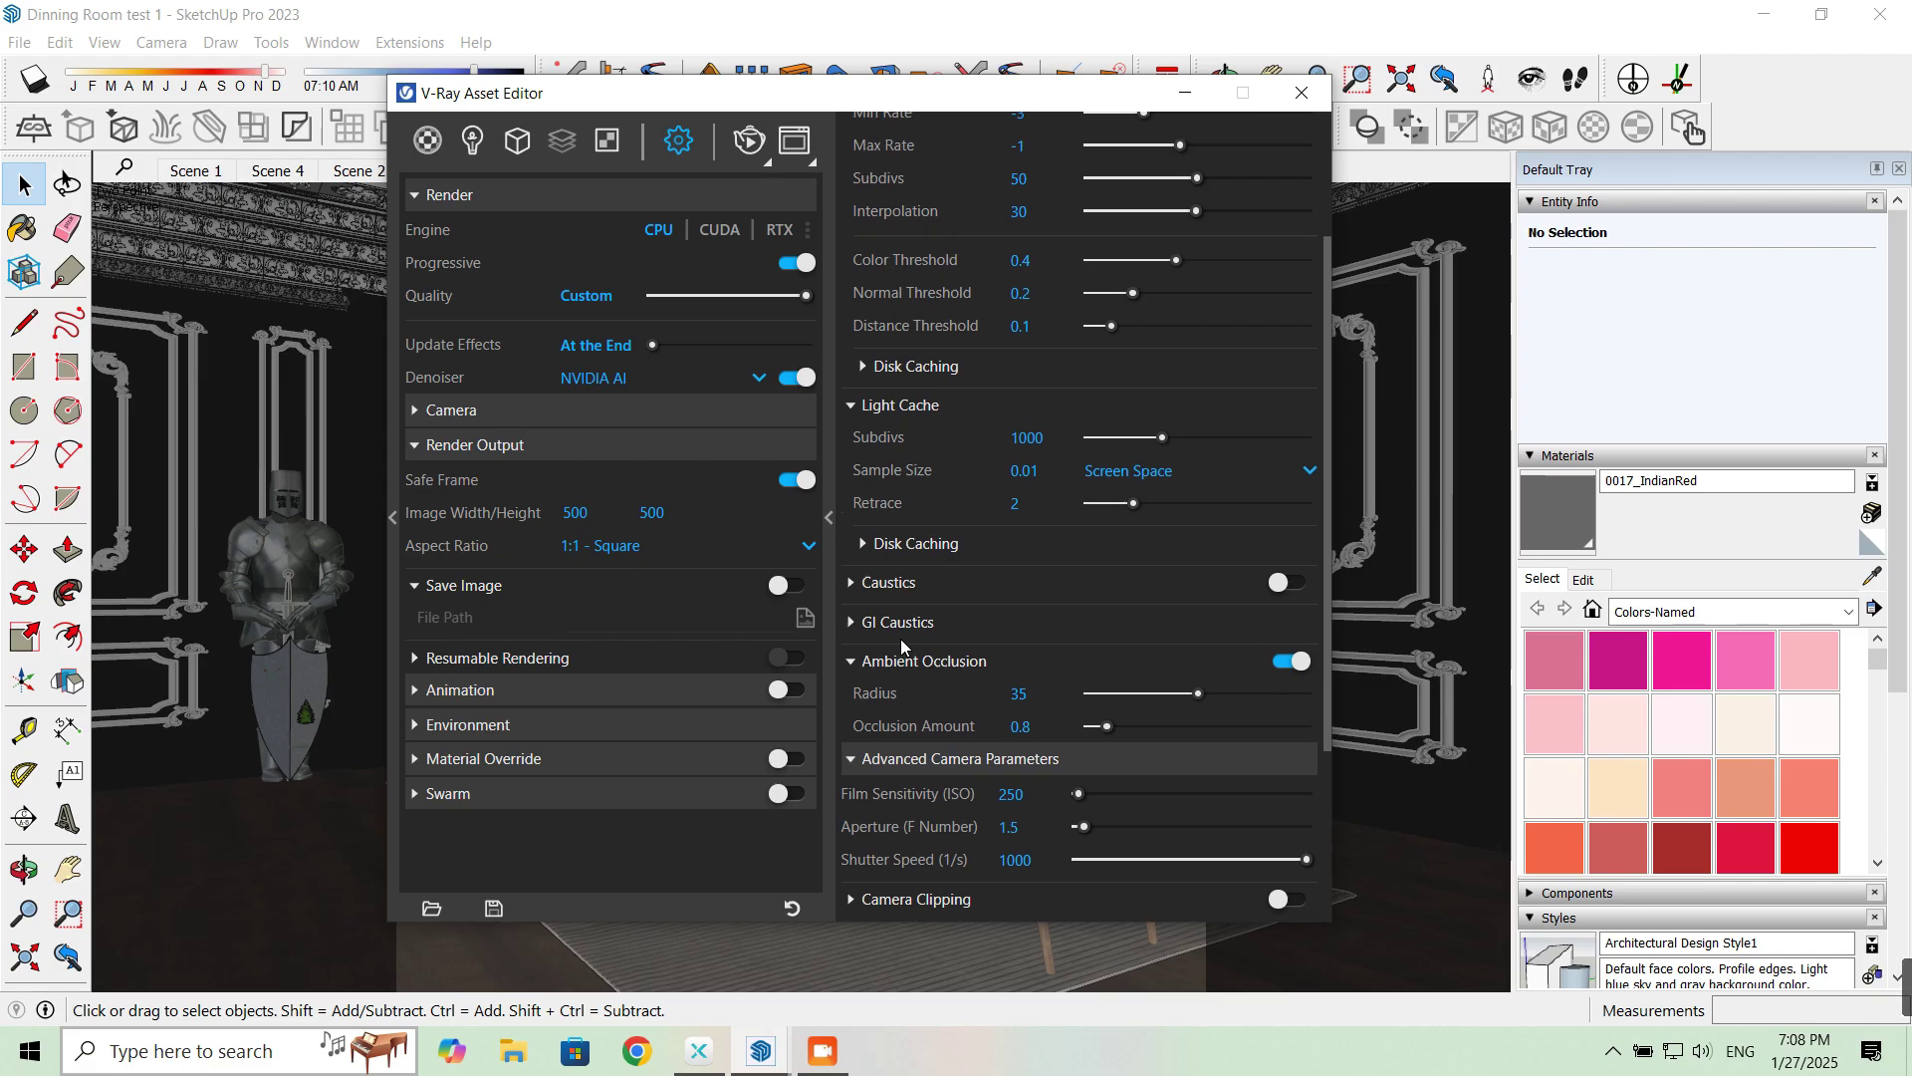
Step: Set the render quality parameters to noise limit 0.07, max subdivs 12 and shading rate 30
{"action": "scroll", "coordinate": [907, 617], "scroll_direction": "up", "scroll_amount": 2}
{"action": "left_click", "coordinate": [899, 167]}
{"action": "scroll", "coordinate": [897, 159], "scroll_direction": "up", "scroll_amount": 3}
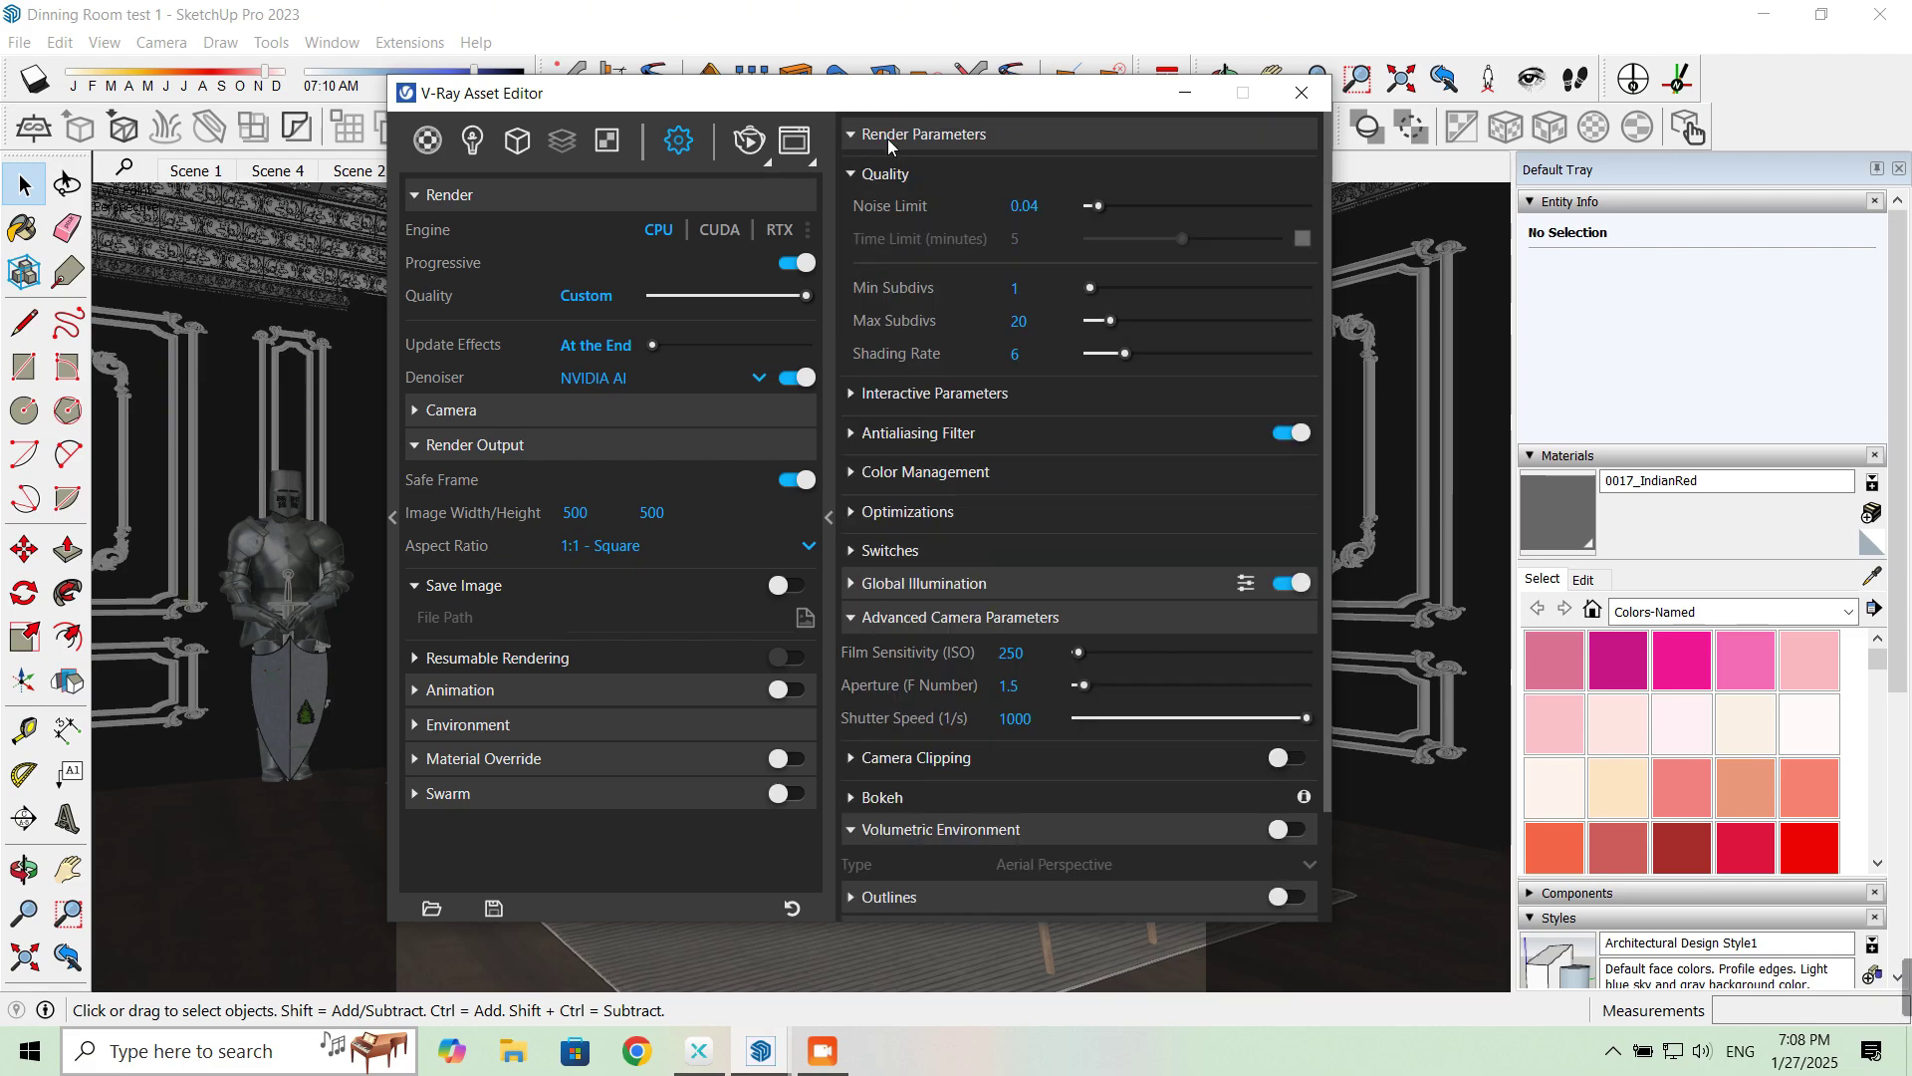
{"action": "left_click_drag", "start_coordinate": [1062, 205], "coordinate": [844, 213]}
{"action": "type", "text": "0.07"}
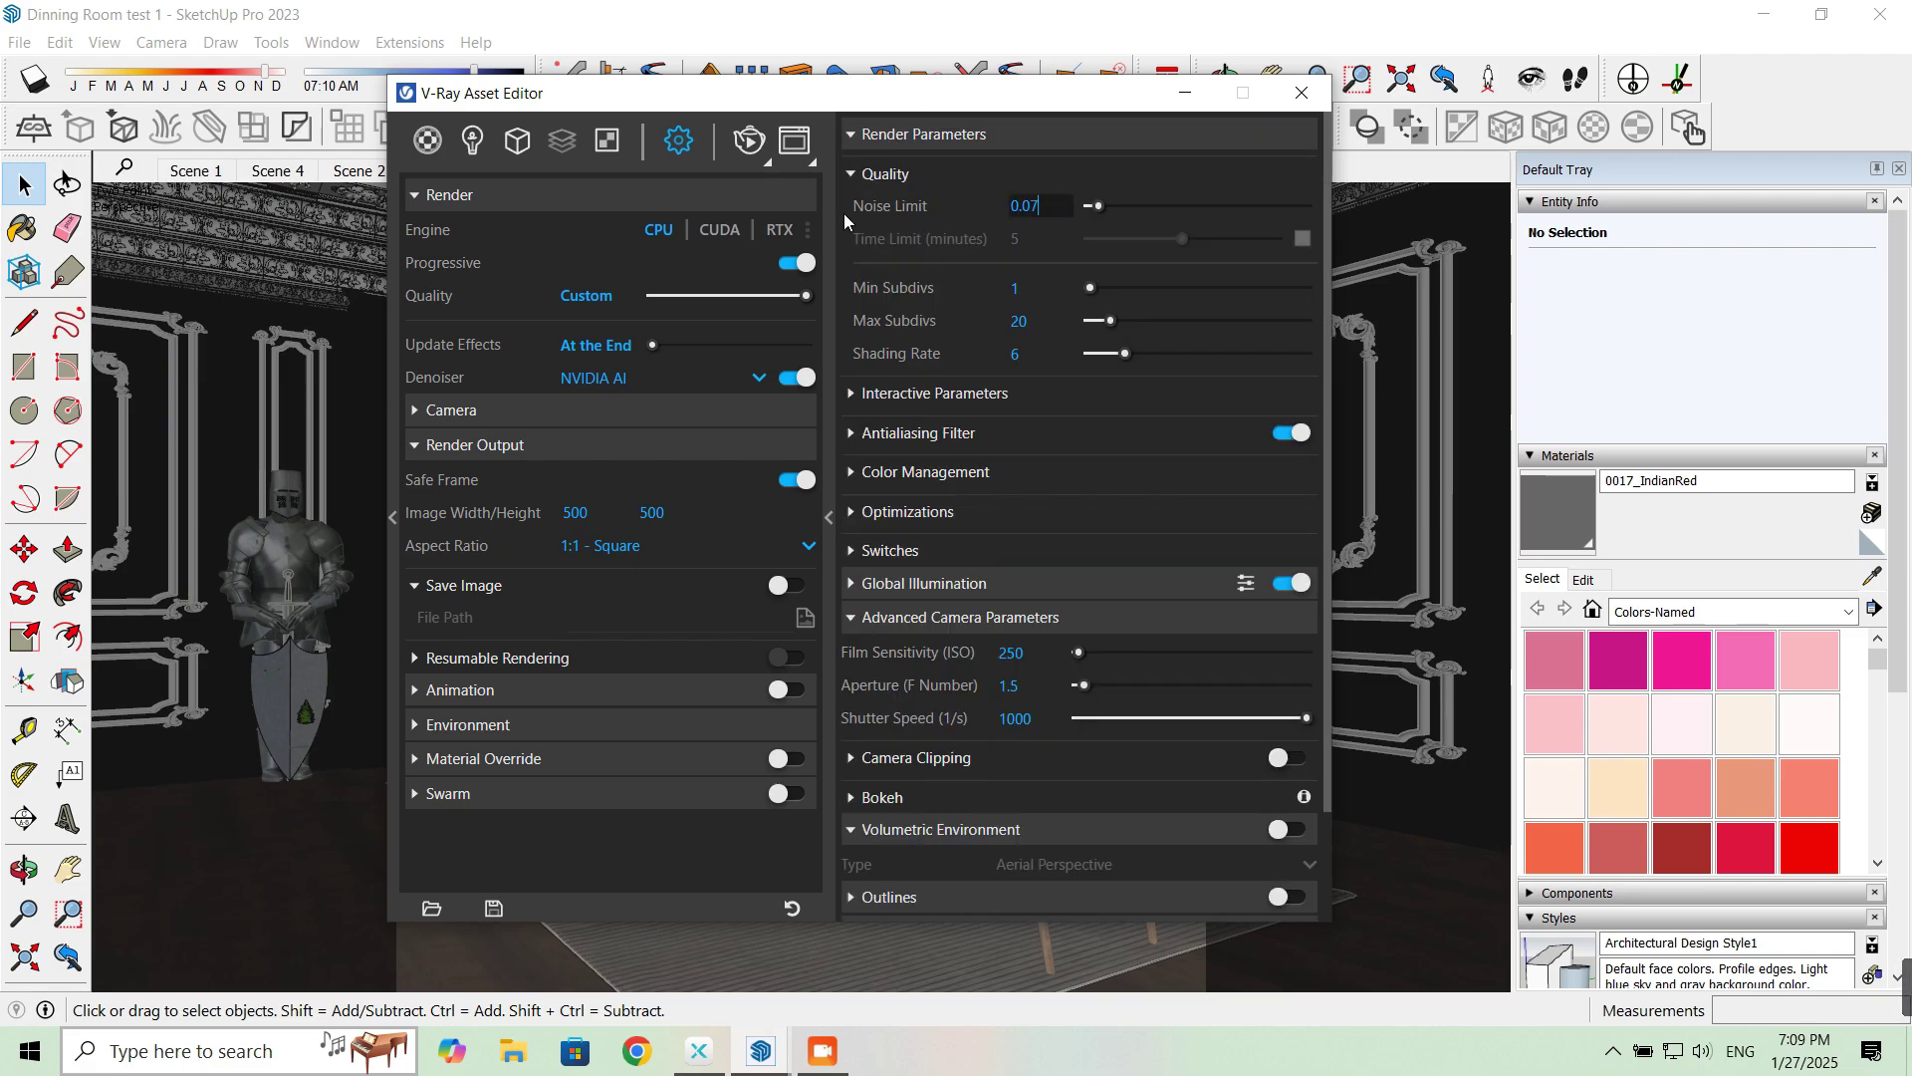
{"action": "key", "text": "Return"}
{"action": "double_click", "coordinate": [1018, 321]}
{"action": "type", "text": "12"}
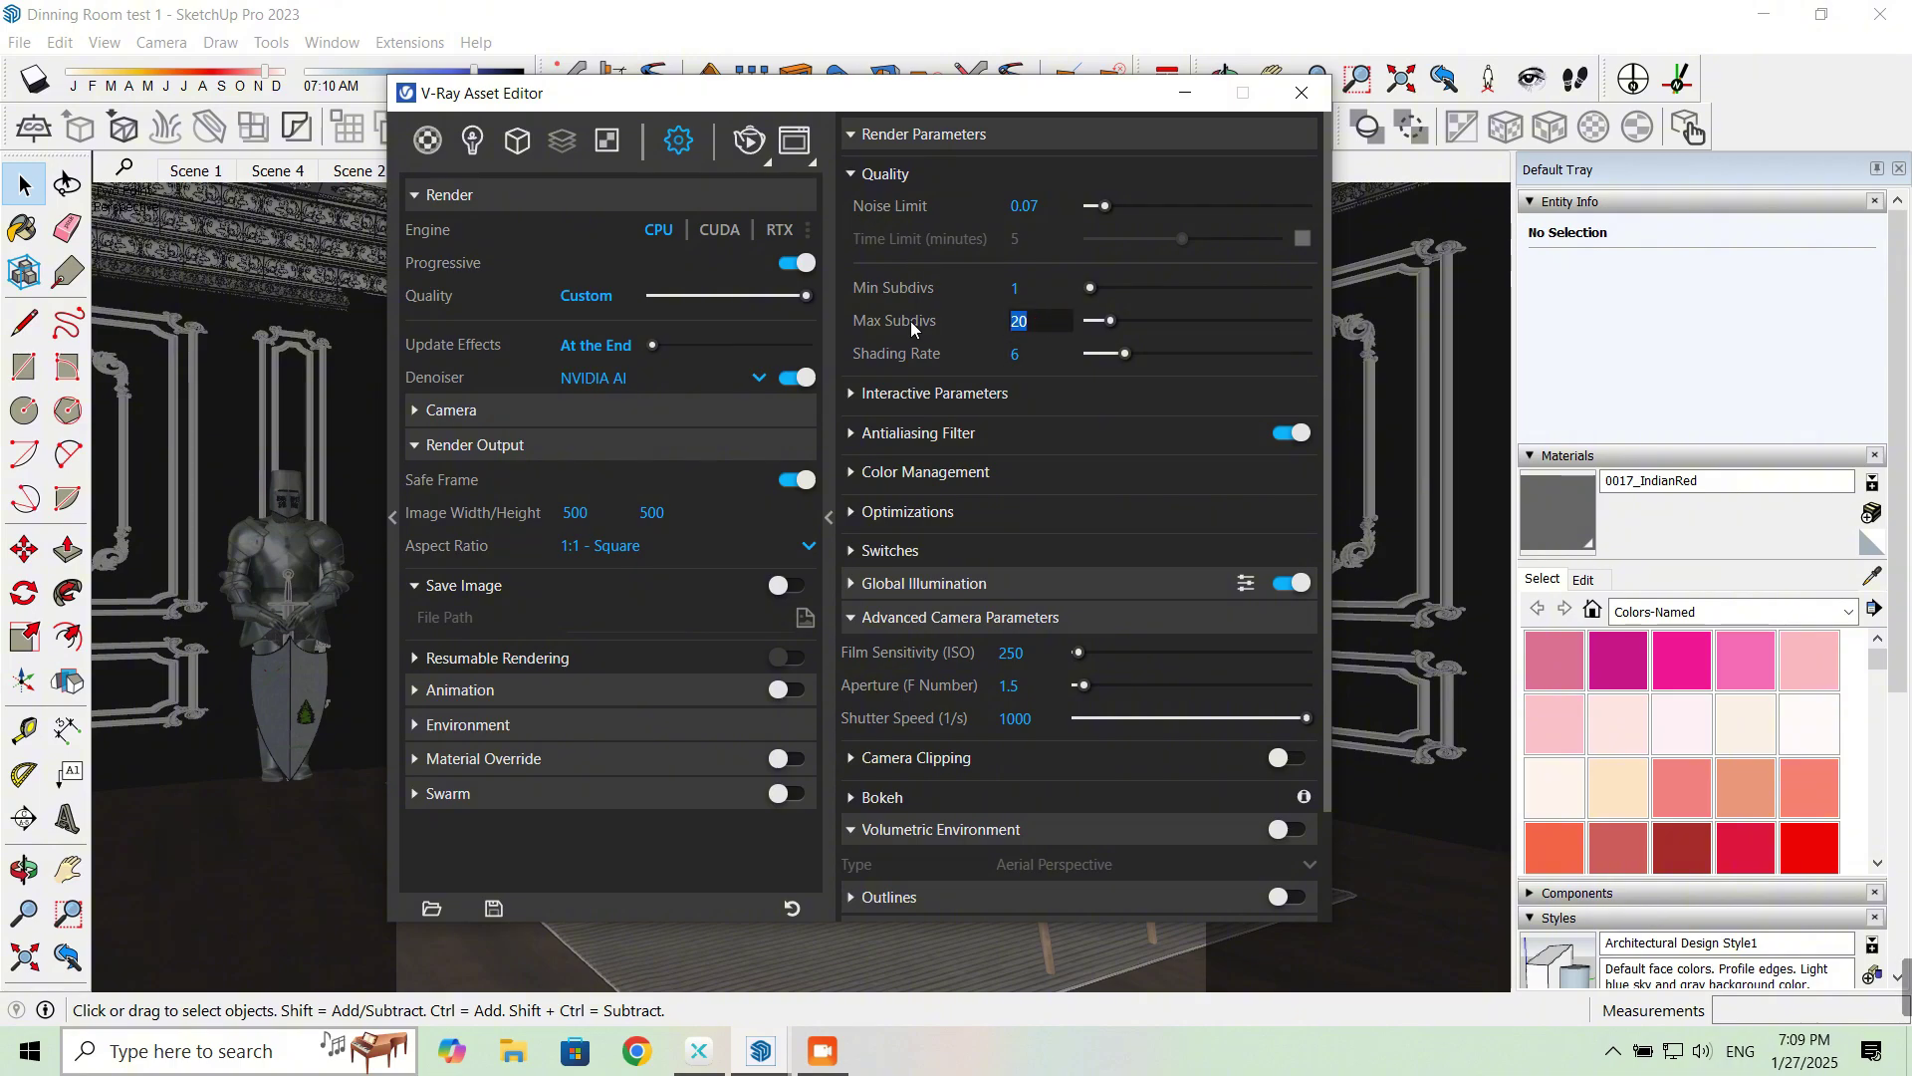
{"action": "key", "text": "Return"}
{"action": "left_click_drag", "start_coordinate": [1038, 355], "coordinate": [958, 361]}
{"action": "type", "text": "30"}
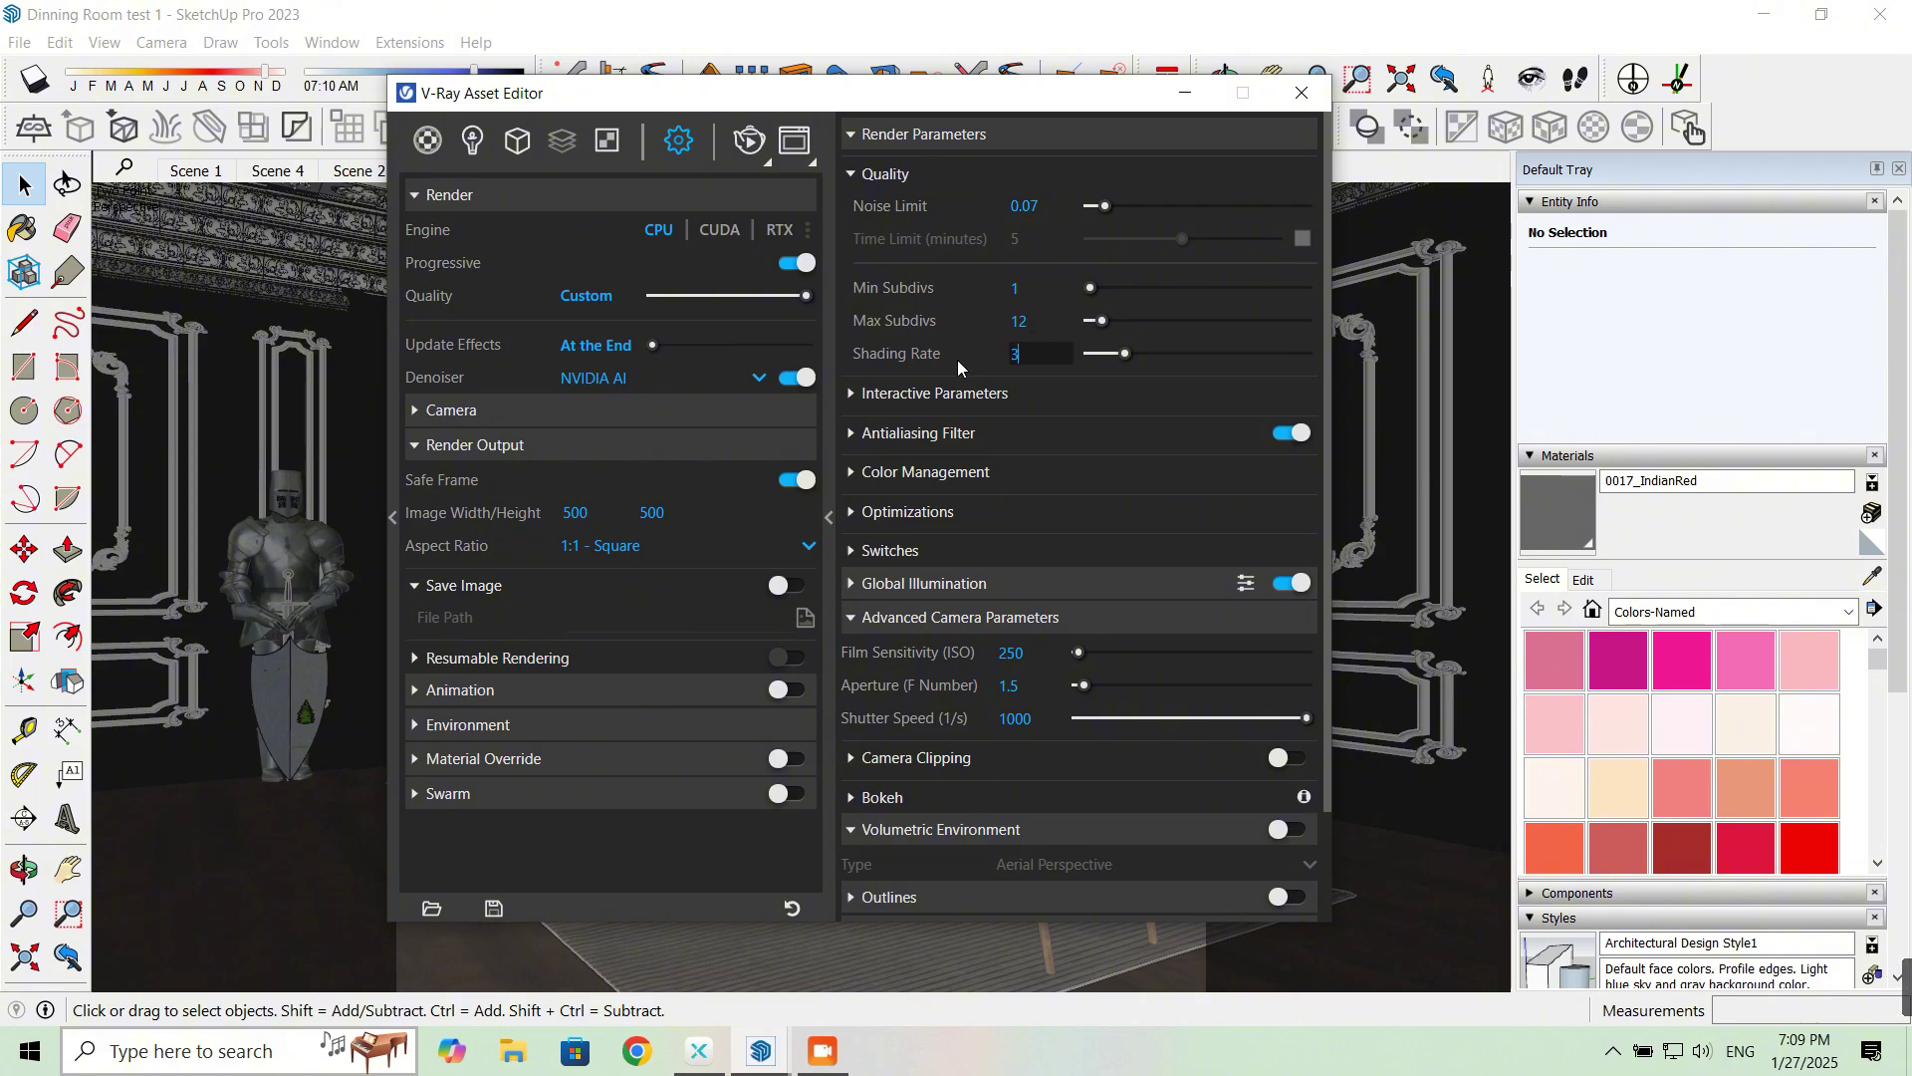
{"action": "key", "text": "Return"}
Step: Set the antialiasing filter type to Triangle and expand the interactive parameters
{"action": "left_click", "coordinate": [1007, 432]}
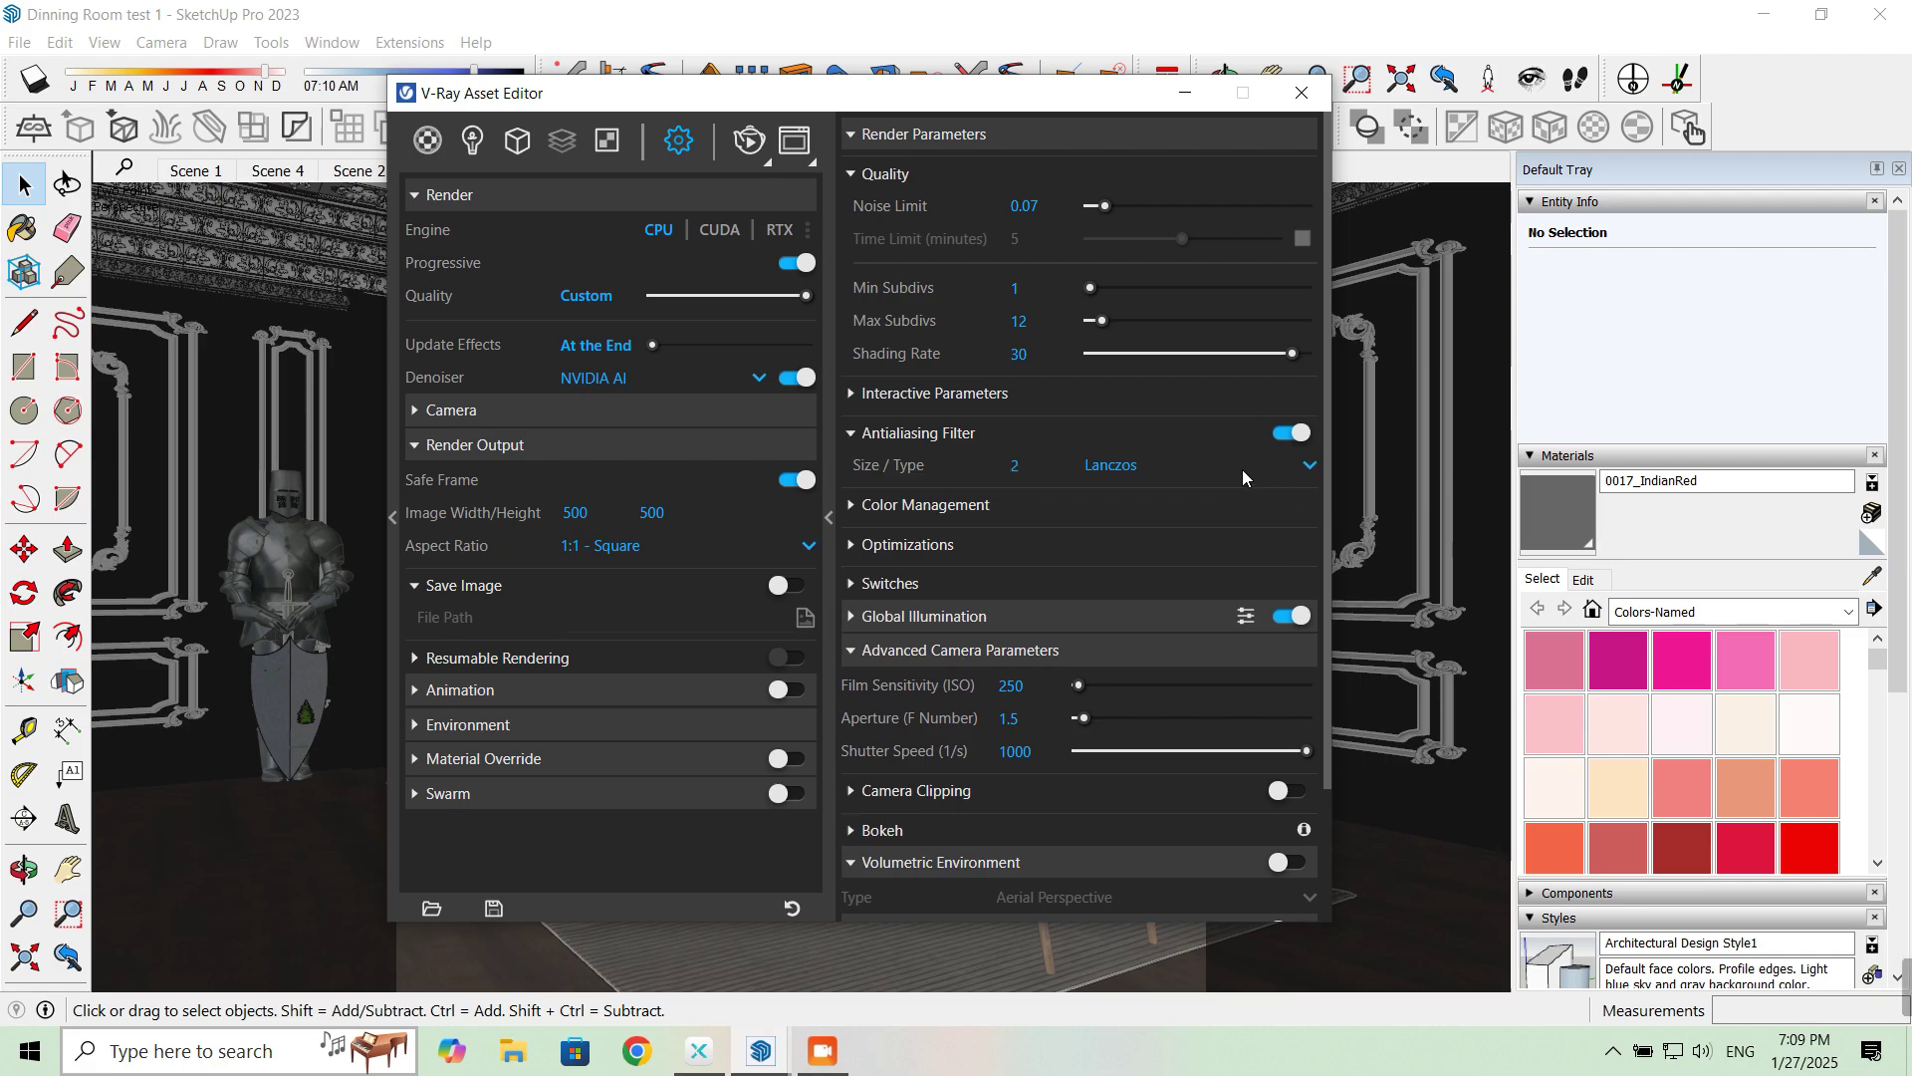
{"action": "left_click", "coordinate": [1241, 465]}
{"action": "left_click", "coordinate": [1133, 598]}
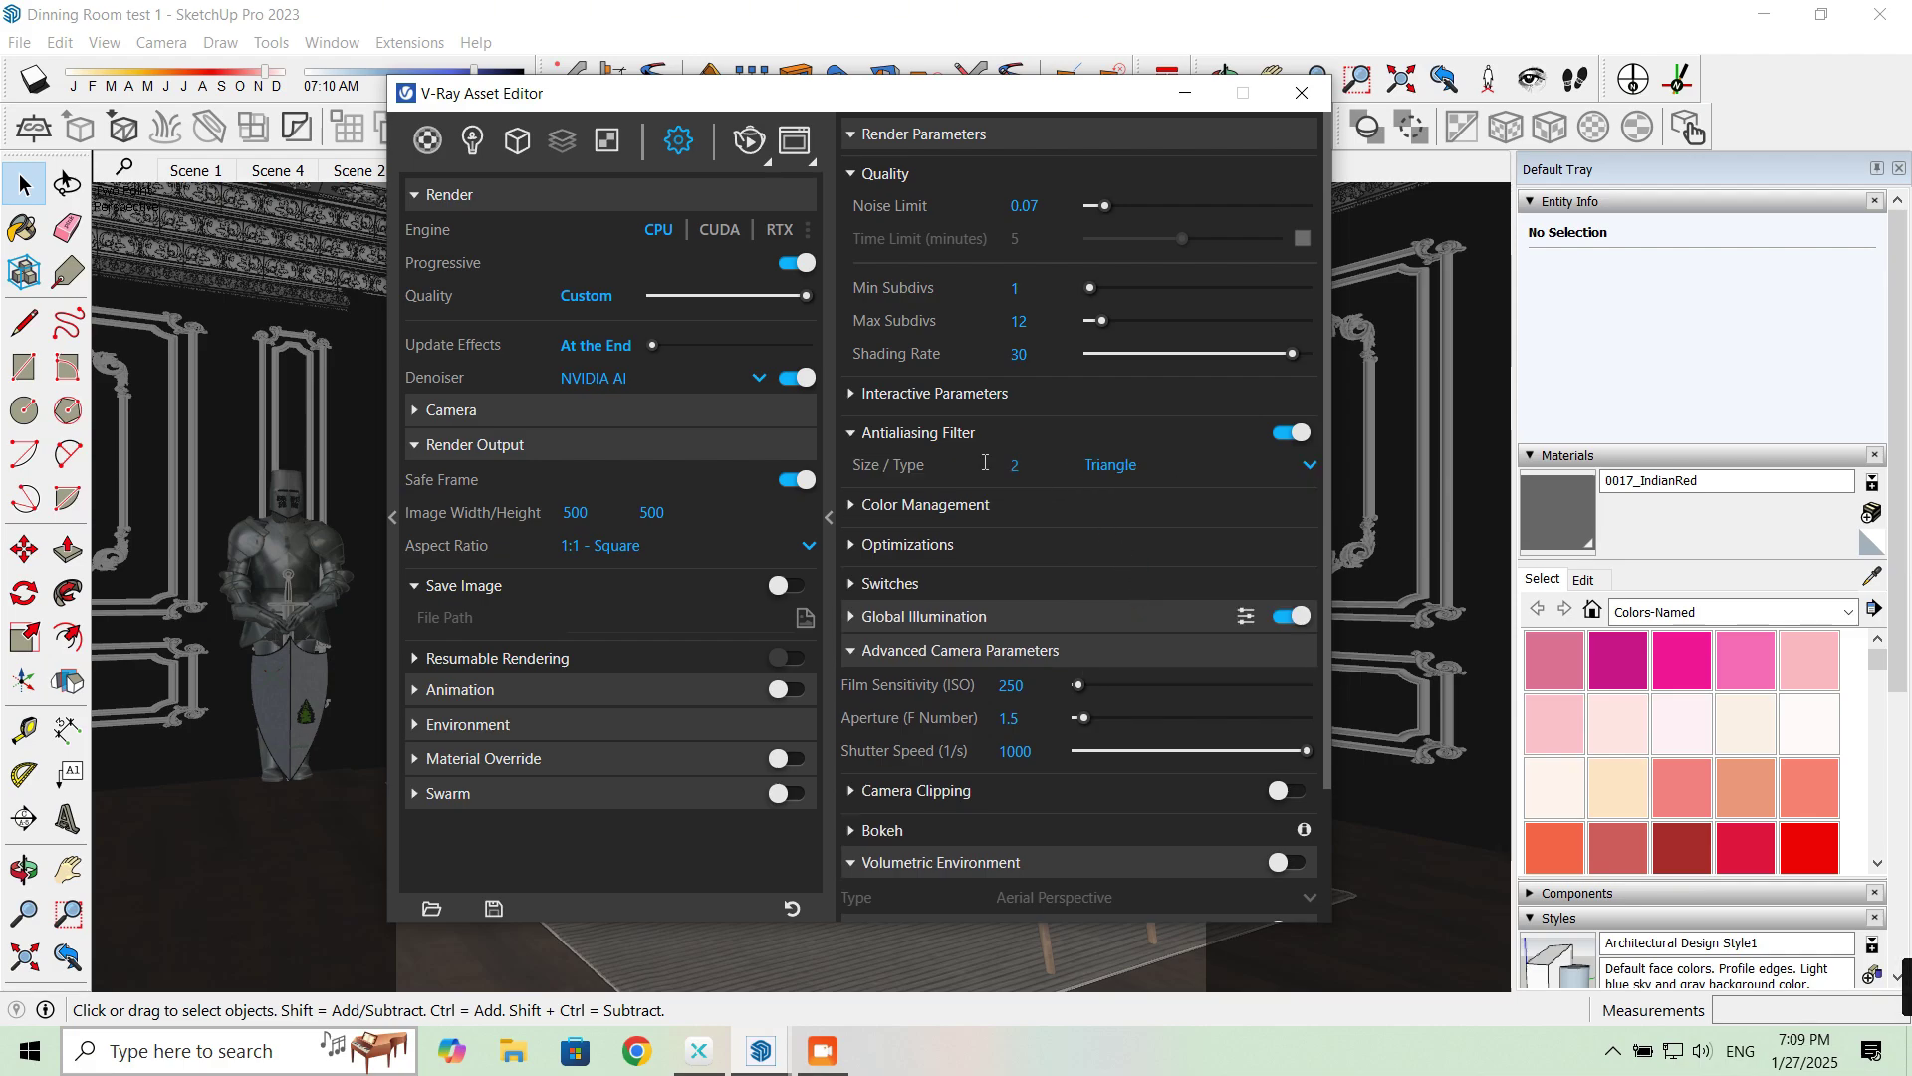
{"action": "left_click", "coordinate": [902, 431]}
{"action": "left_click", "coordinate": [907, 398]}
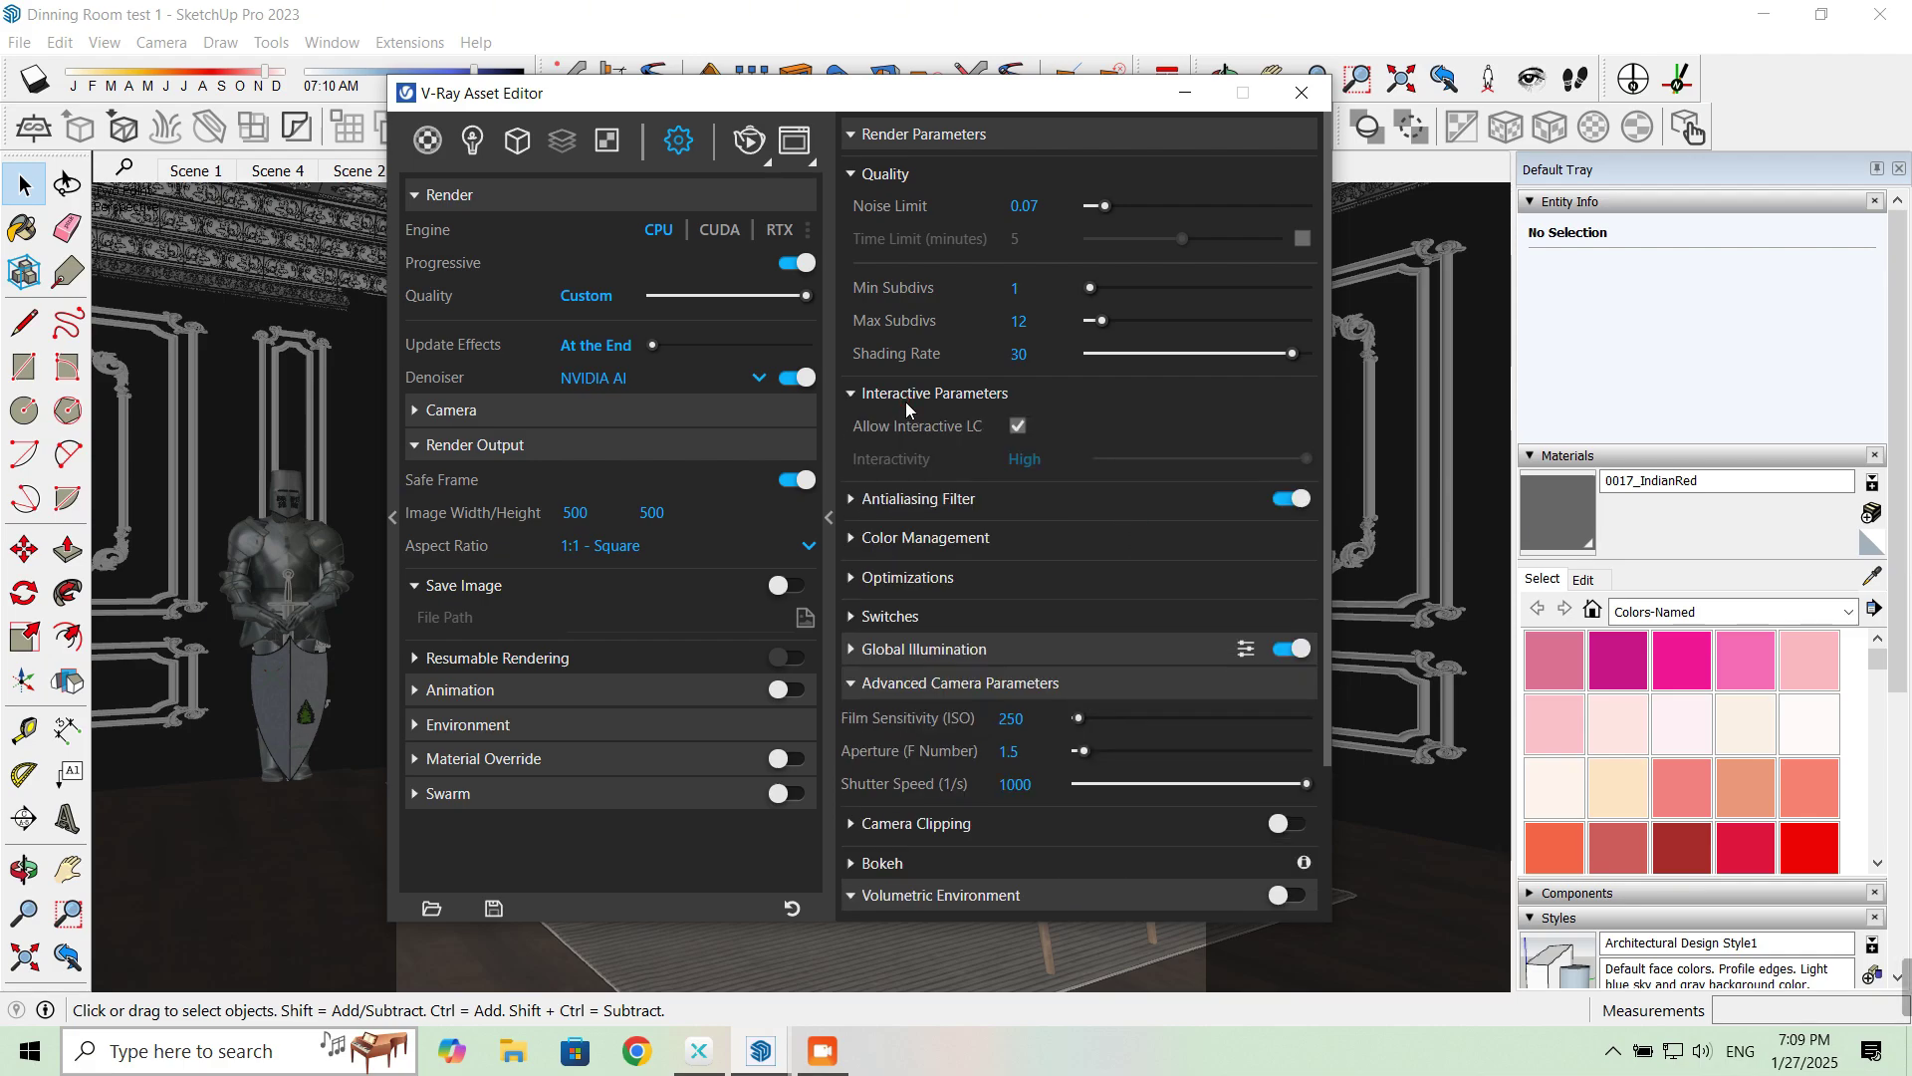
Step: Collapse the interactive and advanced camera parameters, leaving the volumetric environment off, and minimize the V-Ray Asset Editor
{"action": "left_click", "coordinate": [940, 397]}
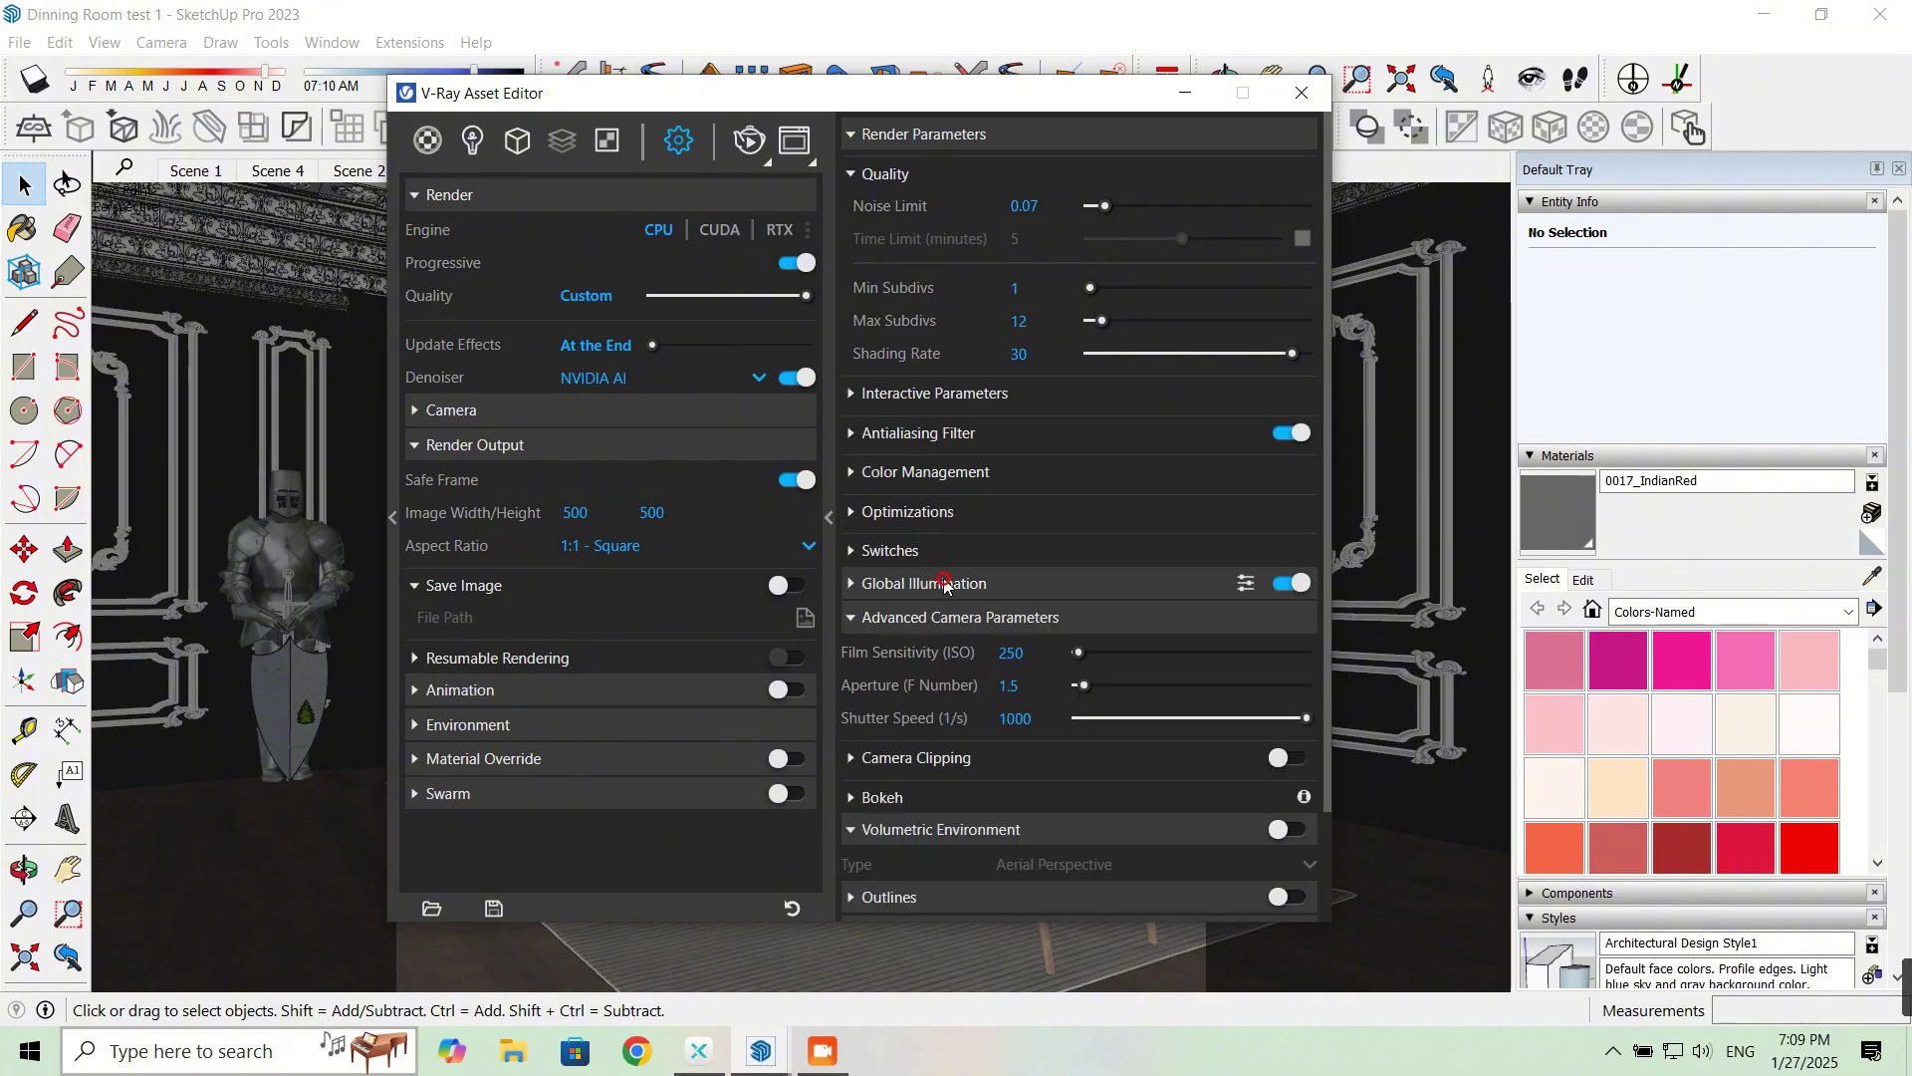
{"action": "left_click", "coordinate": [940, 619]}
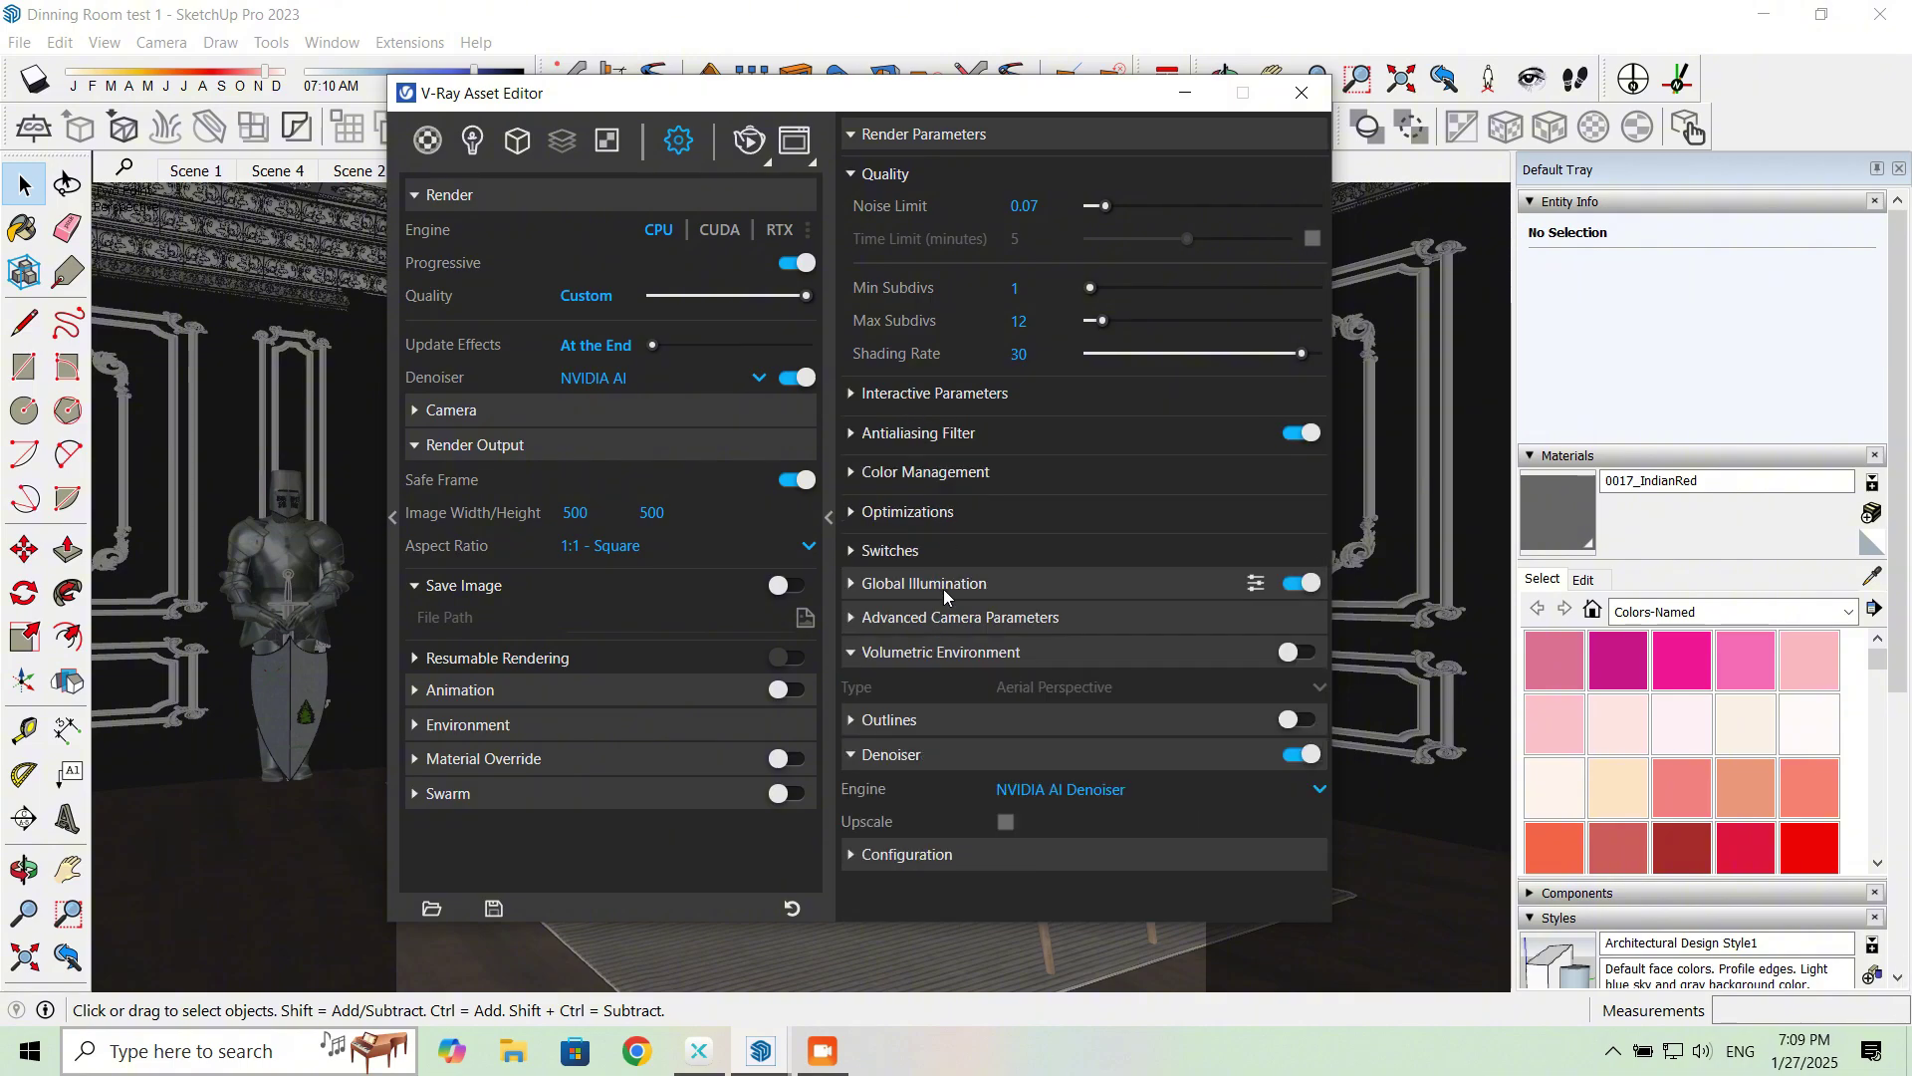
{"action": "left_click", "coordinate": [927, 654]}
{"action": "left_click", "coordinate": [936, 653]}
{"action": "left_click", "coordinate": [768, 163]}
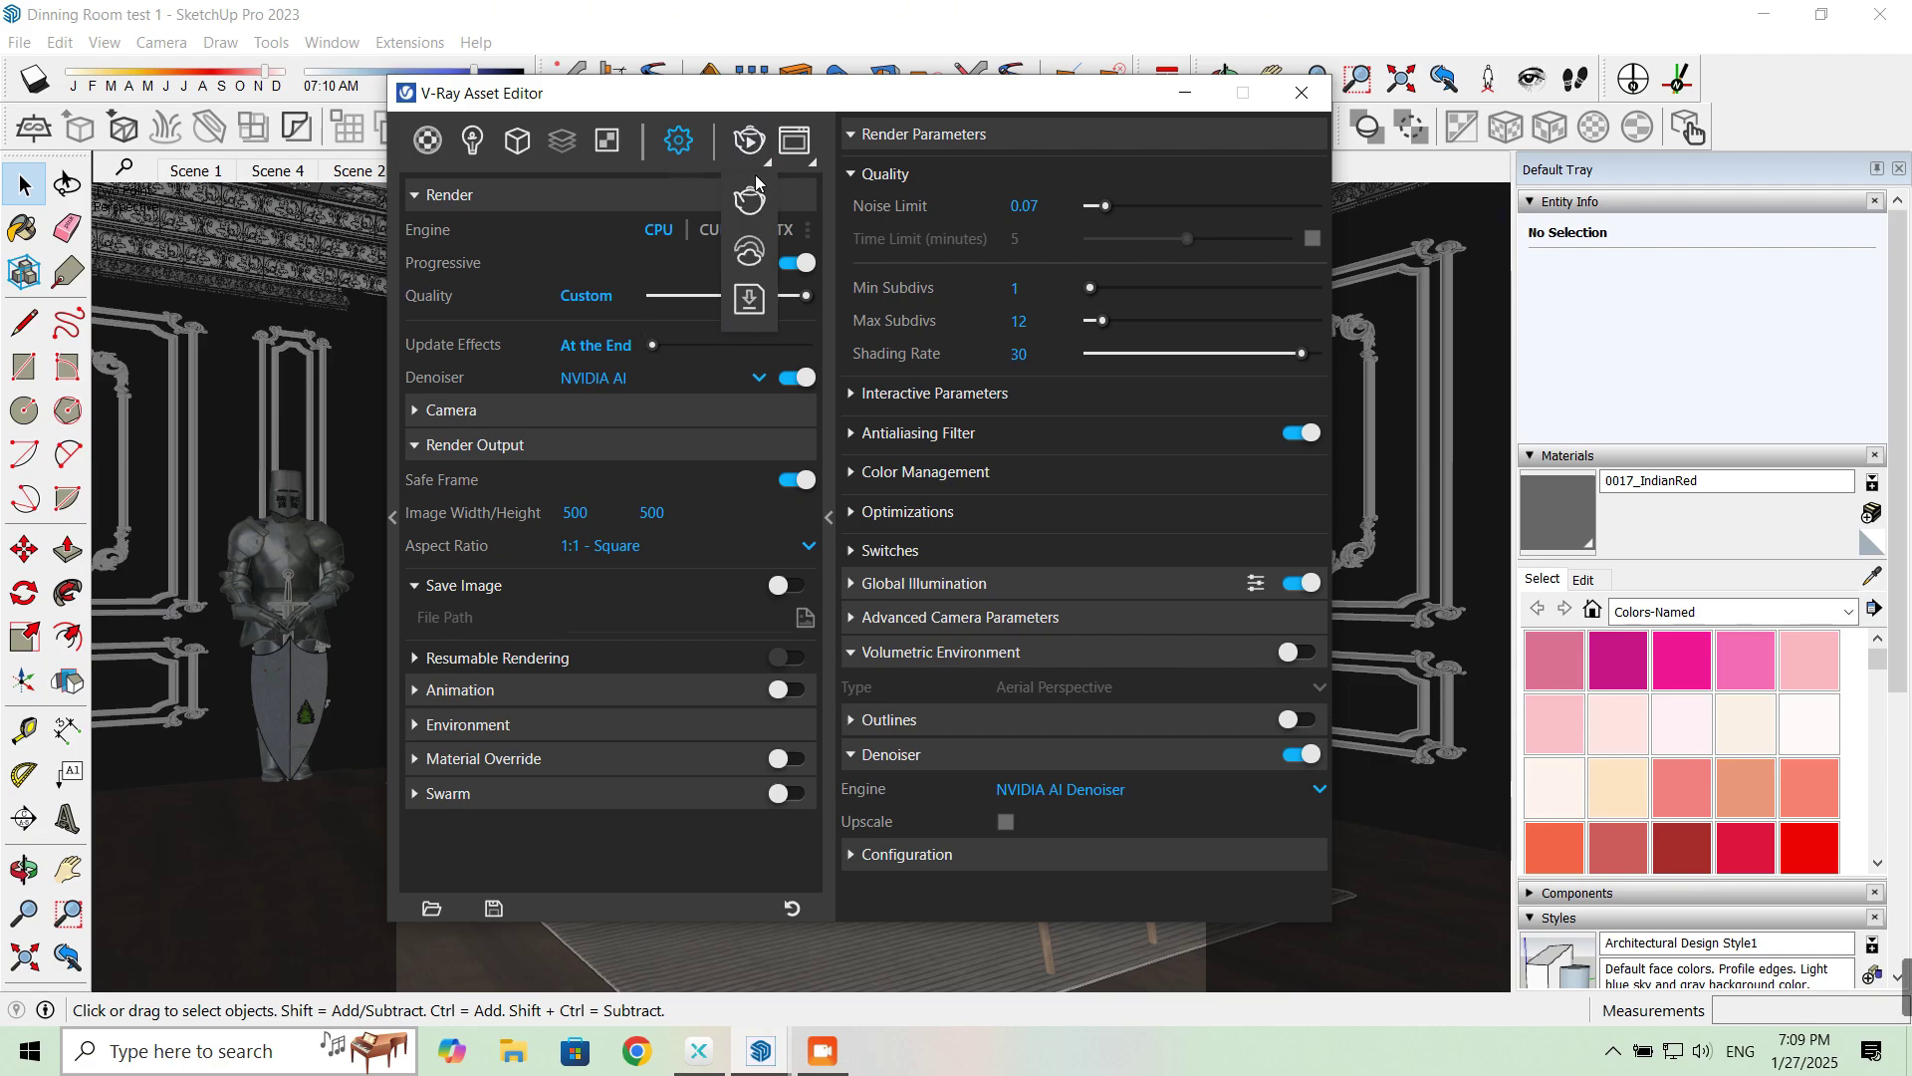
{"action": "left_click", "coordinate": [798, 143]}
{"action": "left_click", "coordinate": [1185, 93]}
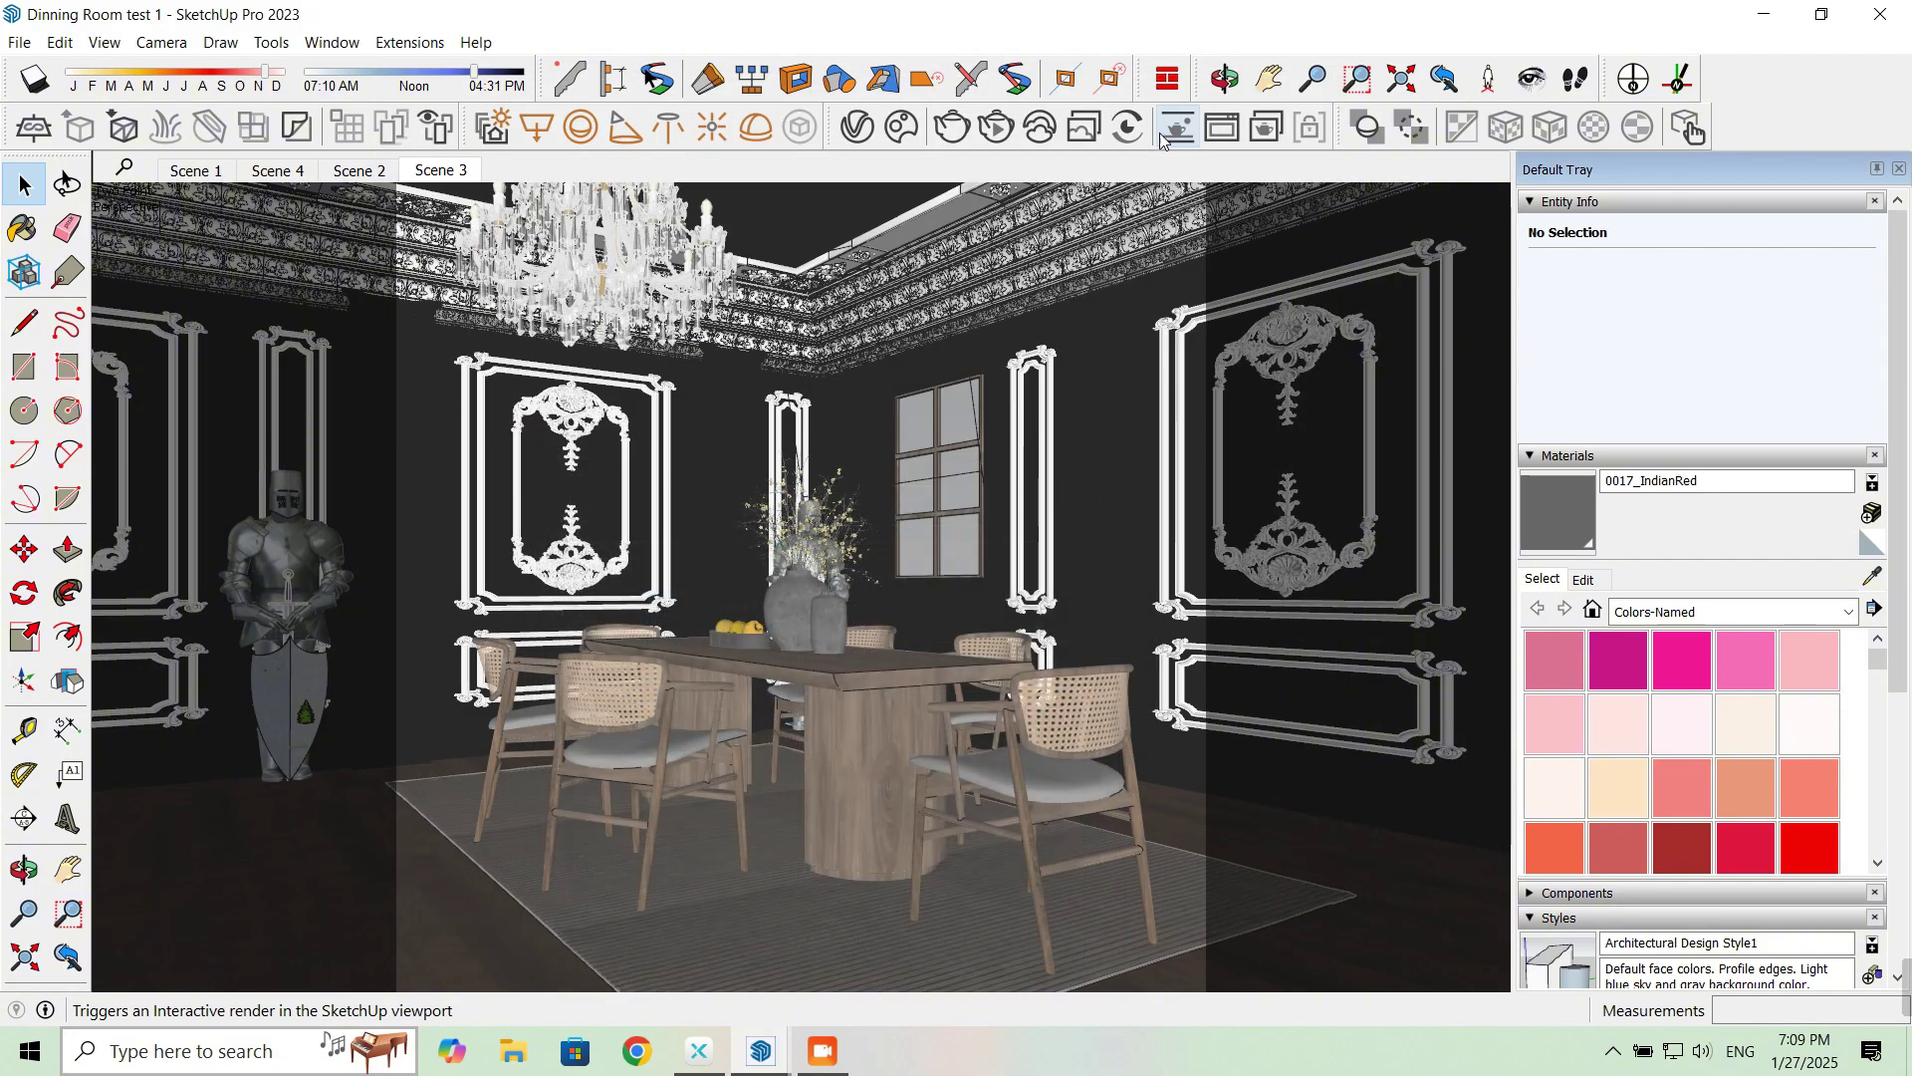
Step: Start an interactive render in the V-Ray Frame Buffer, hiding its render history and showing its layer list
{"action": "left_click", "coordinate": [1224, 129]}
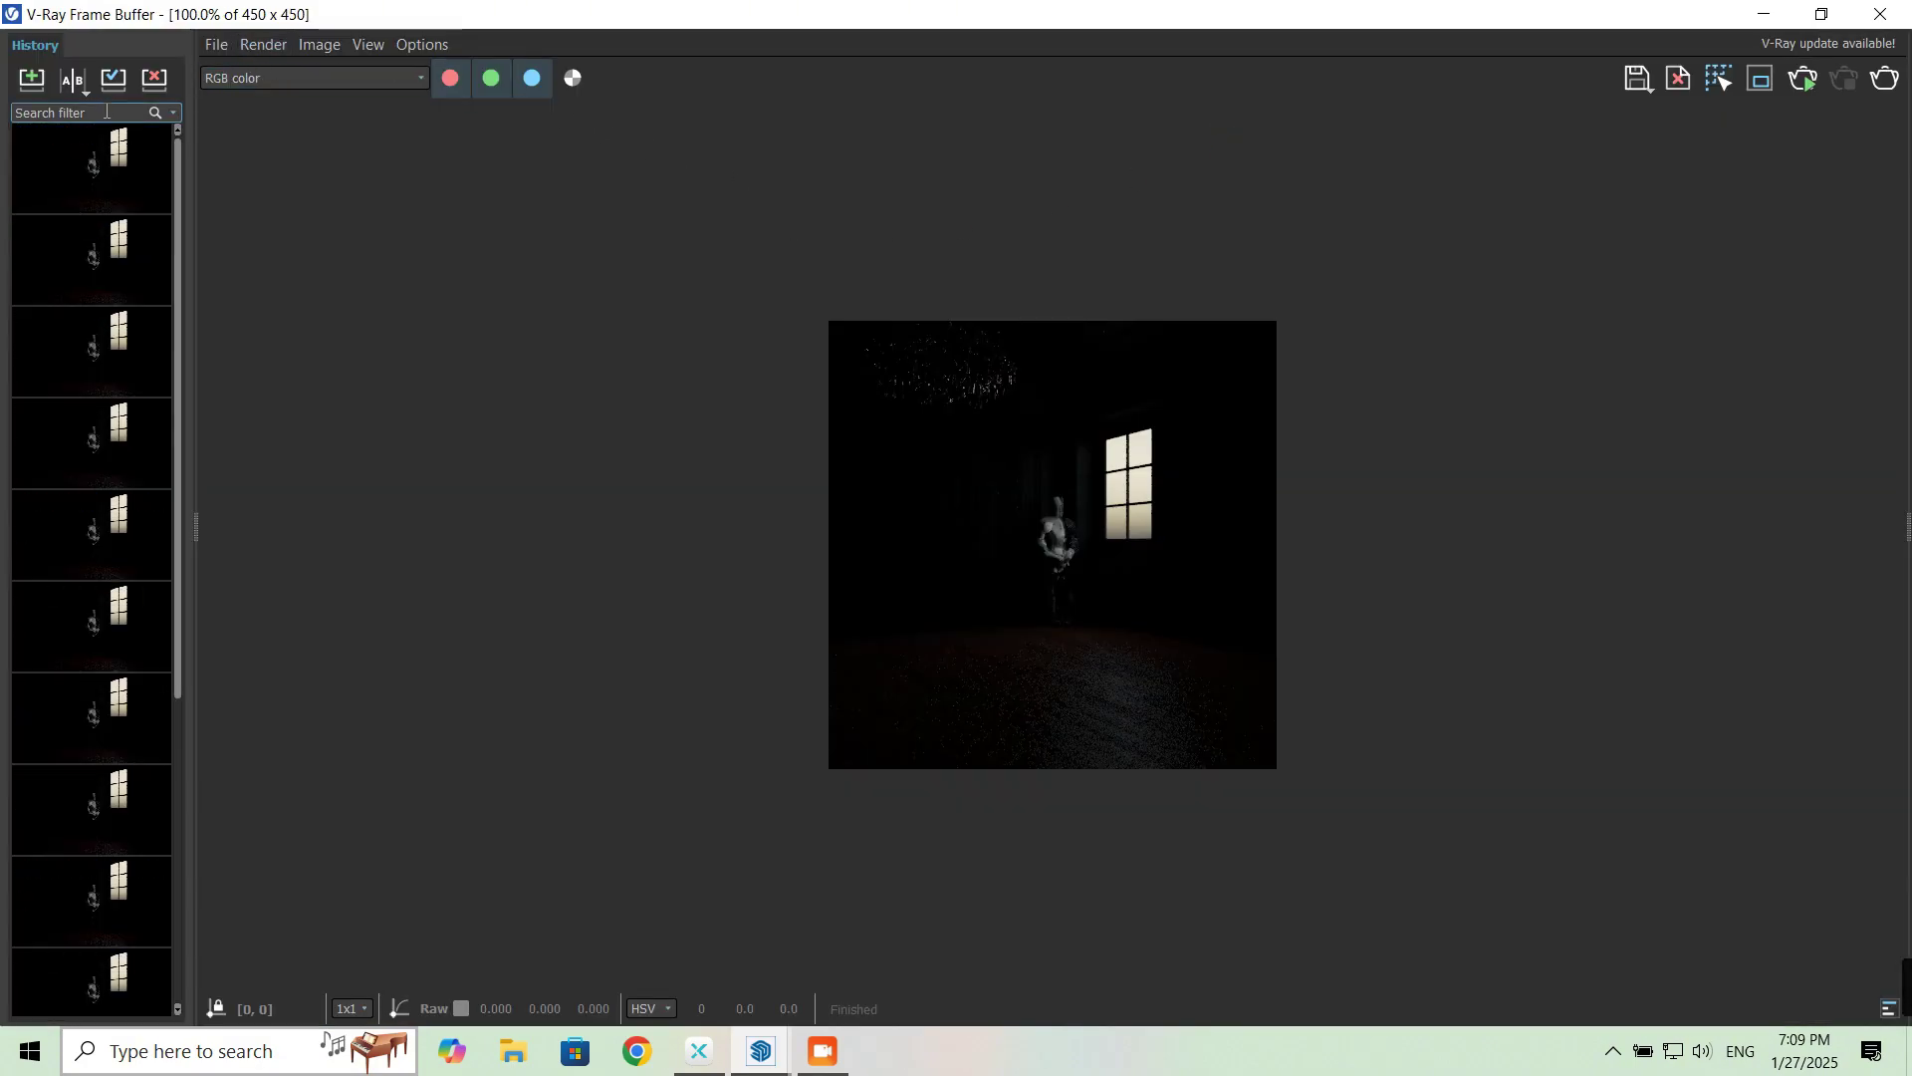
{"action": "left_click", "coordinate": [1810, 89]}
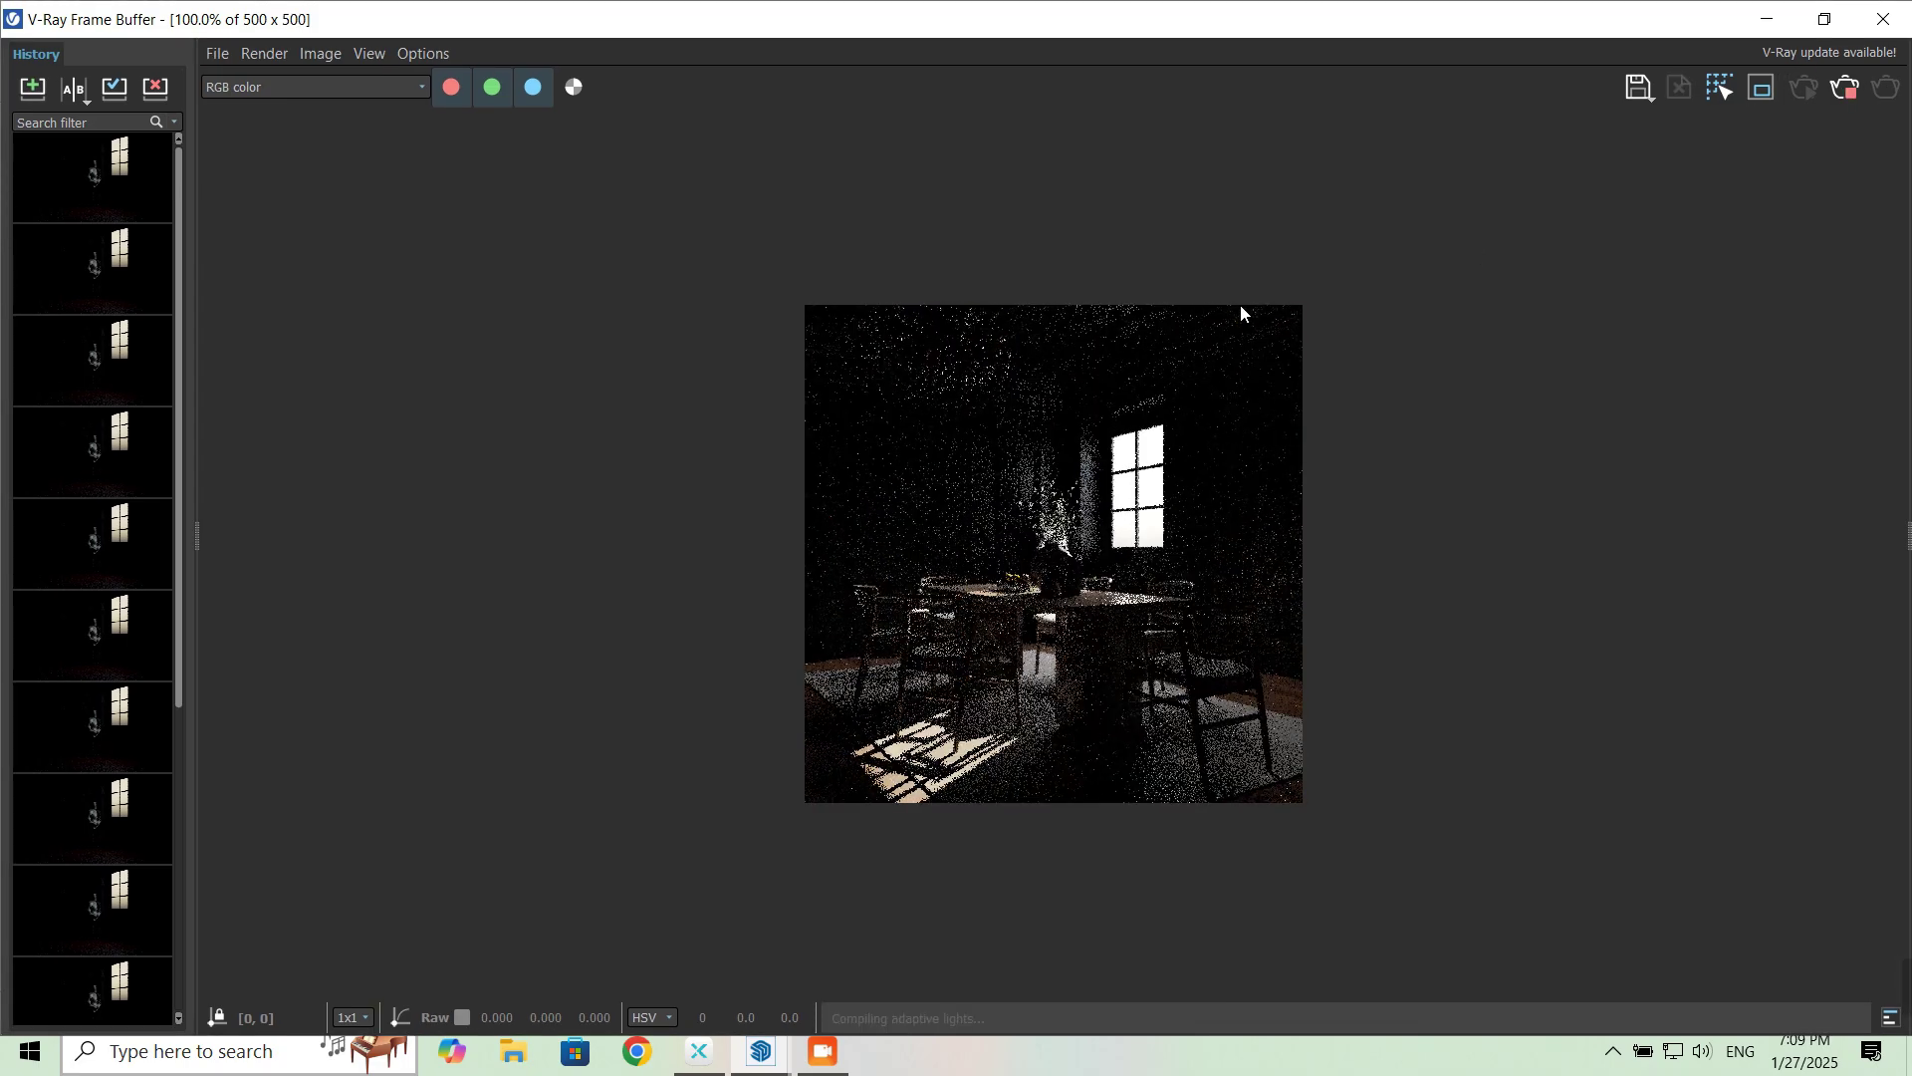
{"action": "scroll", "coordinate": [1239, 333], "scroll_direction": "up", "scroll_amount": 1}
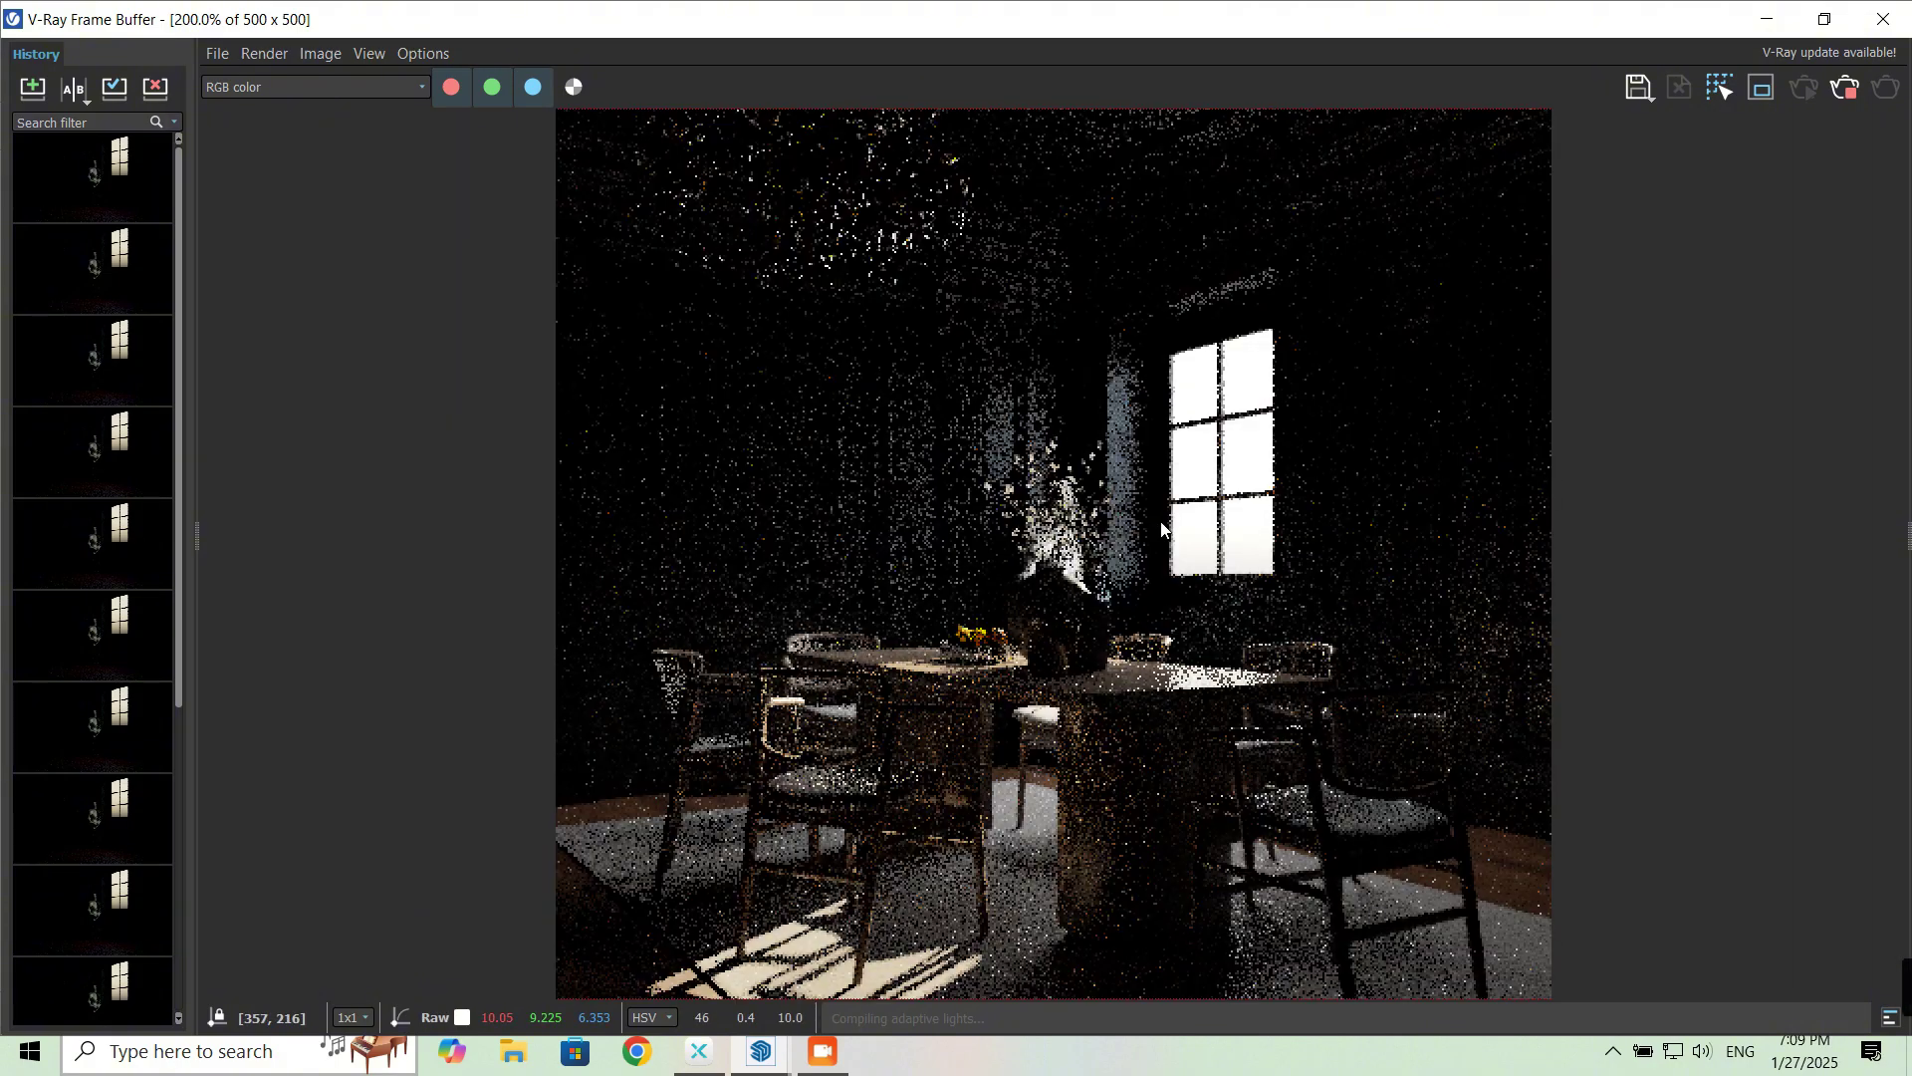
{"action": "left_click", "coordinate": [195, 548]}
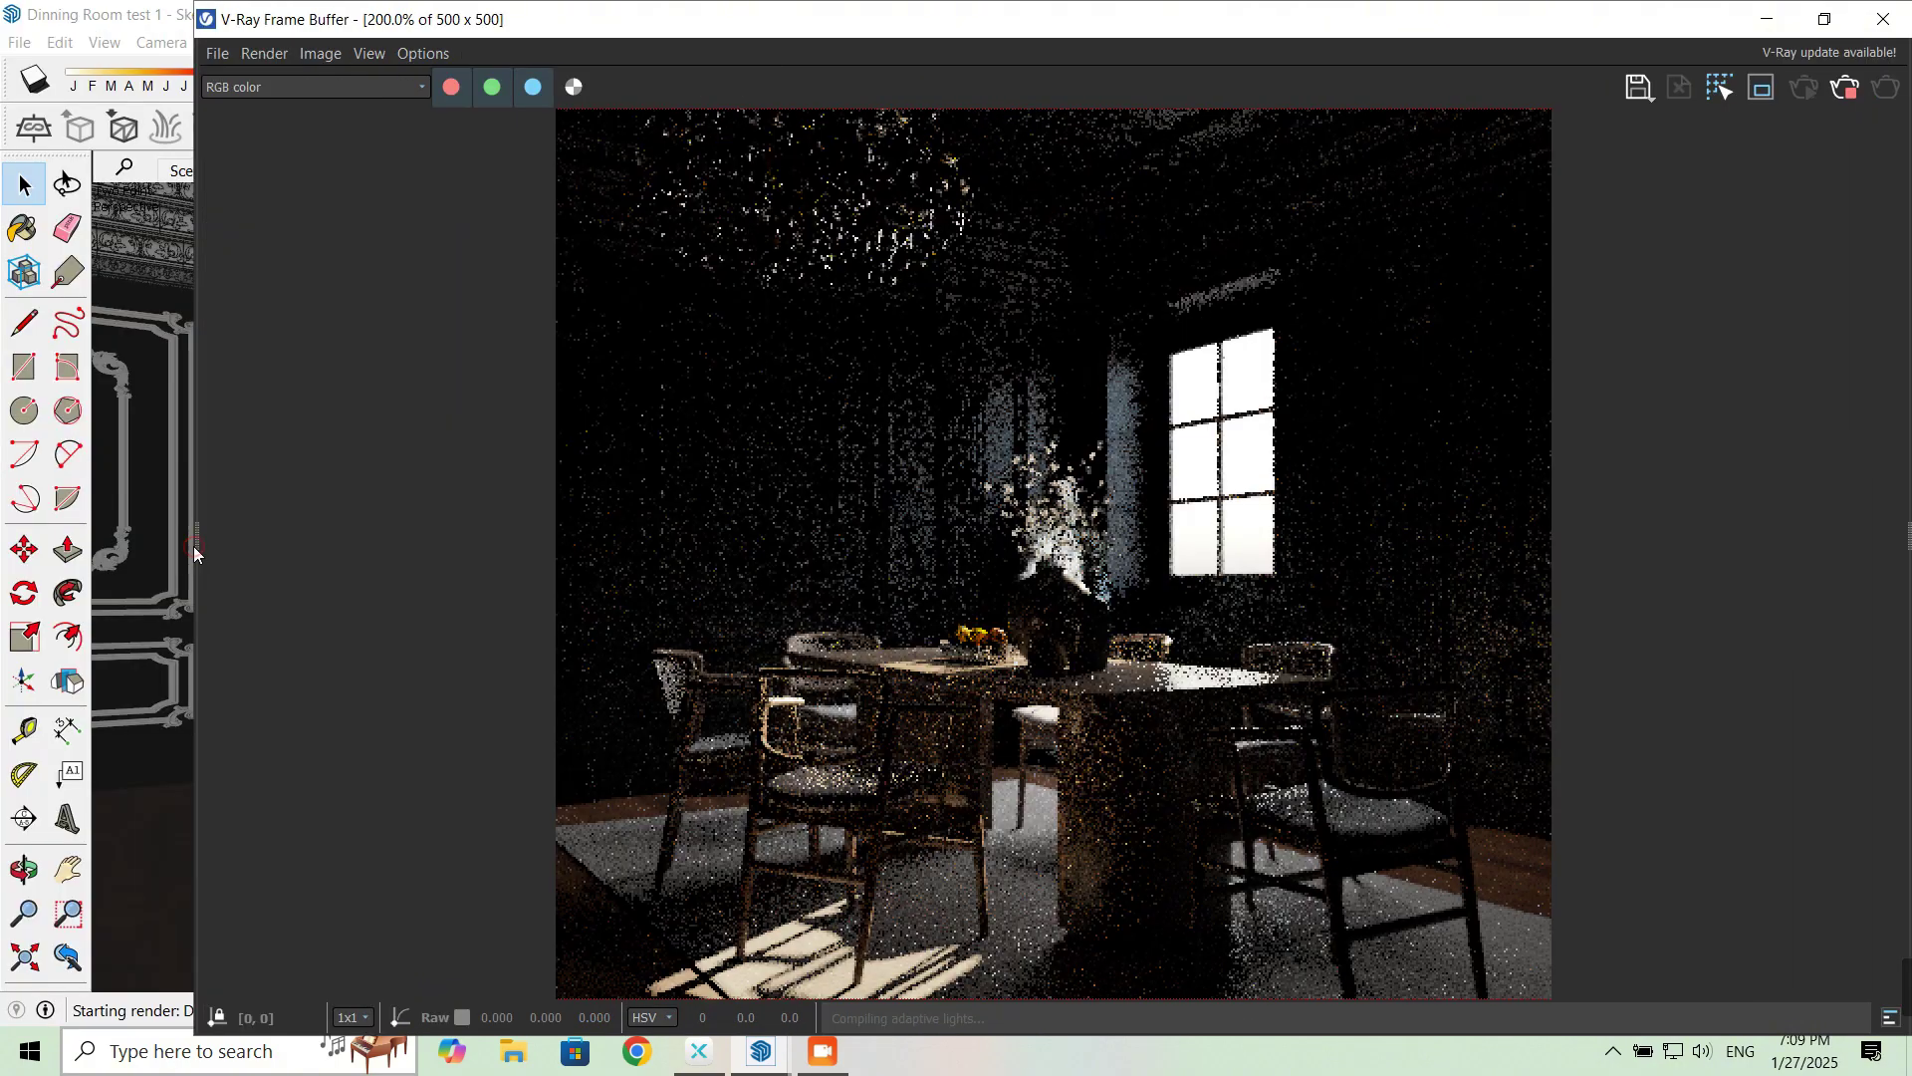
{"action": "left_click", "coordinate": [1904, 535]}
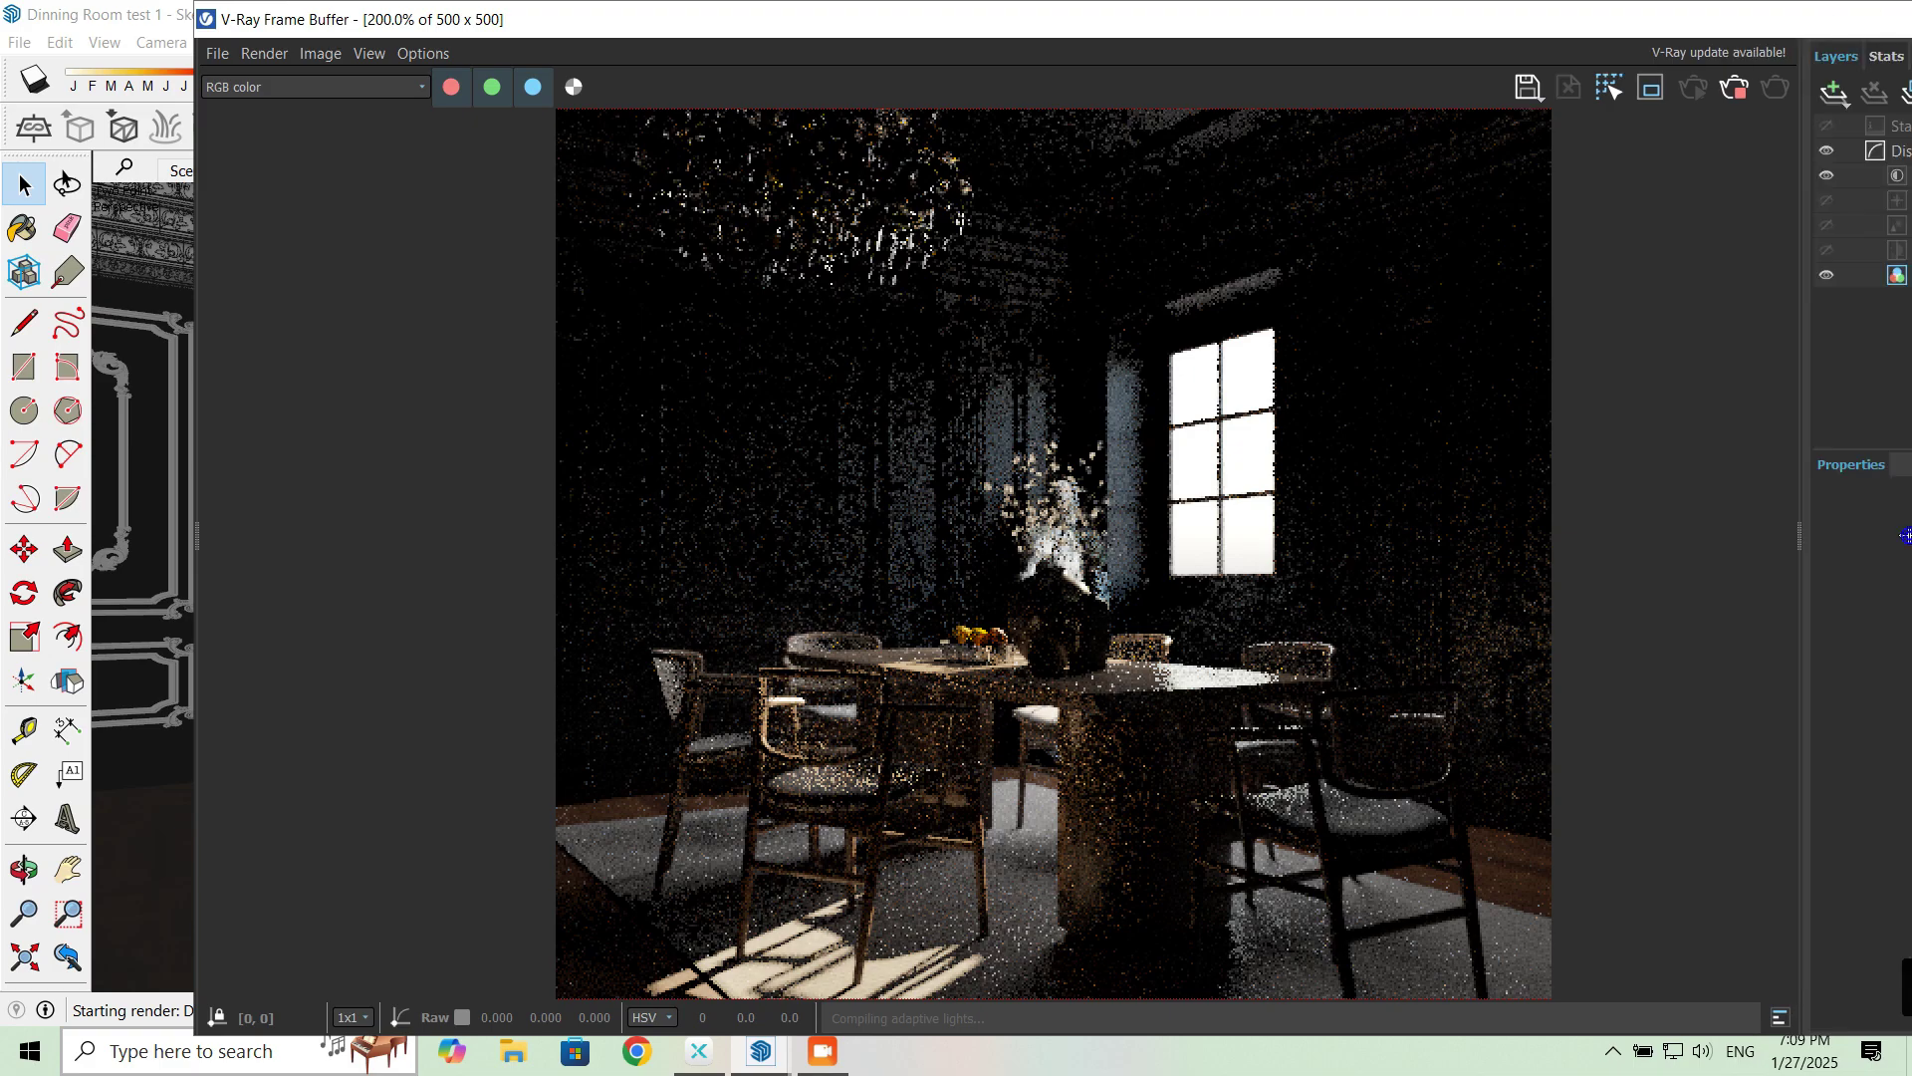
Step: Restore the frame buffer to a smaller window, then resize and reposition it so the whole render fits at 100%
{"action": "mouse_move", "coordinate": [1464, 45]}
{"action": "left_mouse_down"}
{"action": "mouse_move", "coordinate": [1464, 20]}
{"action": "mouse_move", "coordinate": [979, 160]}
{"action": "left_mouse_up"}
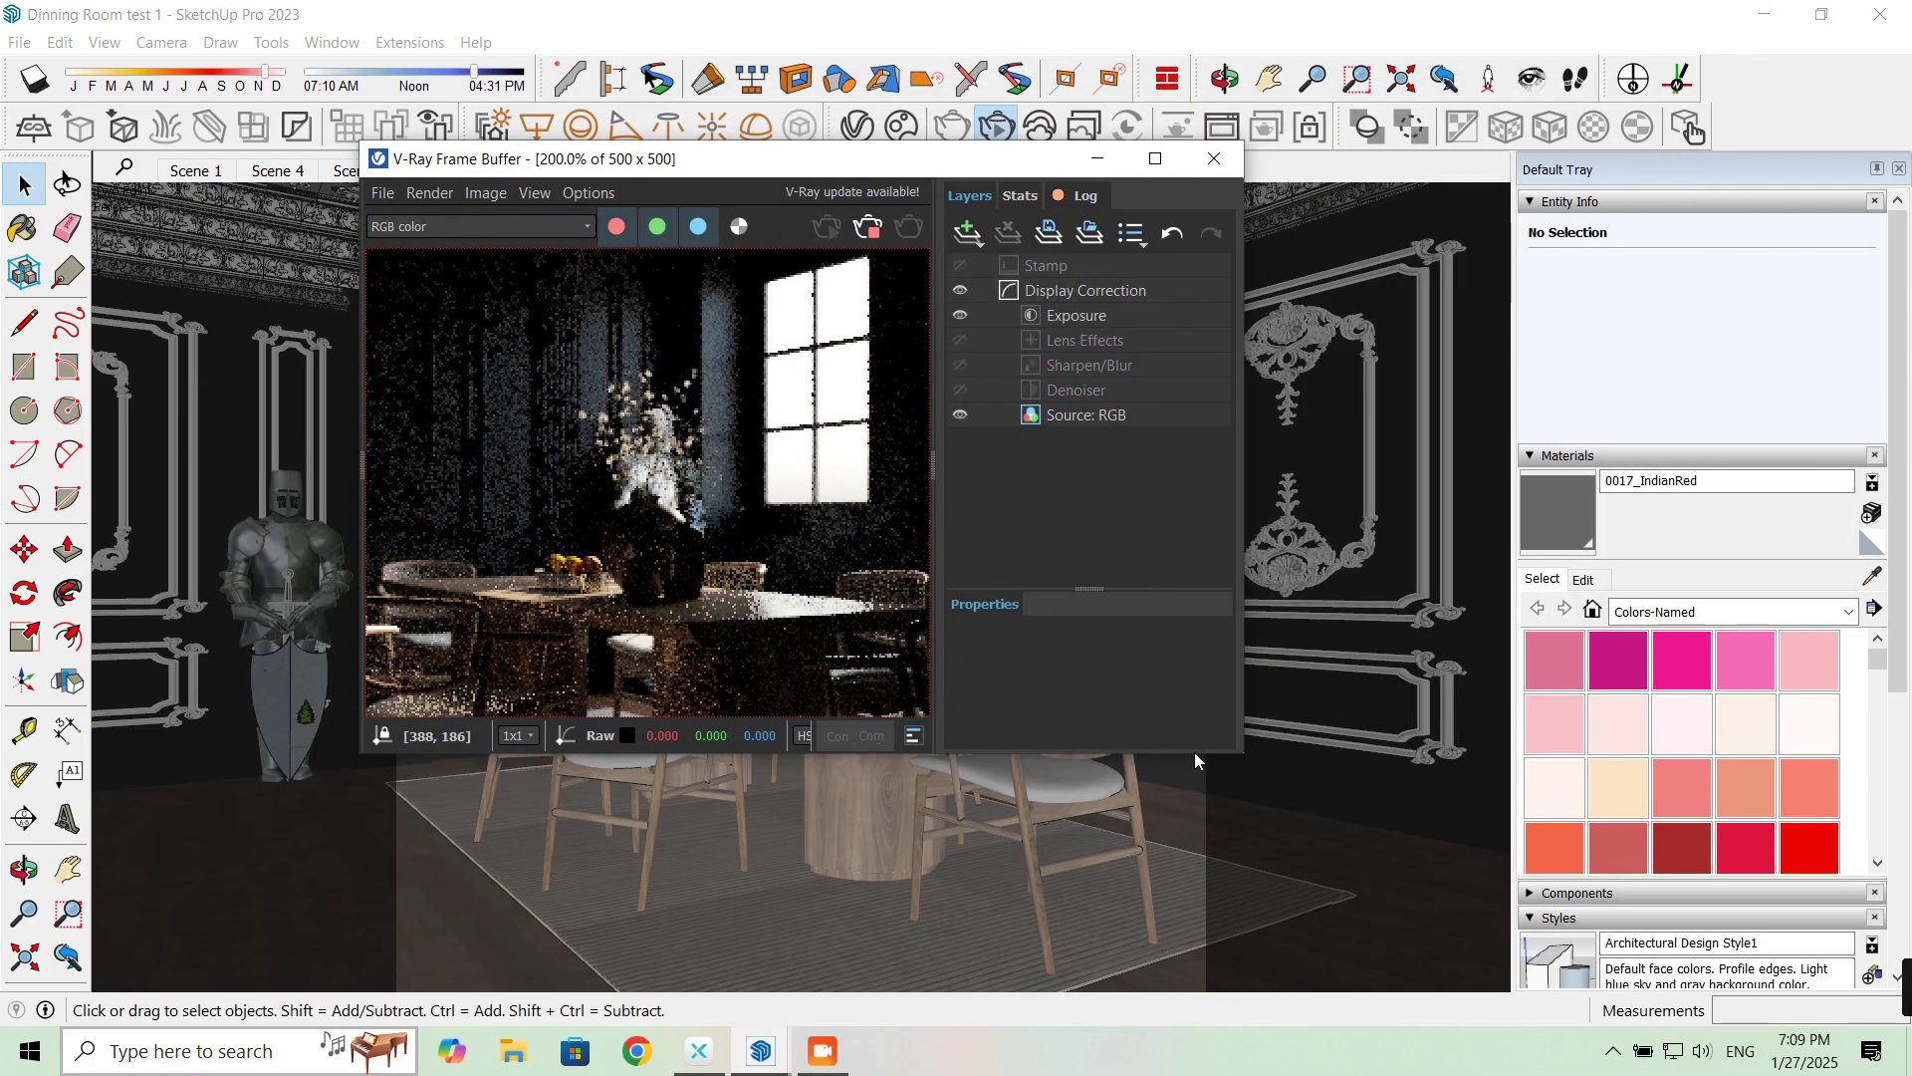
{"action": "left_click_drag", "start_coordinate": [1175, 751], "coordinate": [1210, 870]}
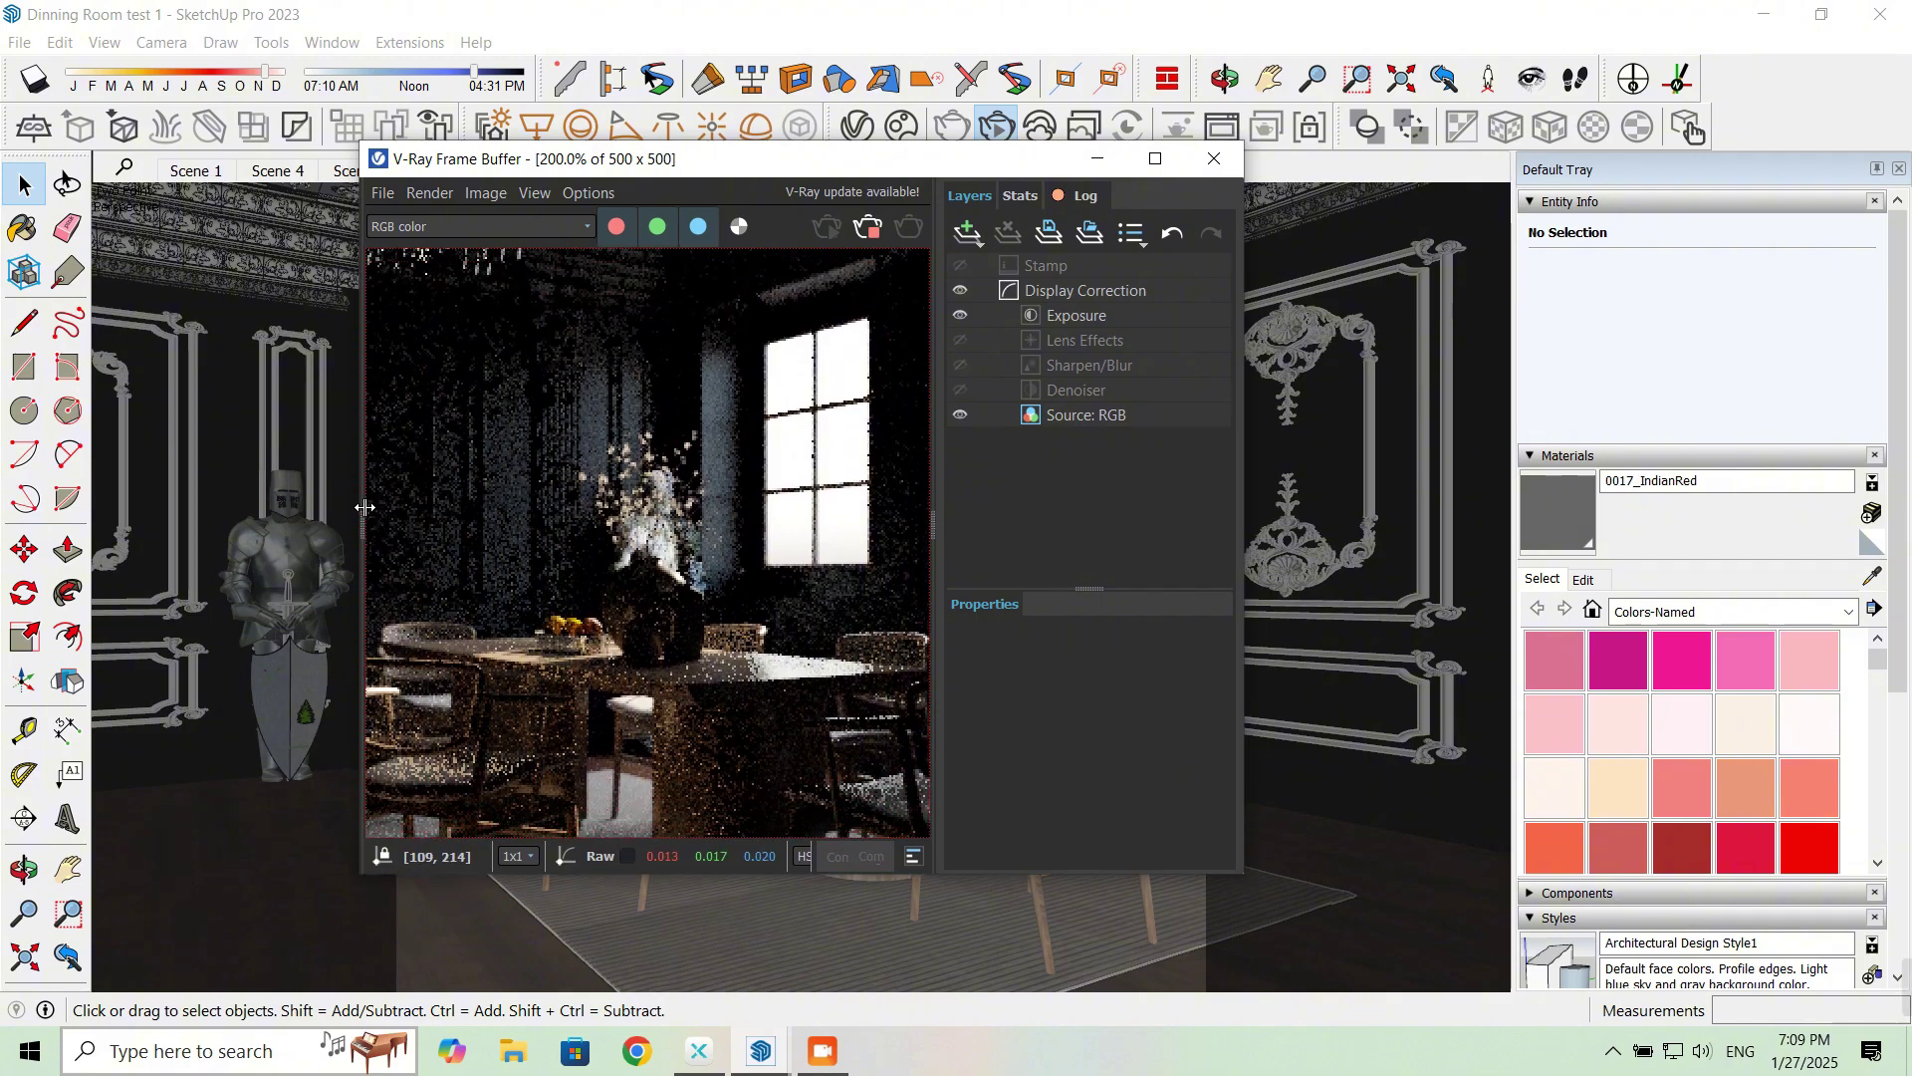
{"action": "left_click_drag", "start_coordinate": [359, 512], "coordinate": [110, 512]}
{"action": "left_click_drag", "start_coordinate": [866, 159], "coordinate": [989, 101]}
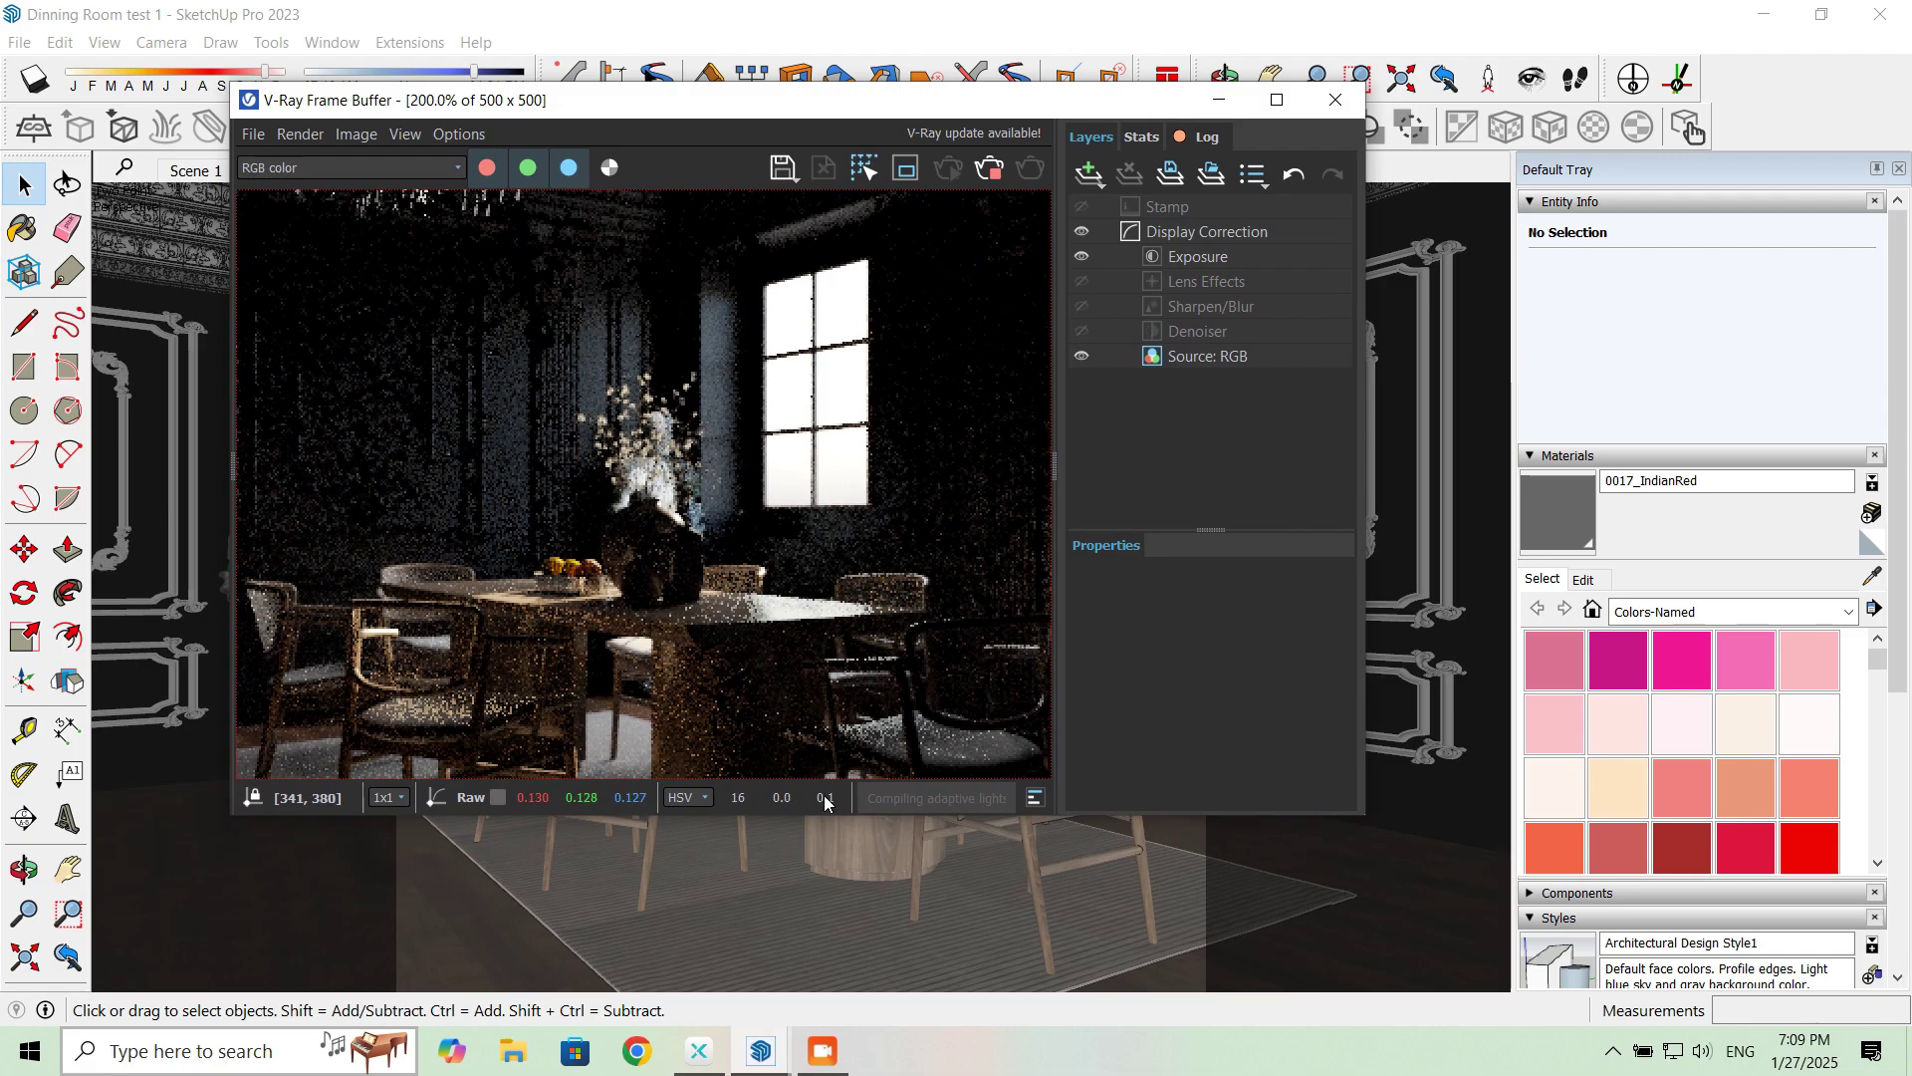
{"action": "left_click_drag", "start_coordinate": [810, 820], "coordinate": [810, 1031]}
{"action": "scroll", "coordinate": [761, 696], "scroll_direction": "down", "scroll_amount": 1}
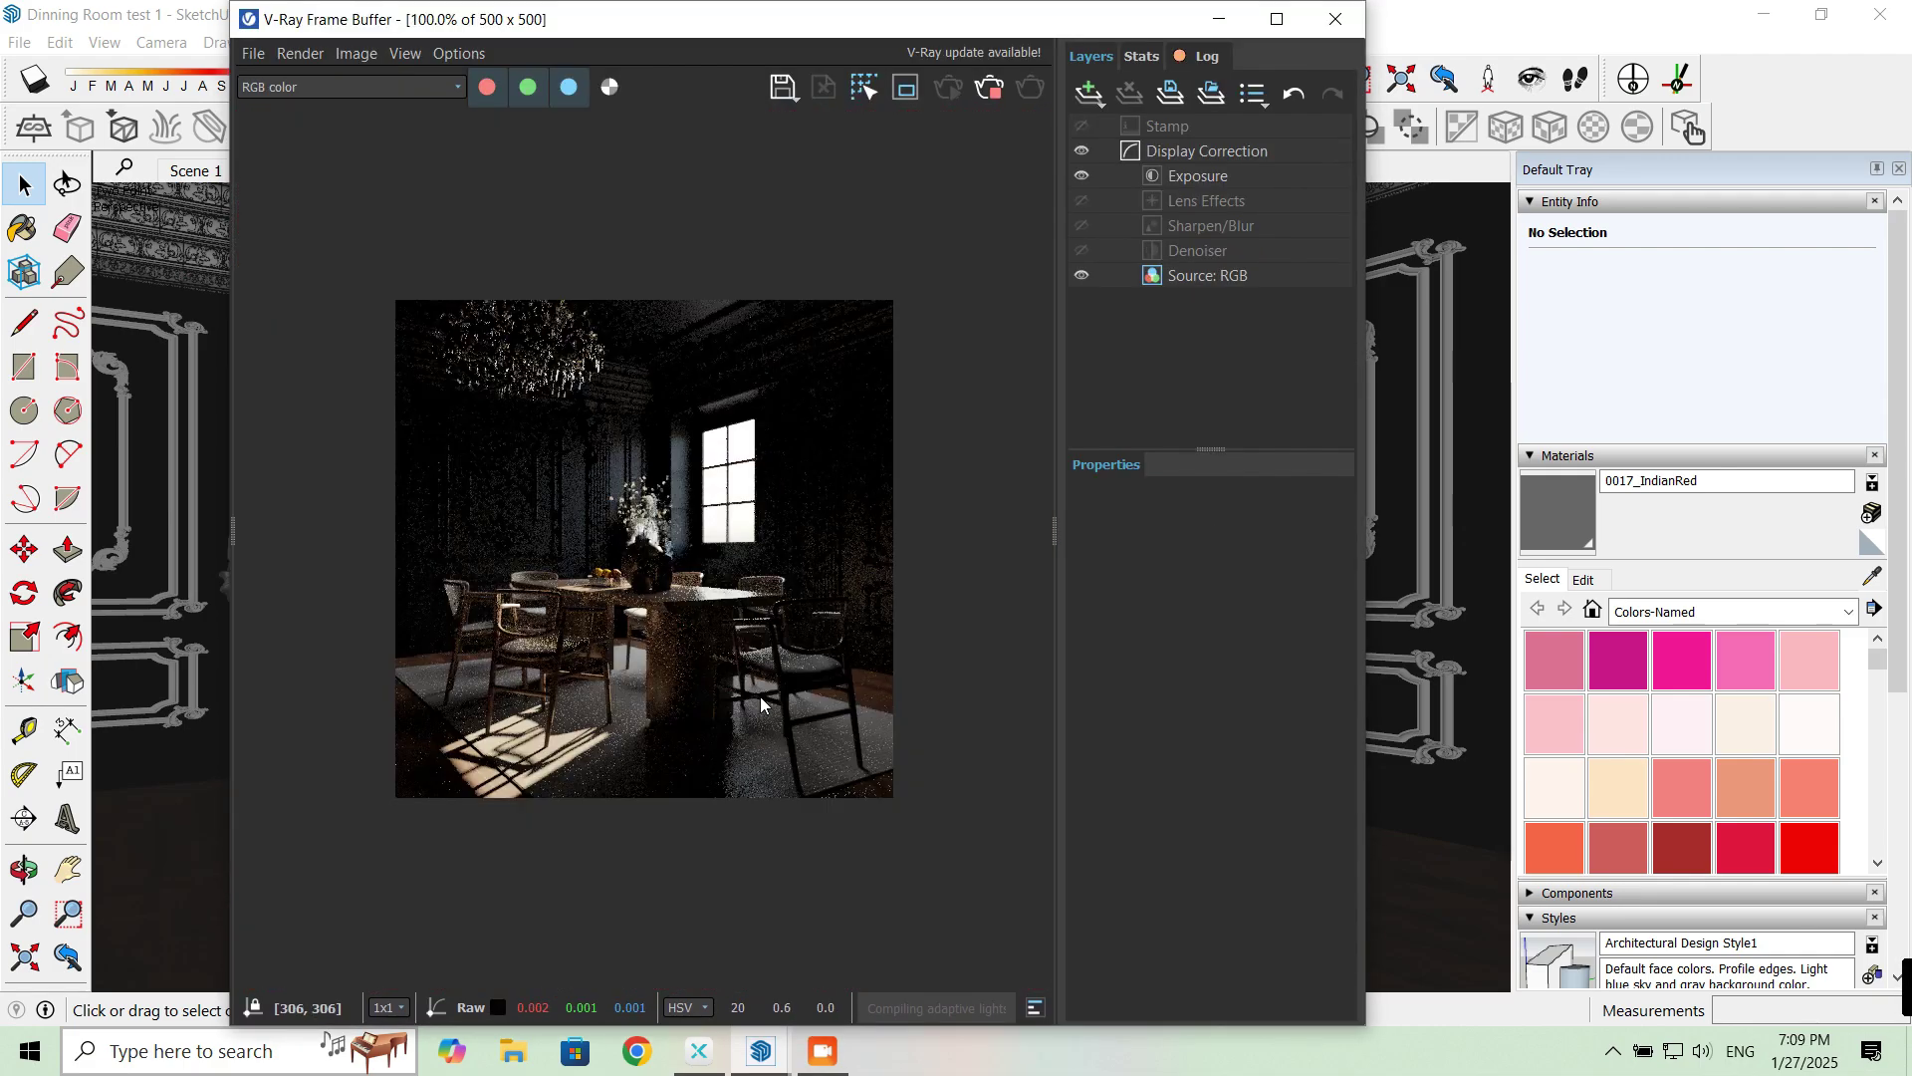
{"action": "left_click_drag", "start_coordinate": [811, 27], "coordinate": [735, 27]}
{"action": "scroll", "coordinate": [666, 647], "scroll_direction": "up", "scroll_amount": 1}
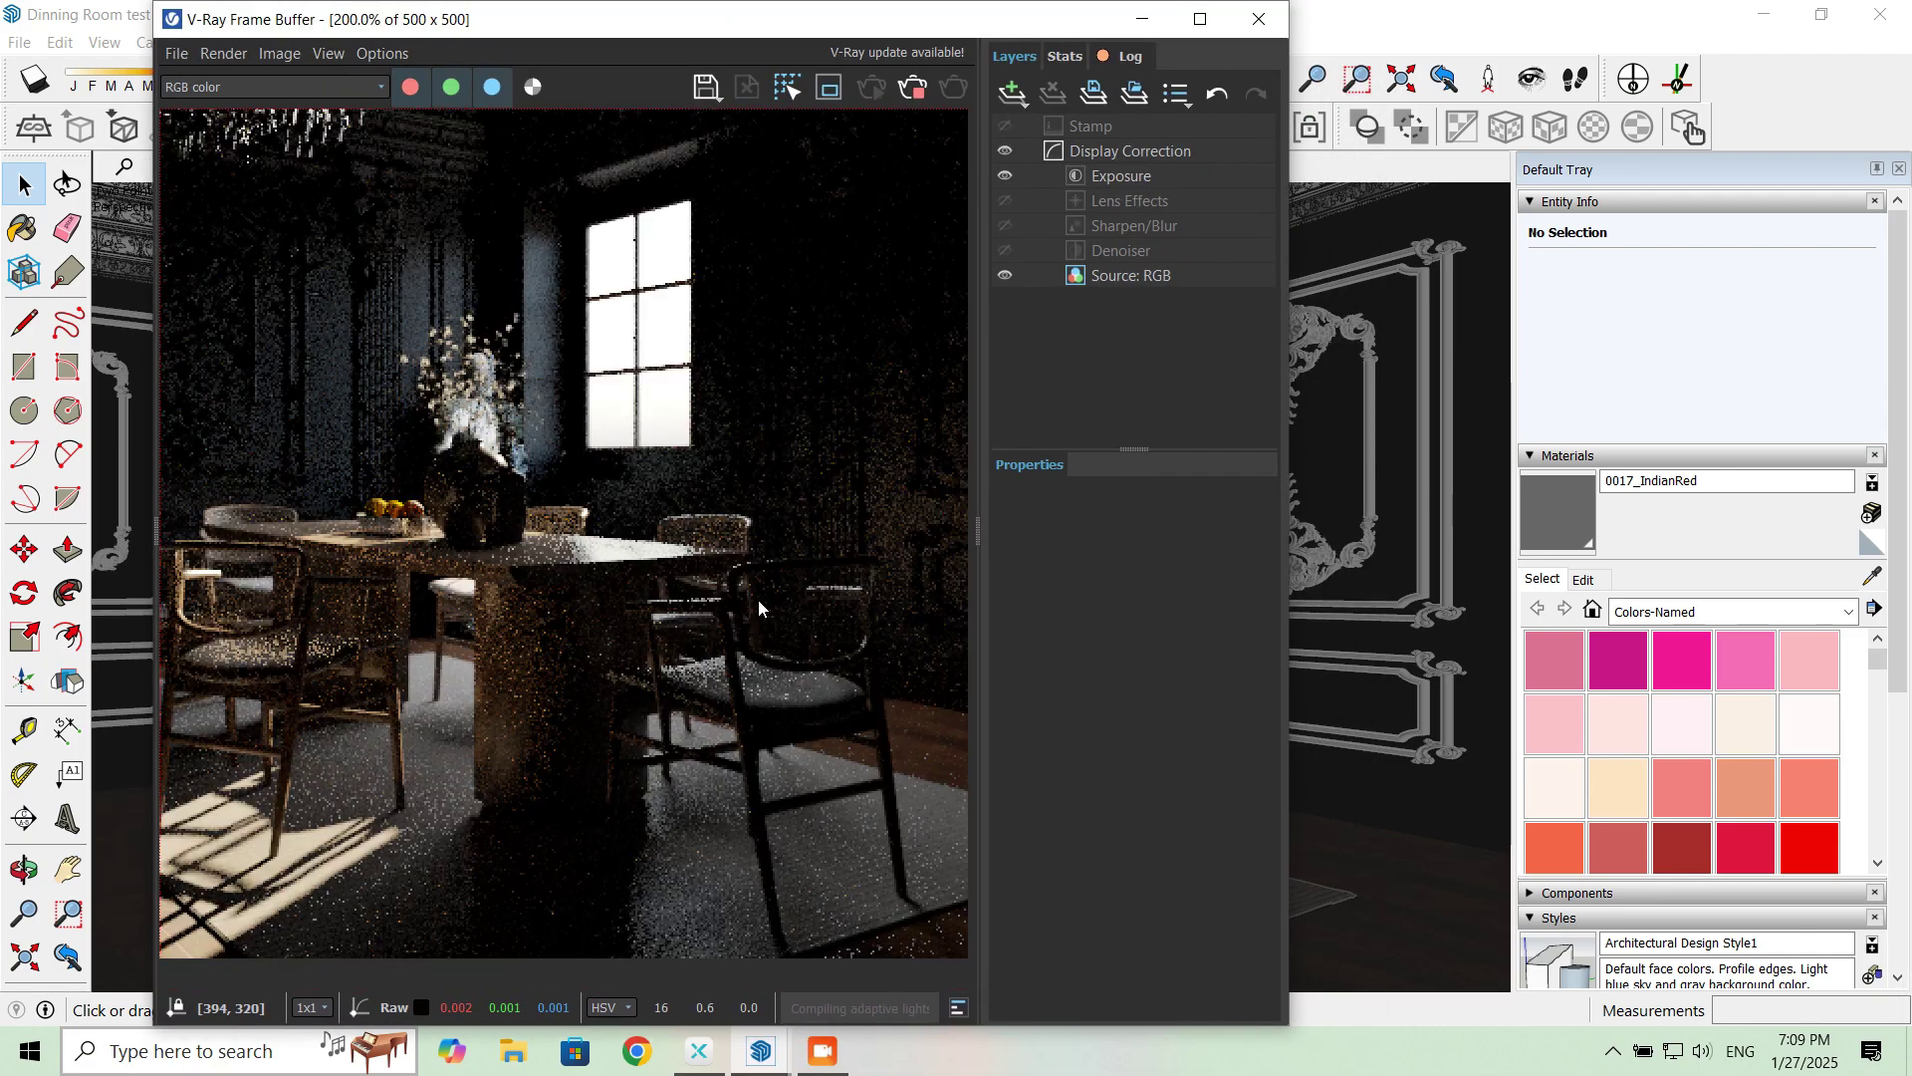
{"action": "scroll", "coordinate": [770, 545], "scroll_direction": "down", "scroll_amount": 1}
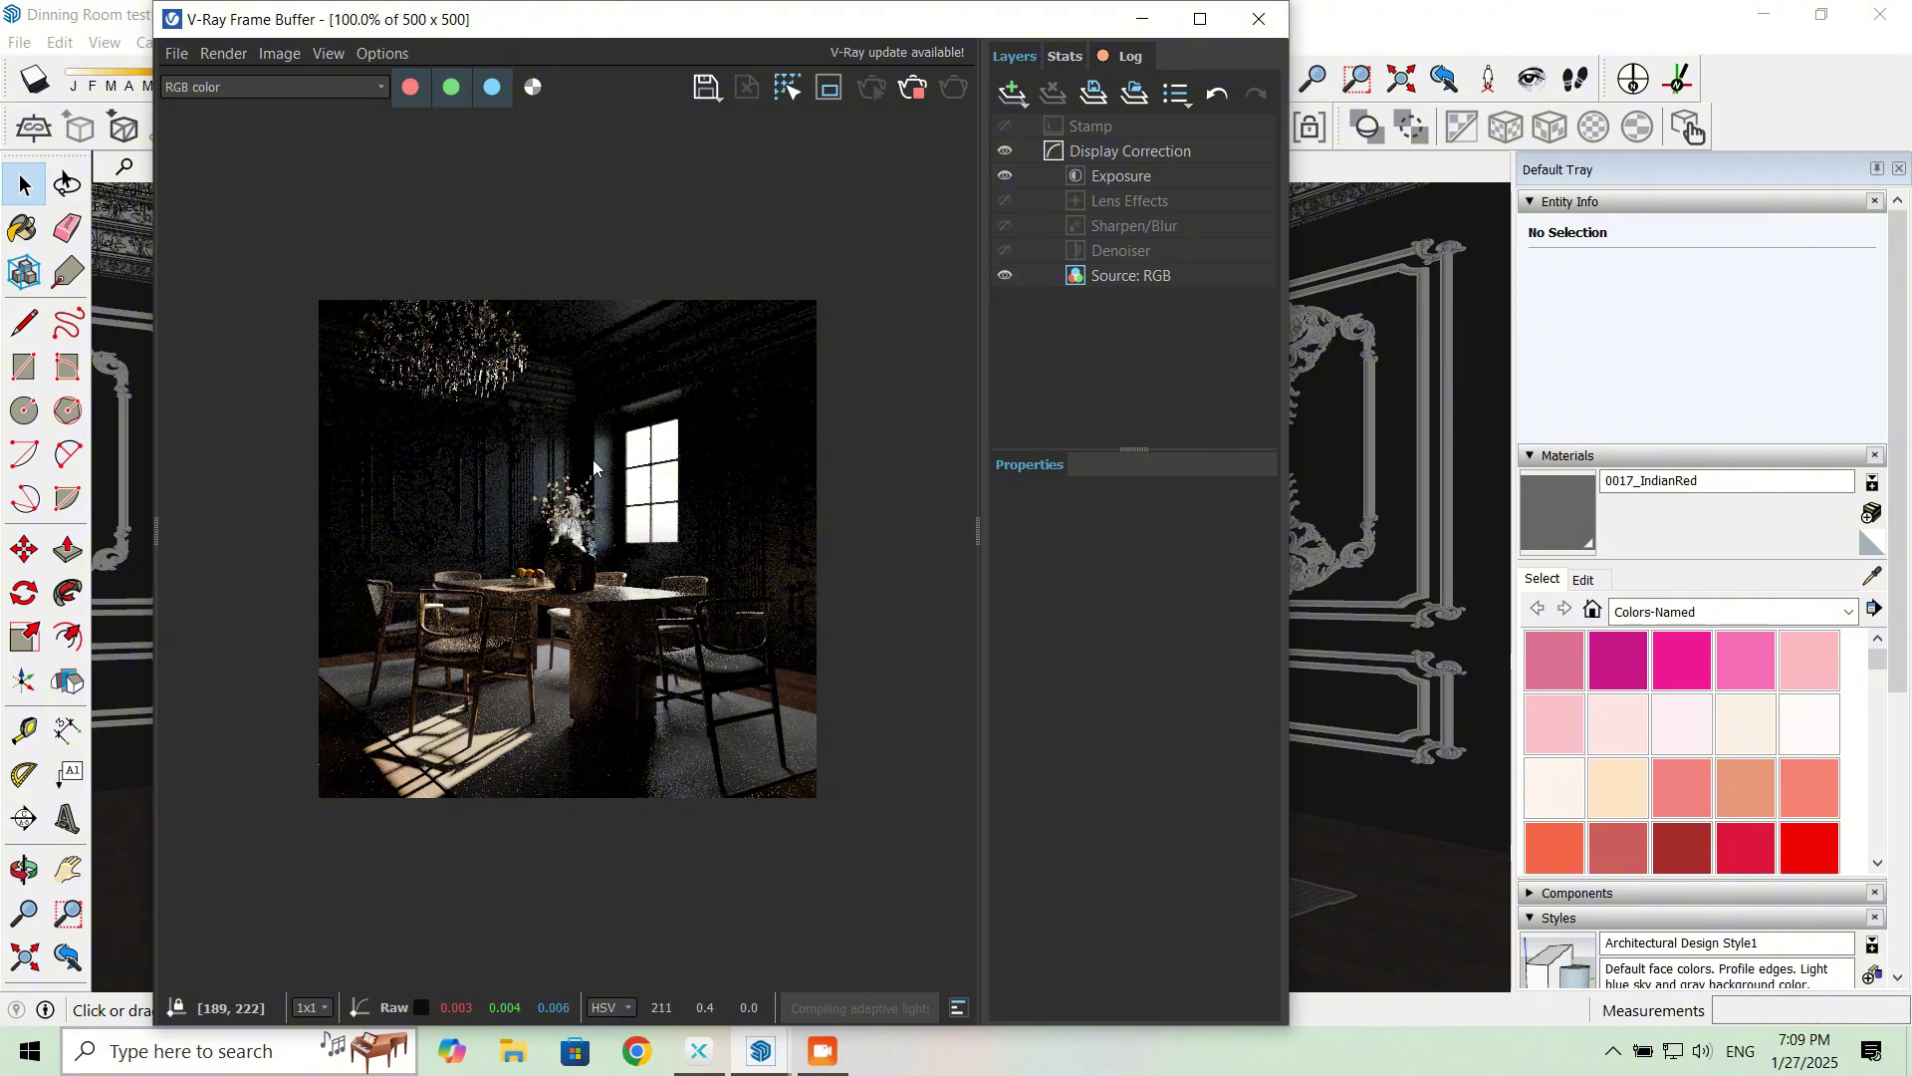
Step: Enable the volumetric environment in the V-Ray render settings and set its type to Environment Fog
{"action": "left_click", "coordinate": [1142, 19]}
{"action": "left_click", "coordinate": [856, 126]}
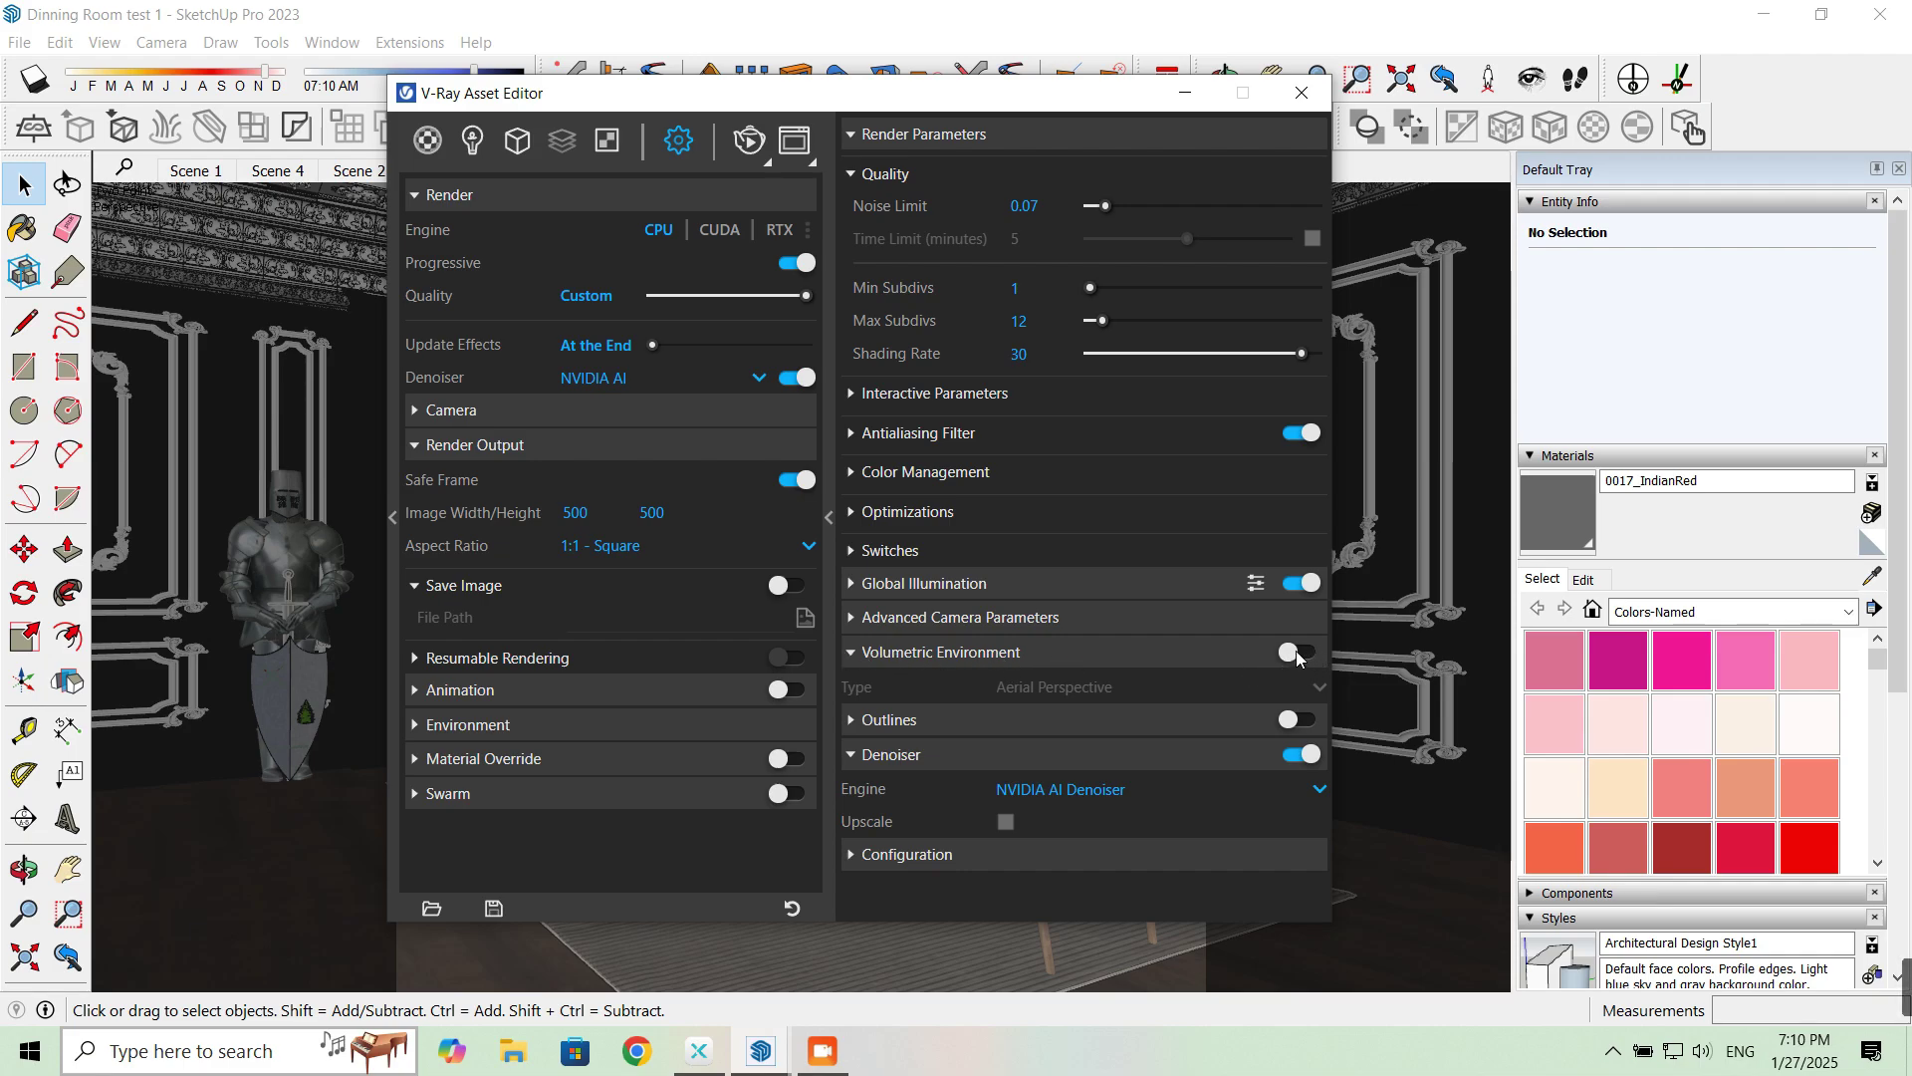
{"action": "left_click", "coordinate": [1298, 653]}
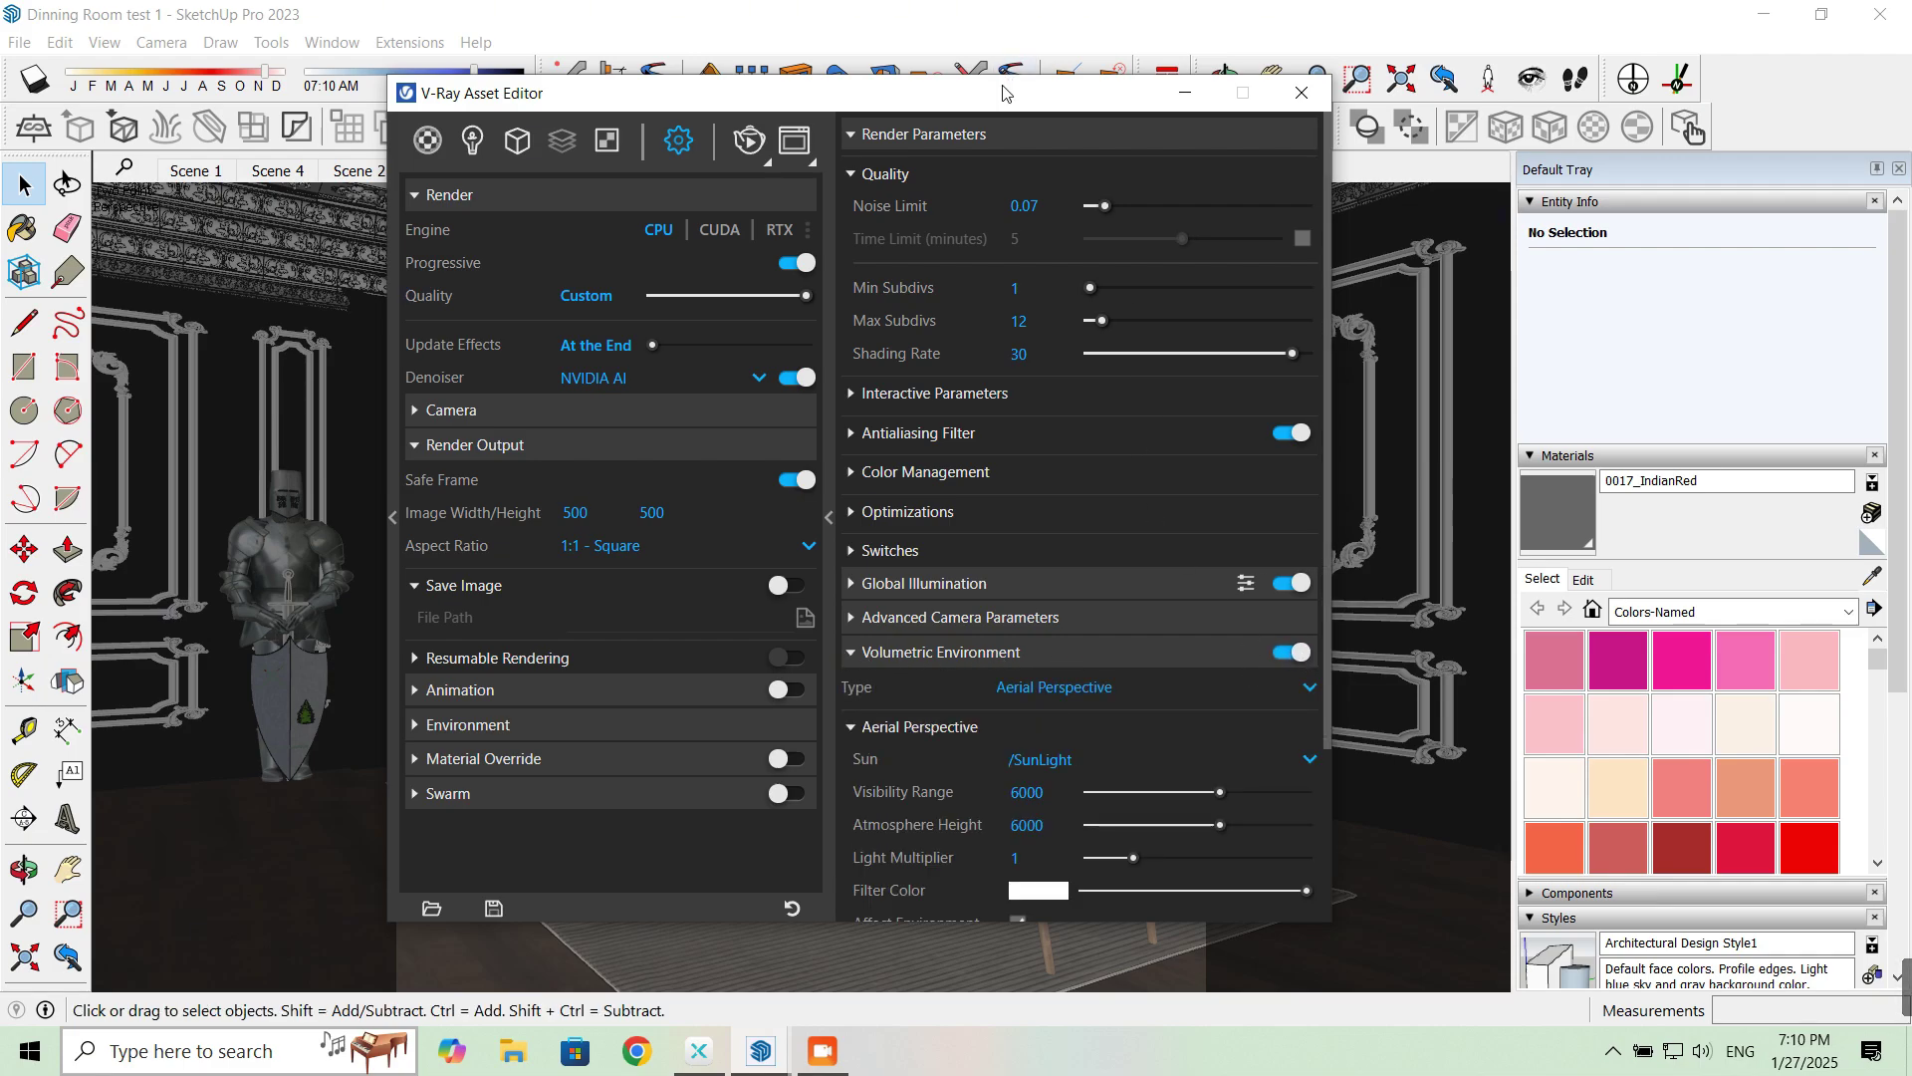
{"action": "left_click", "coordinate": [1047, 637]}
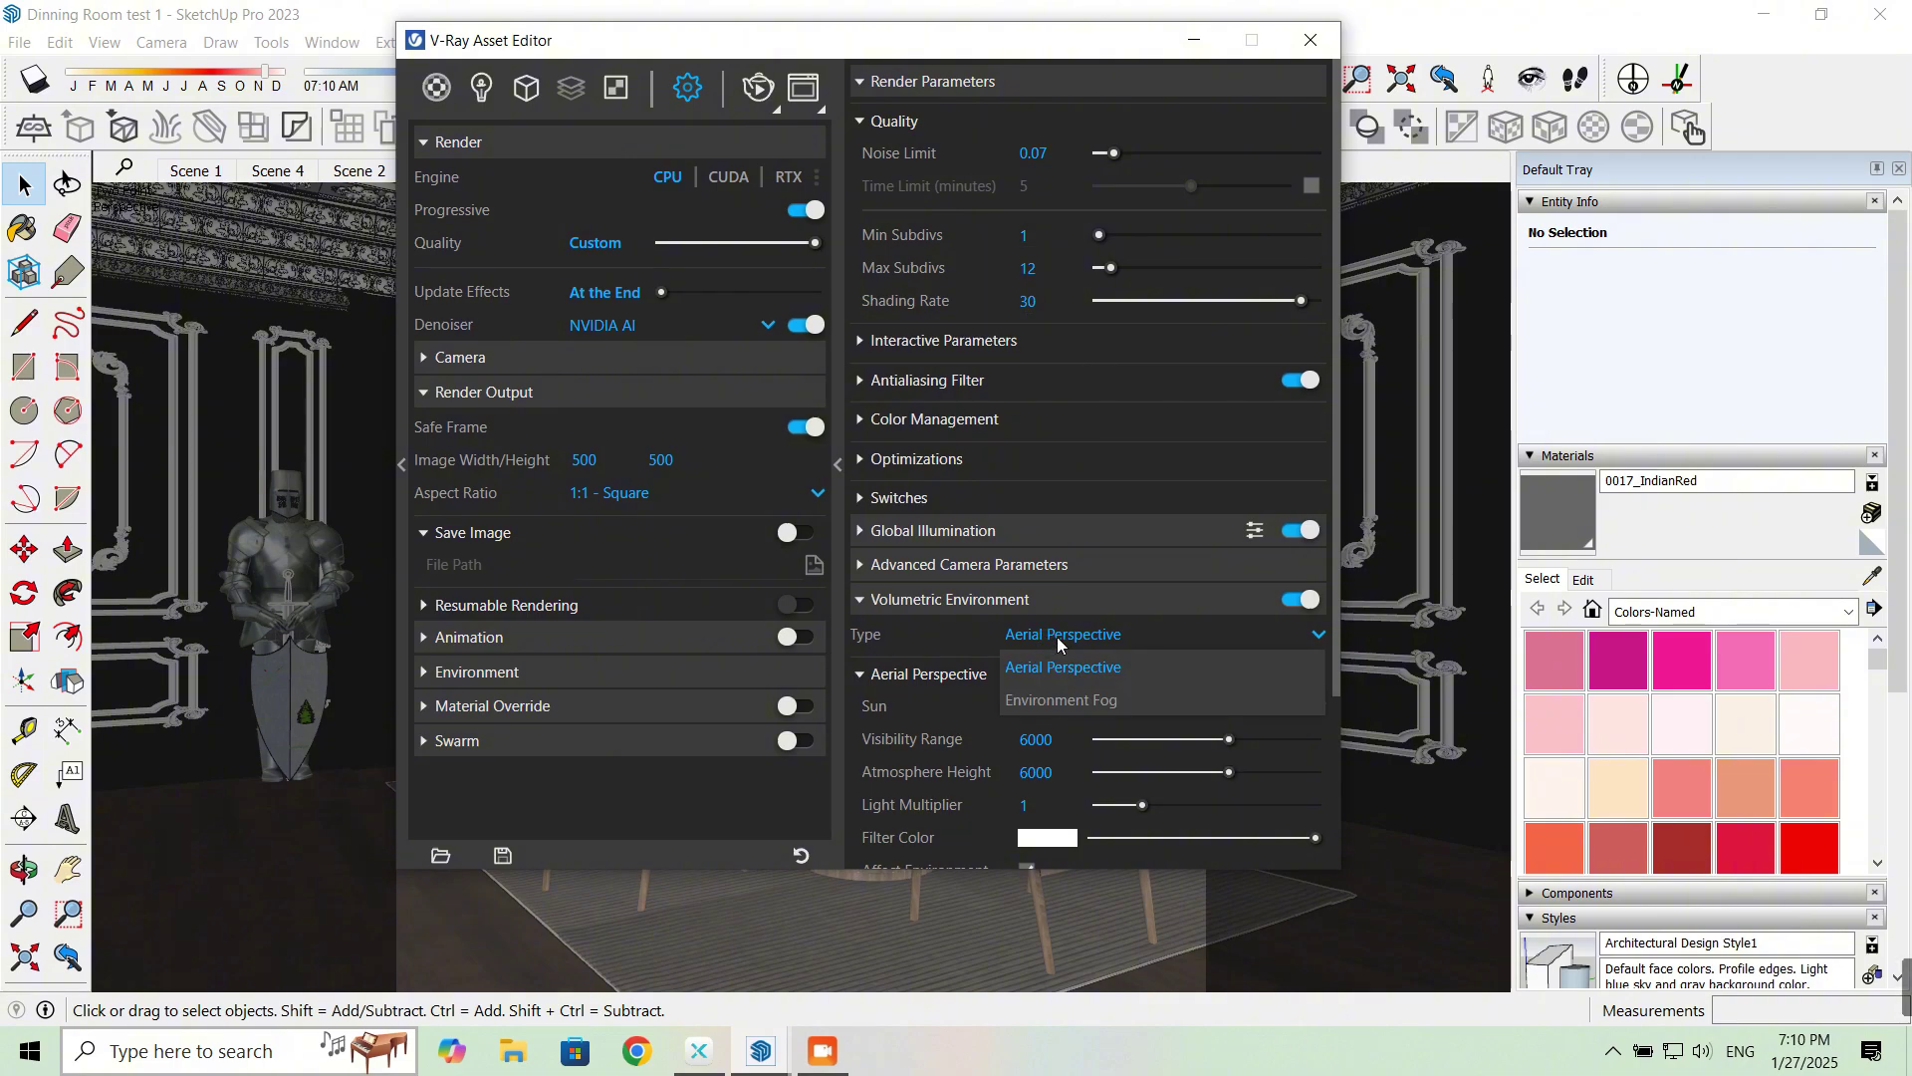
{"action": "left_click", "coordinate": [1056, 702]}
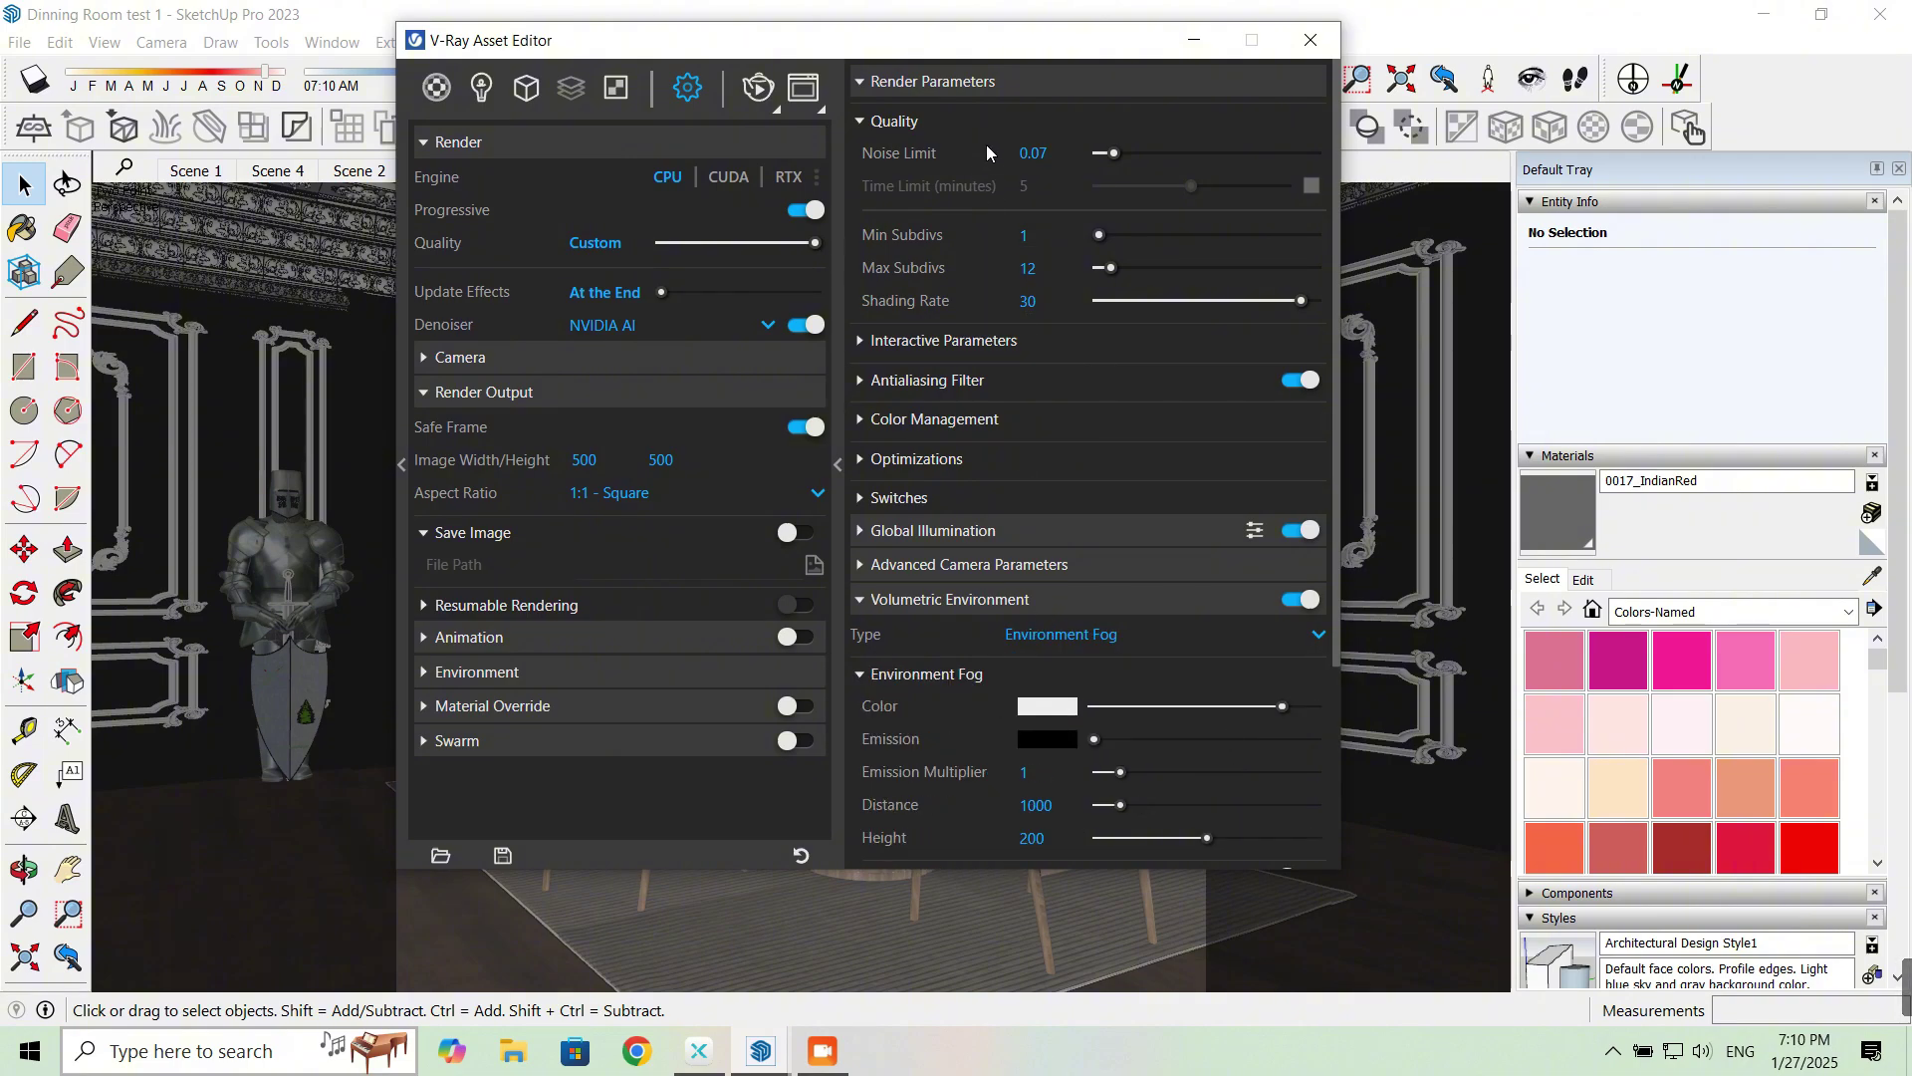
{"action": "left_click_drag", "start_coordinate": [1019, 57], "coordinate": [1115, 56]}
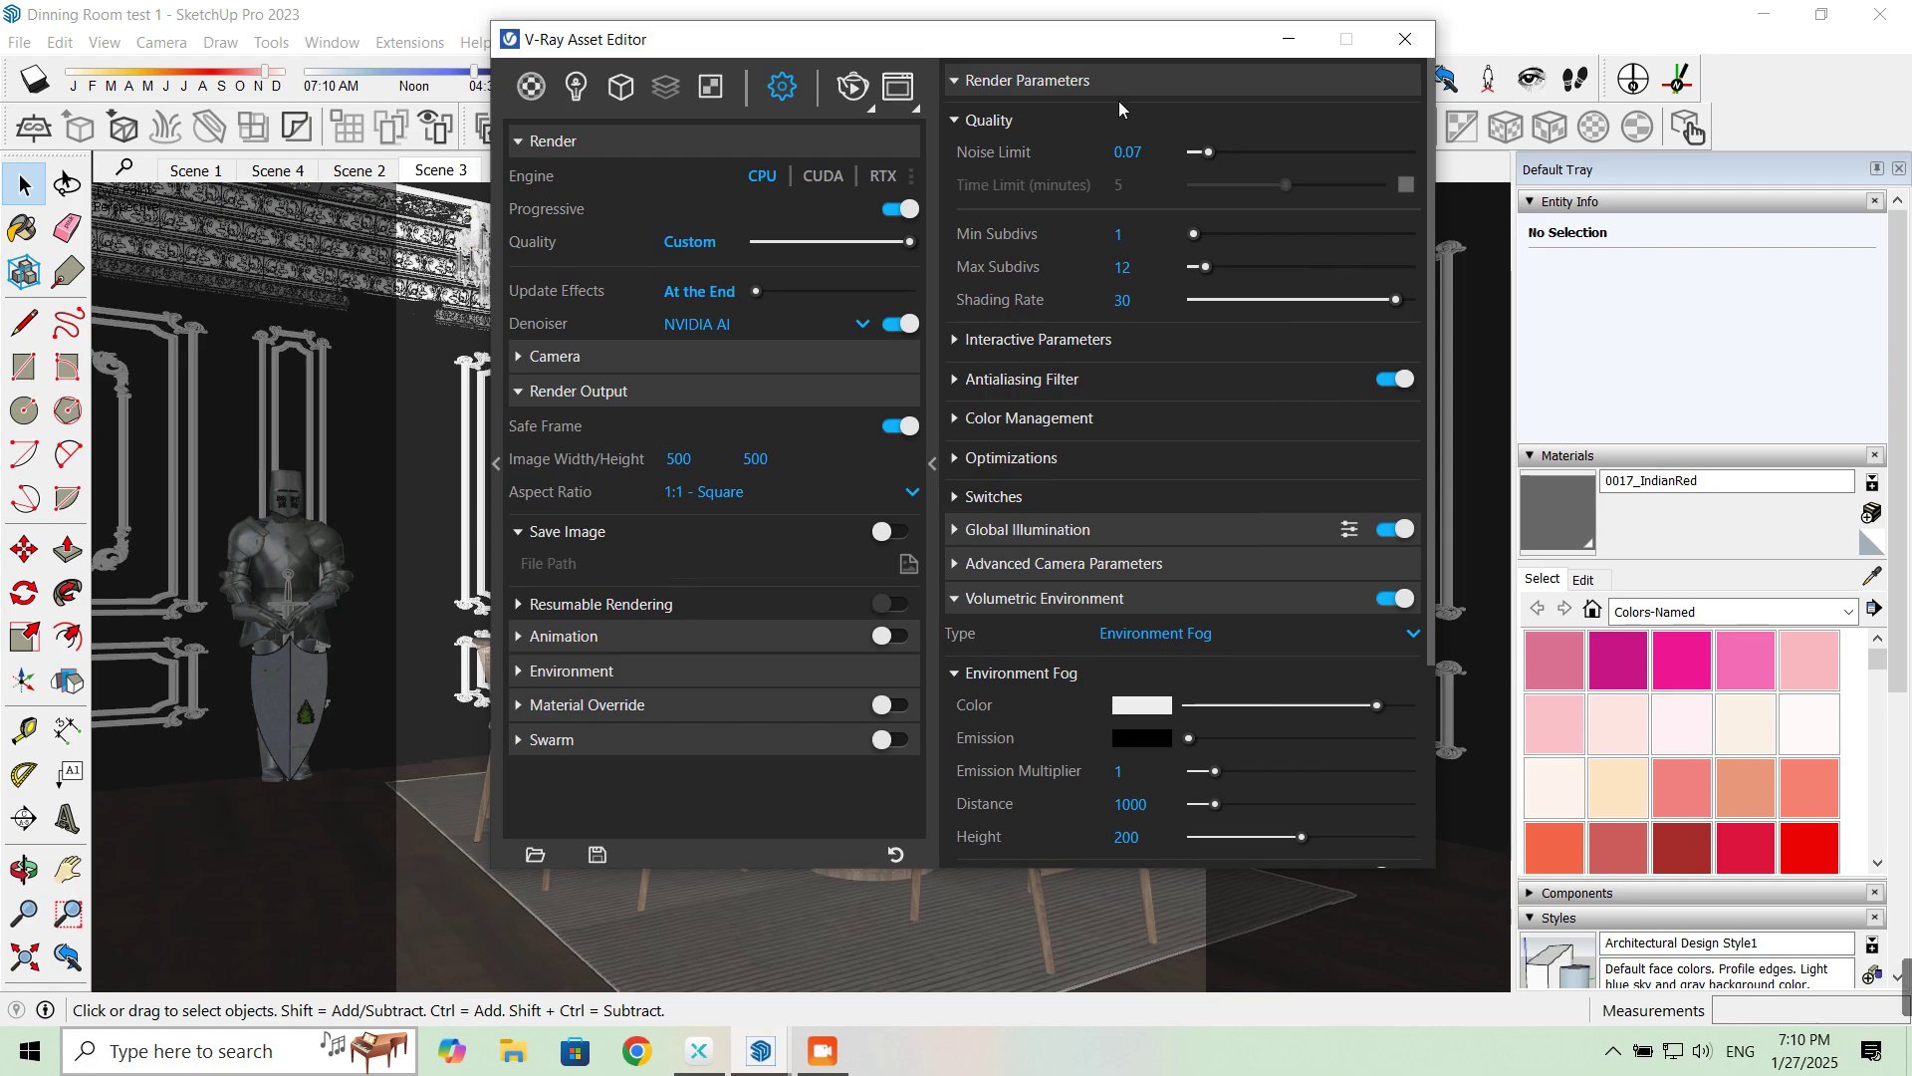
Step: Return to the frame buffer, maximize it to inspect the fog render, and stop the interactive render
{"action": "left_click", "coordinate": [1290, 40]}
{"action": "left_click", "coordinate": [1167, 76]}
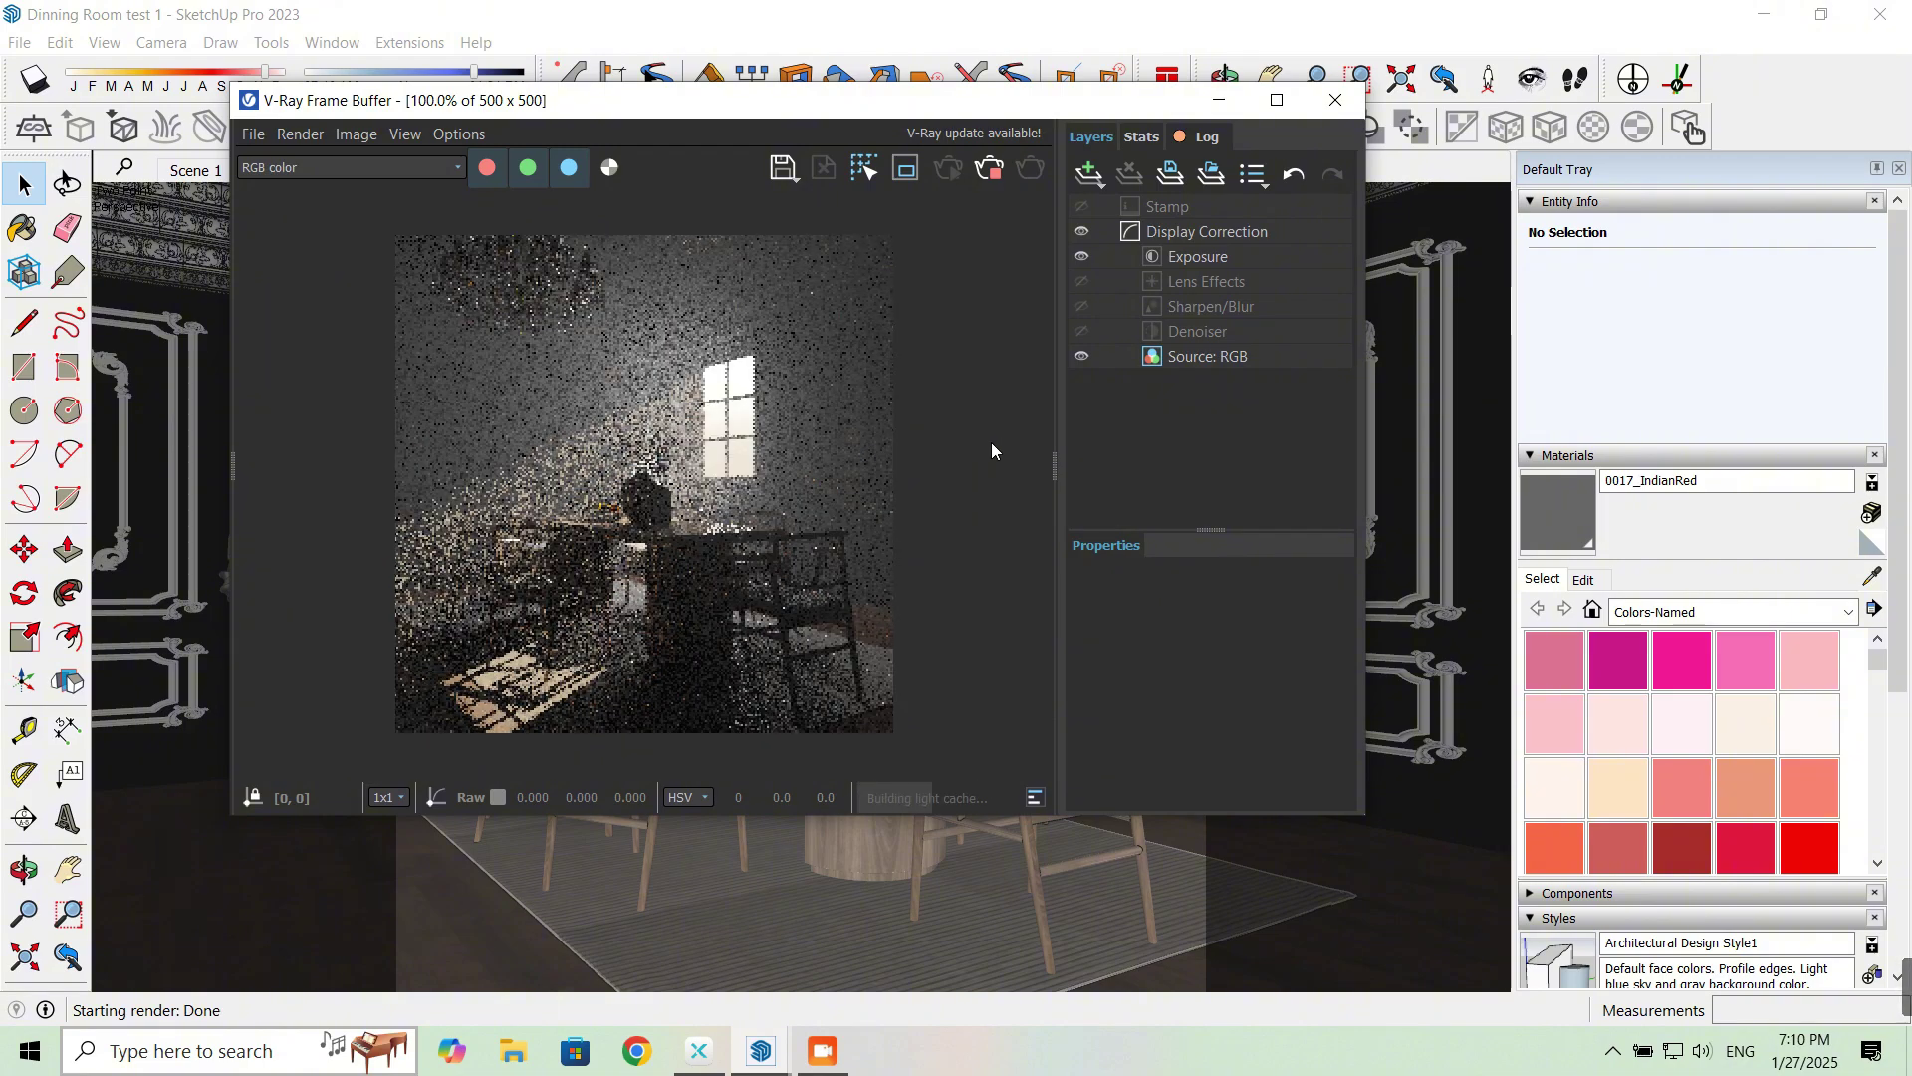
{"action": "left_click", "coordinate": [1277, 100]}
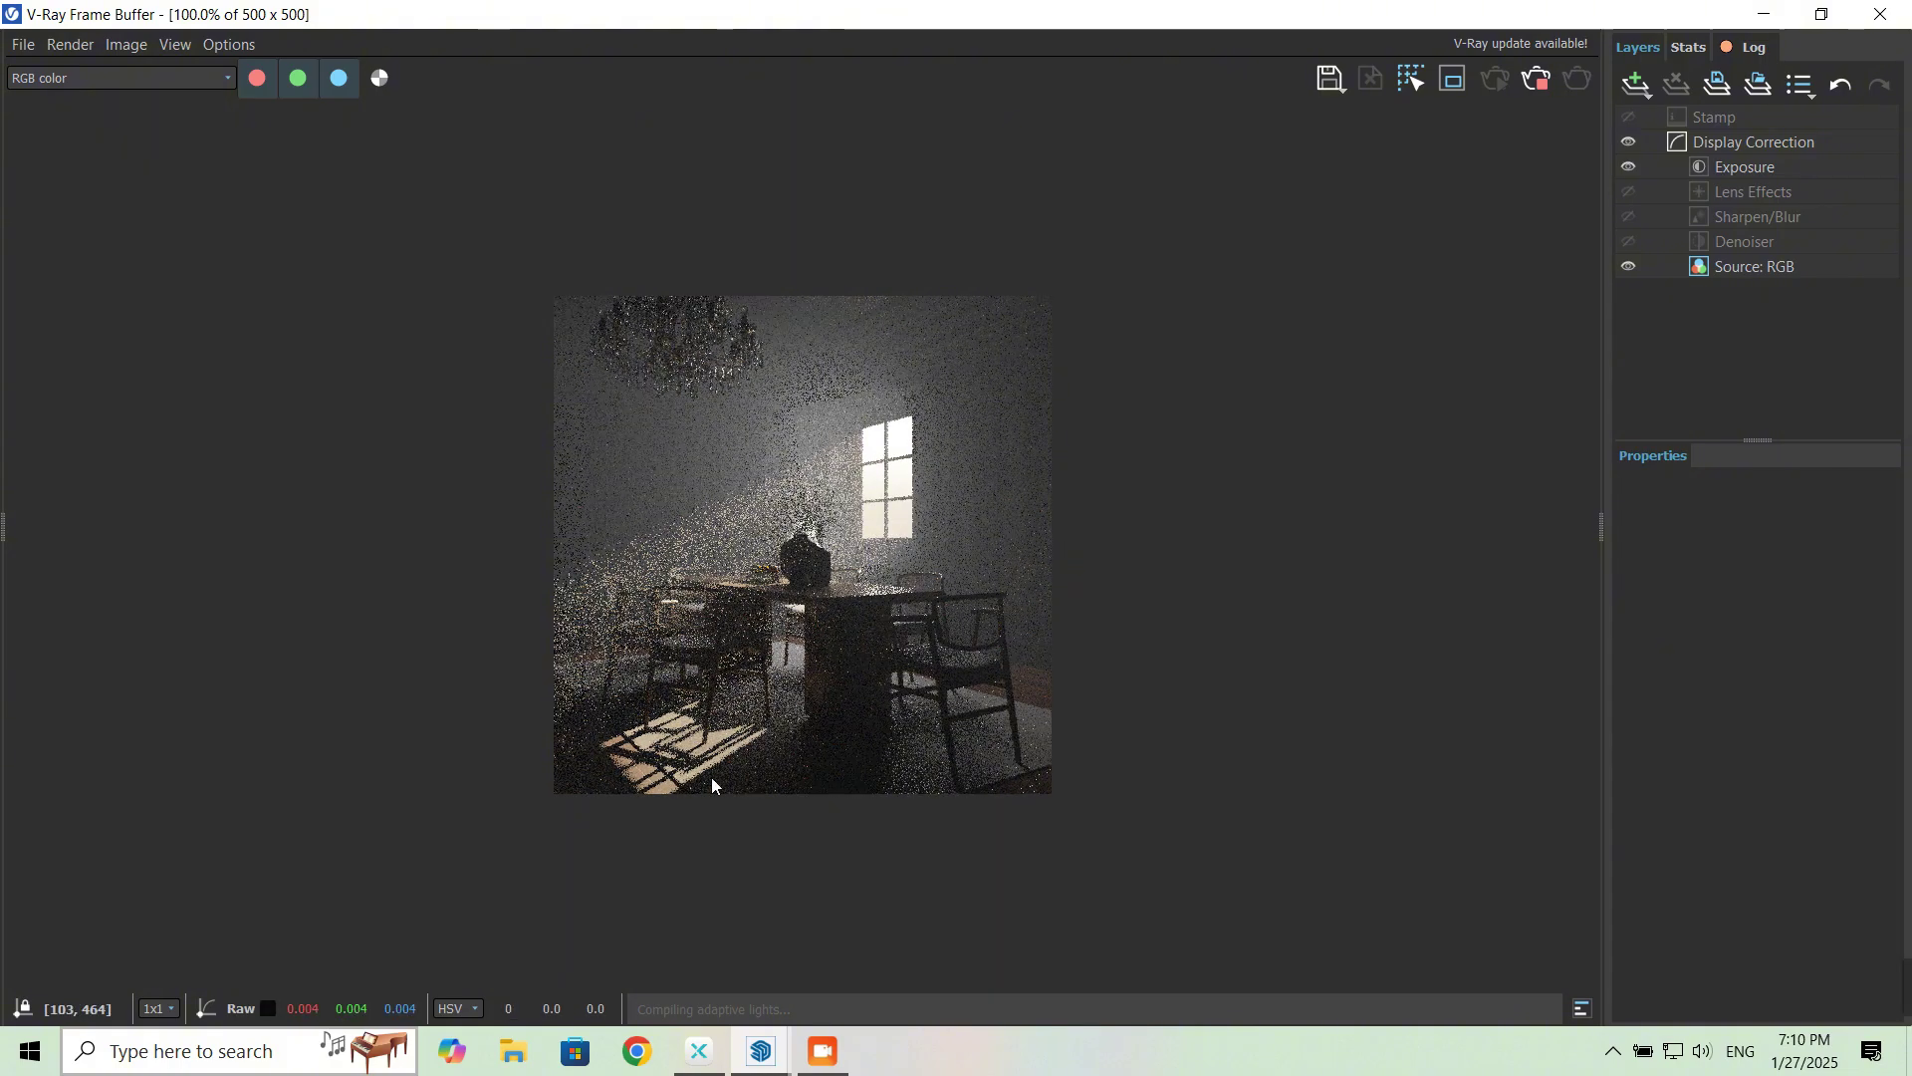
{"action": "left_click", "coordinate": [1542, 78]}
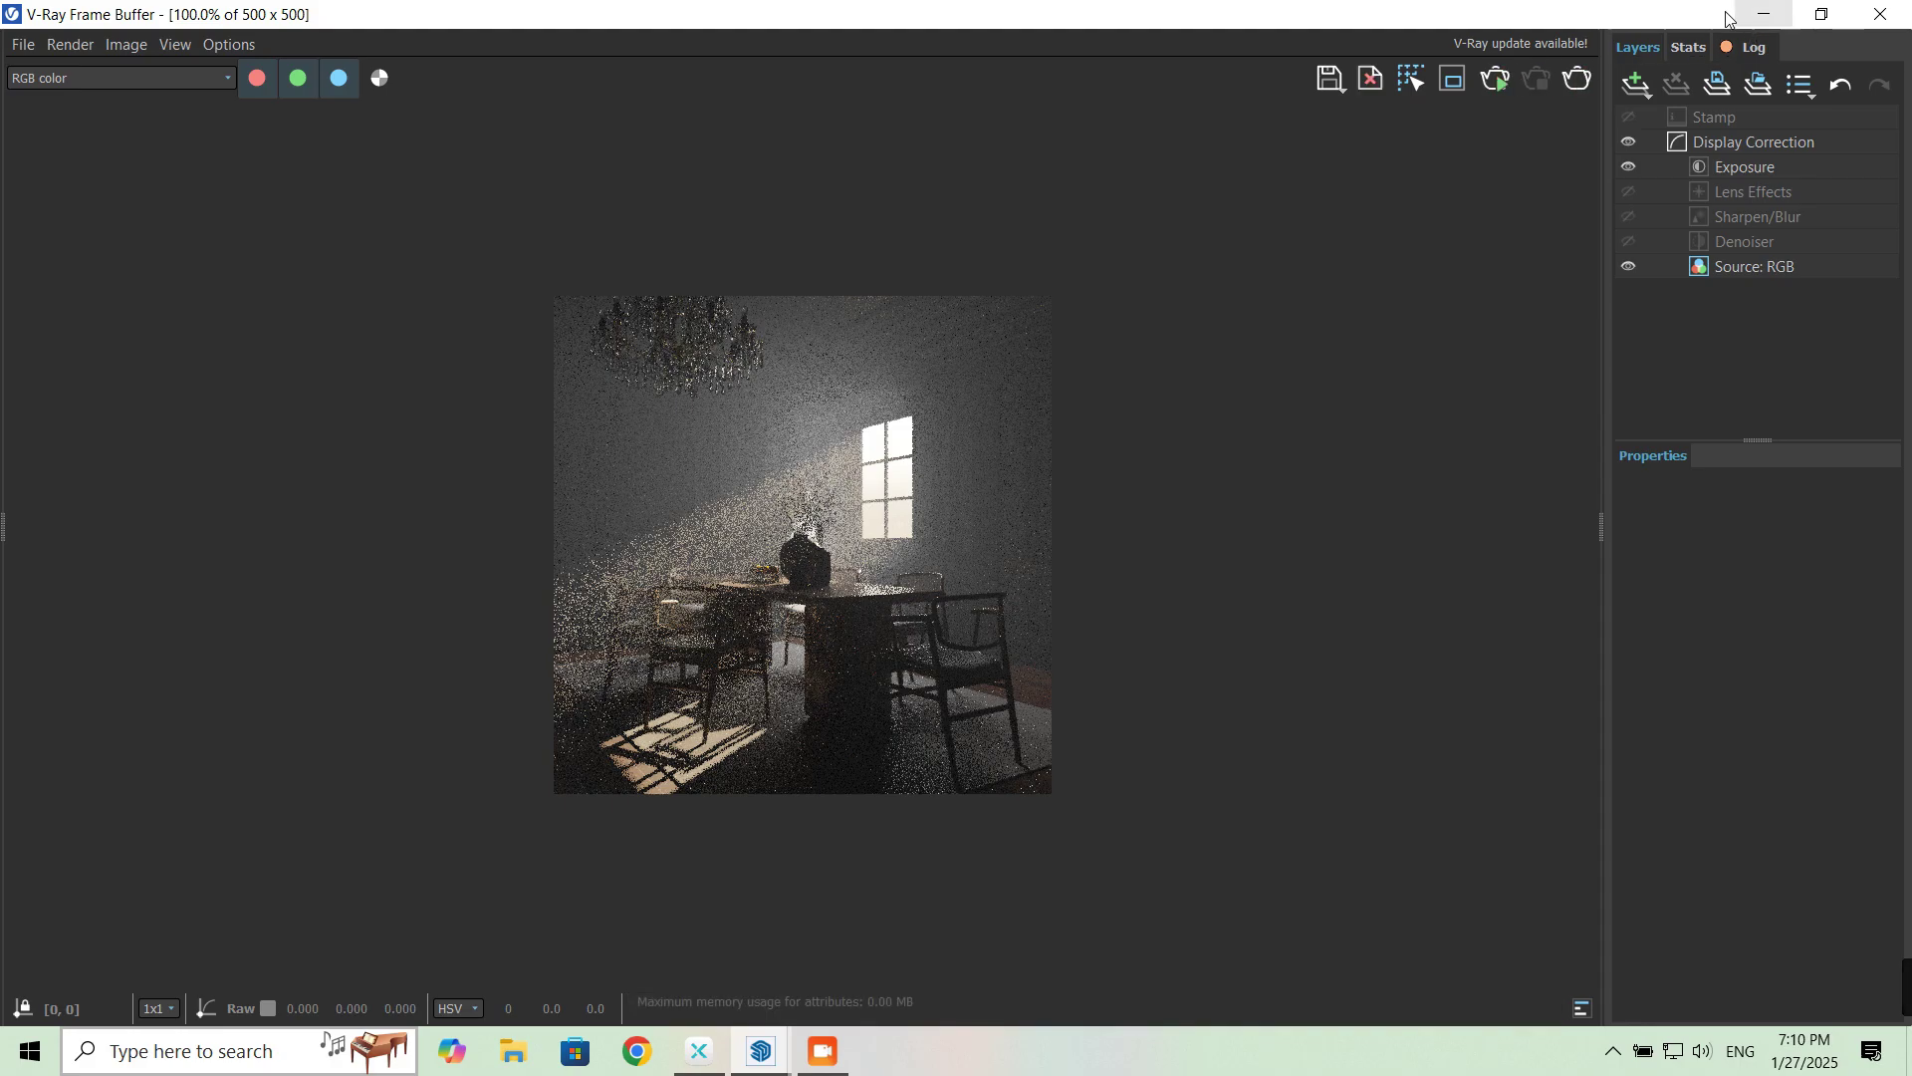
Step: Arrange the frame buffer and the SketchUp window side by side and reopen the V-Ray Asset Editor beside the render
{"action": "double_click", "coordinate": [1483, 28]}
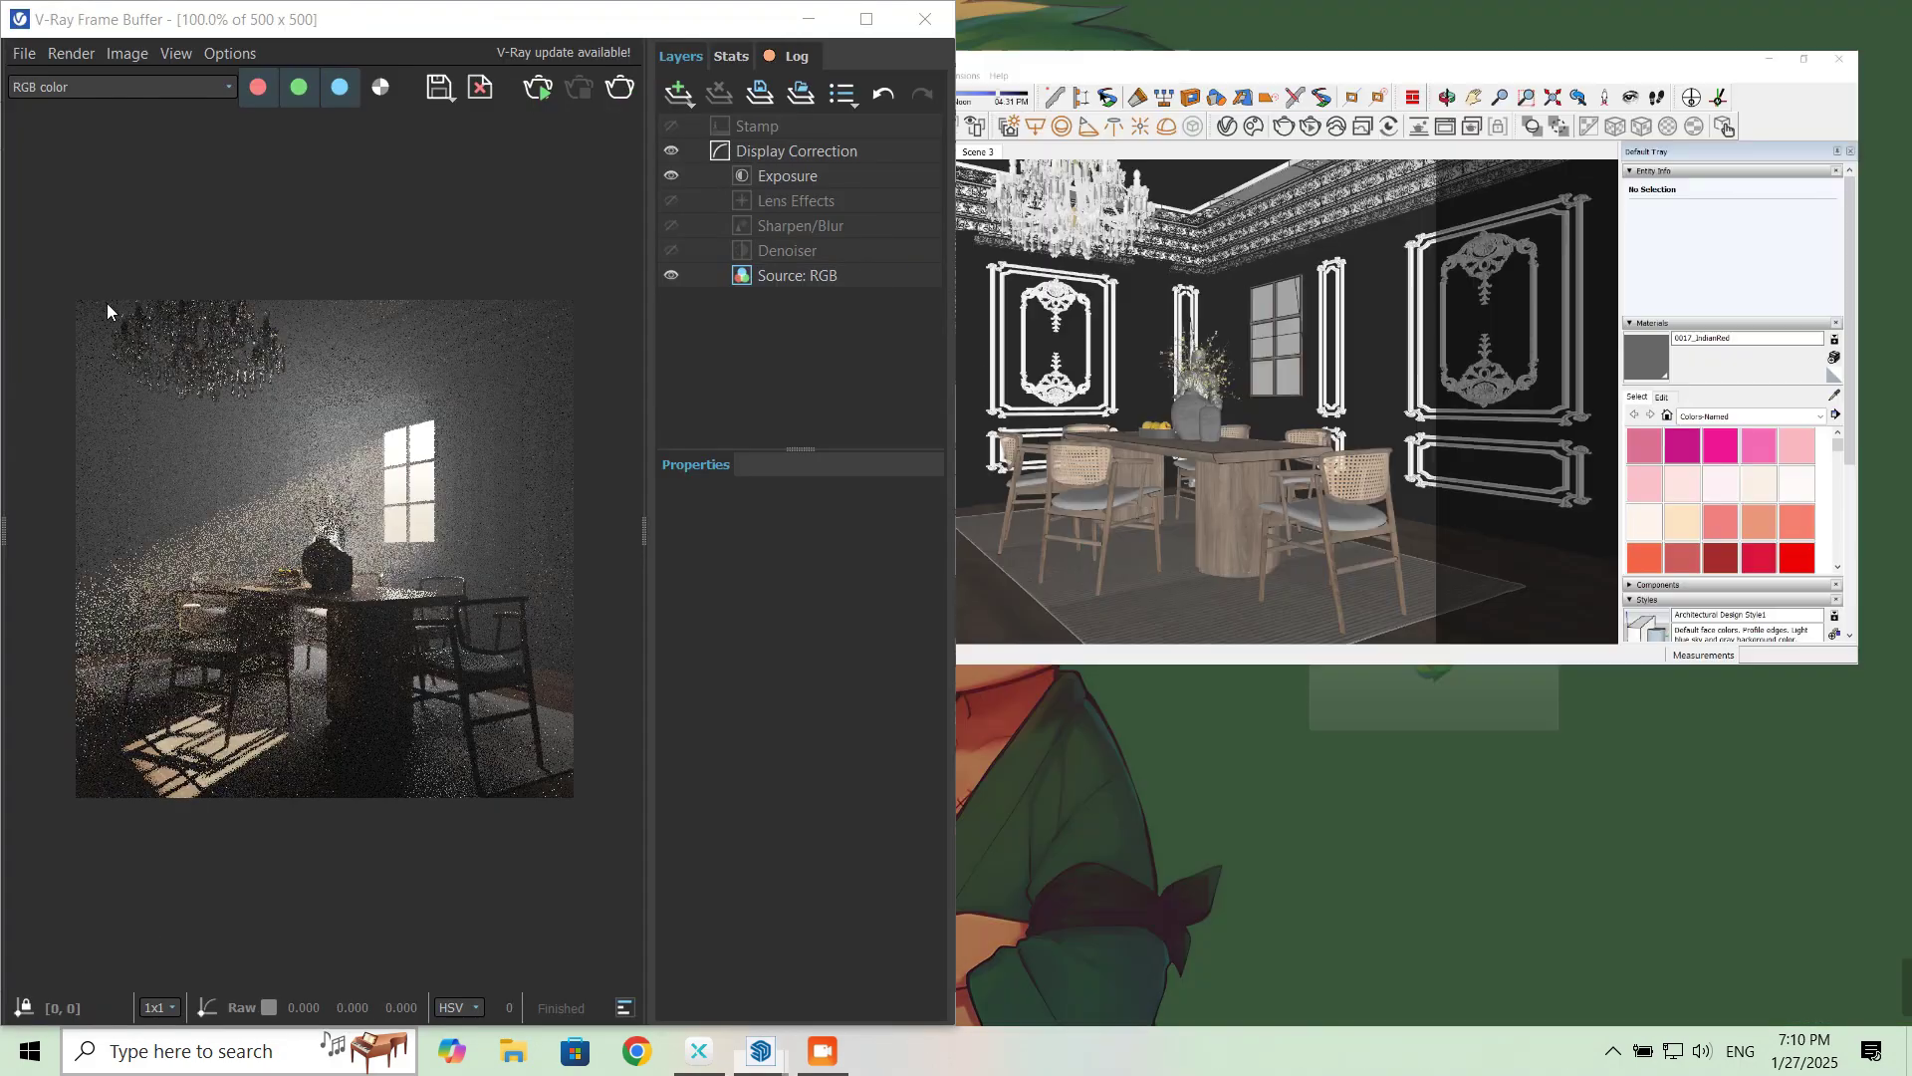
{"action": "left_click", "coordinate": [1394, 299]}
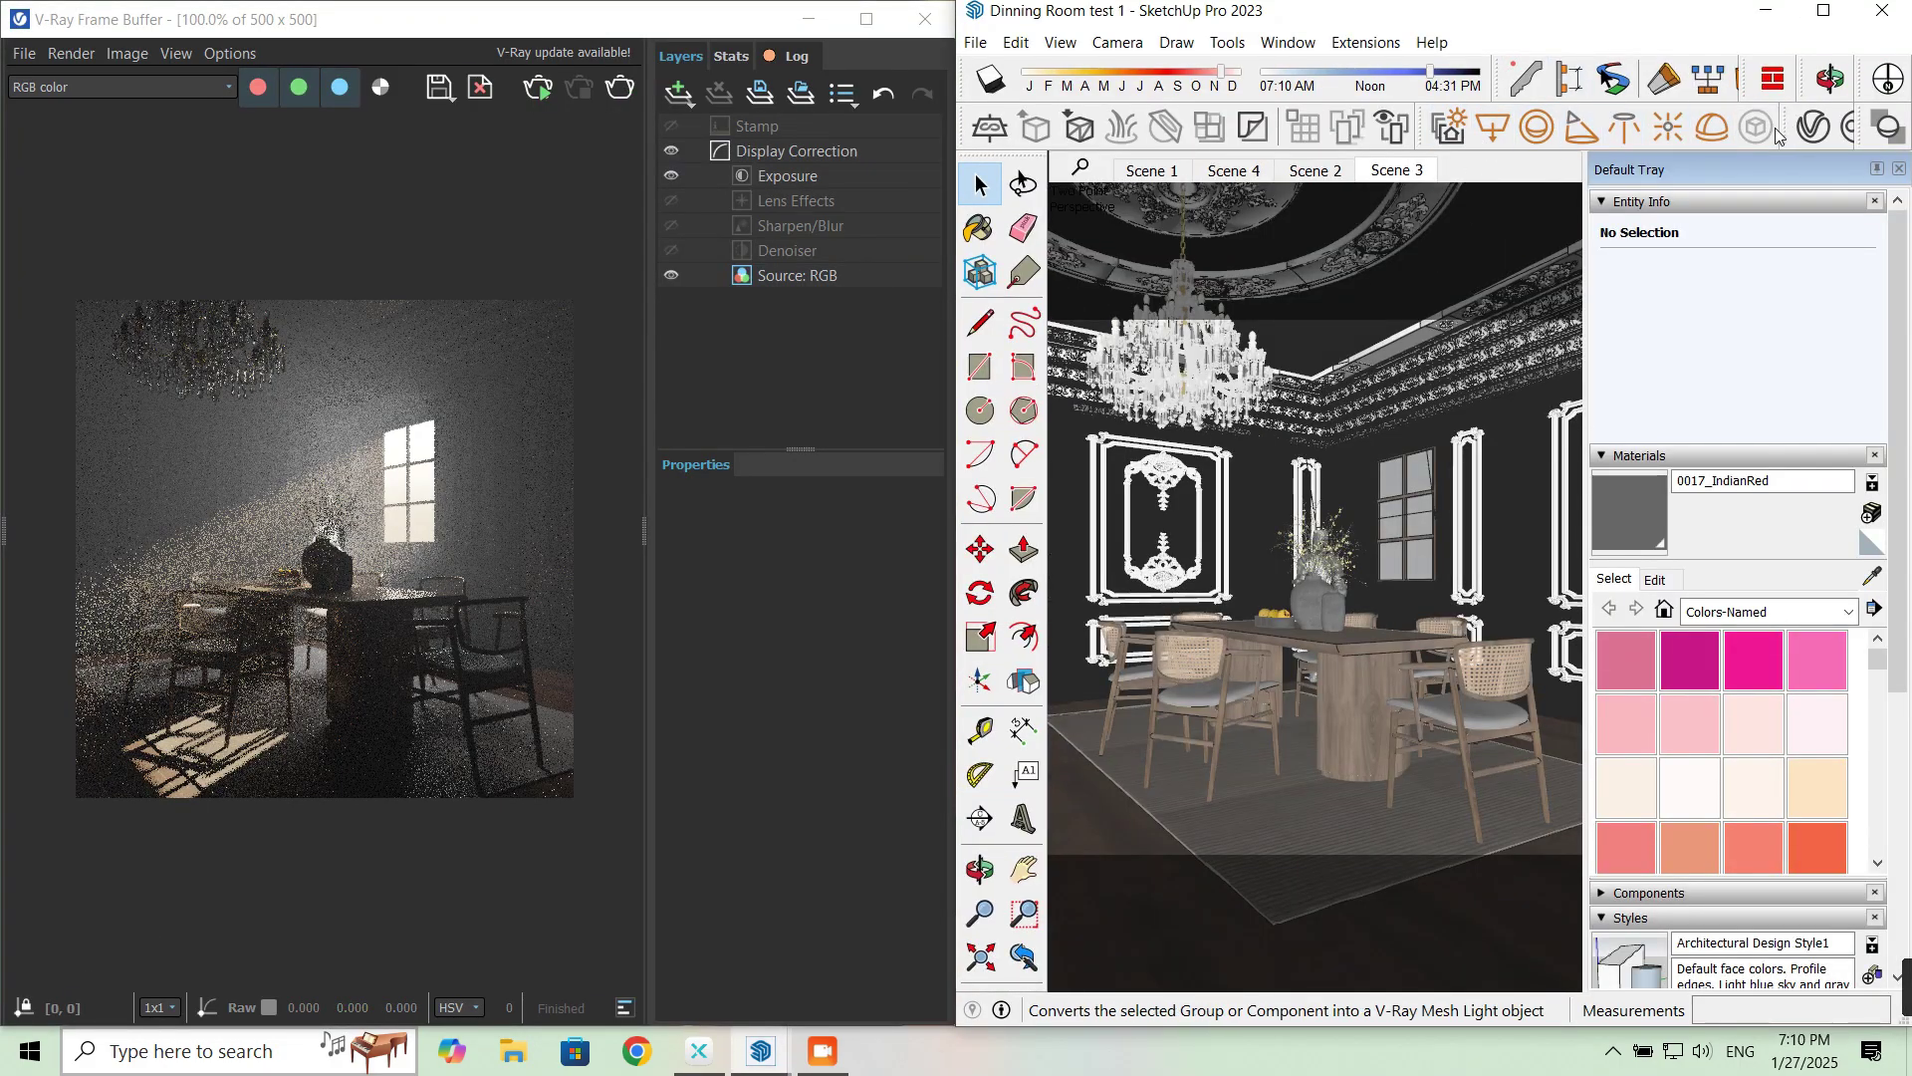
{"action": "left_click", "coordinate": [1813, 127]}
{"action": "left_click_drag", "start_coordinate": [967, 53], "coordinate": [1383, 144]}
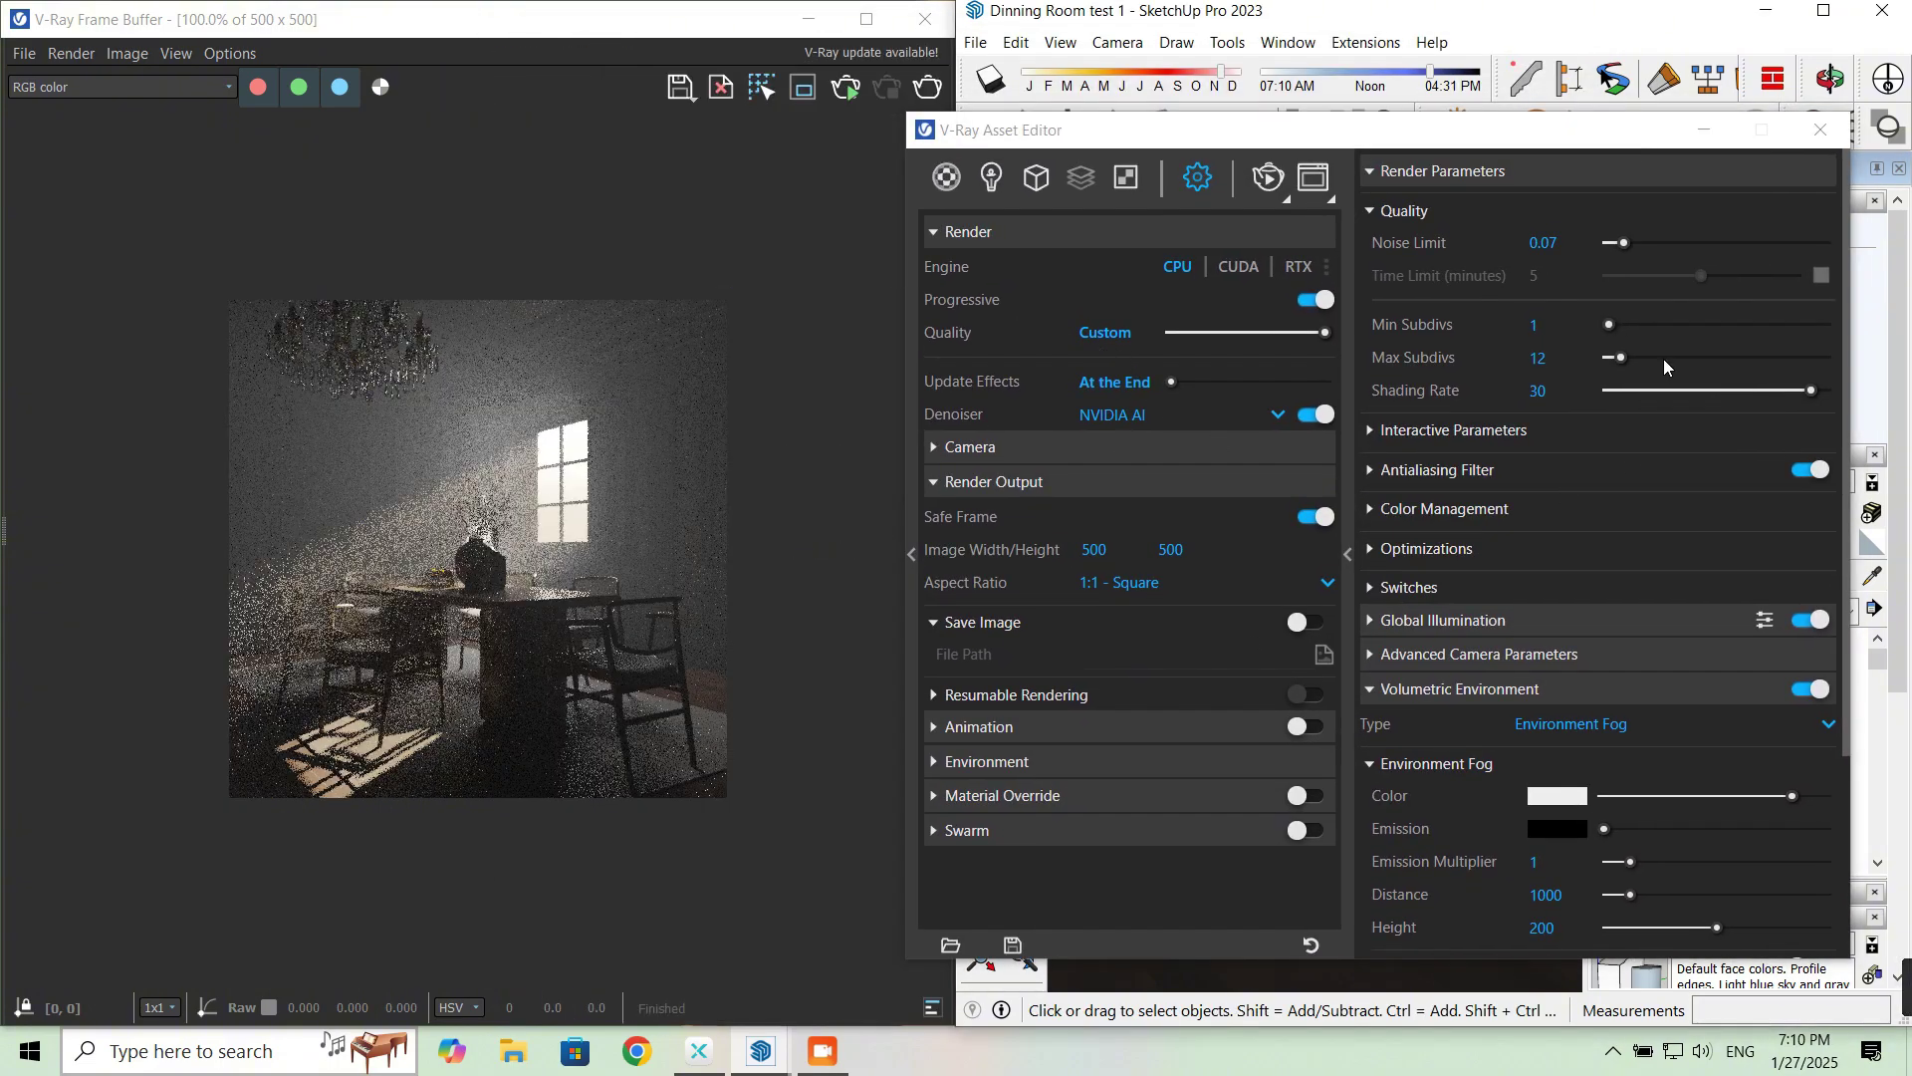
{"action": "left_click_drag", "start_coordinate": [1510, 145], "coordinate": [1482, 105]}
Step: Restart the interactive render and set the environment fog's emission multiplier to 25
{"action": "scroll", "coordinate": [1425, 767], "scroll_direction": "down", "scroll_amount": 2}
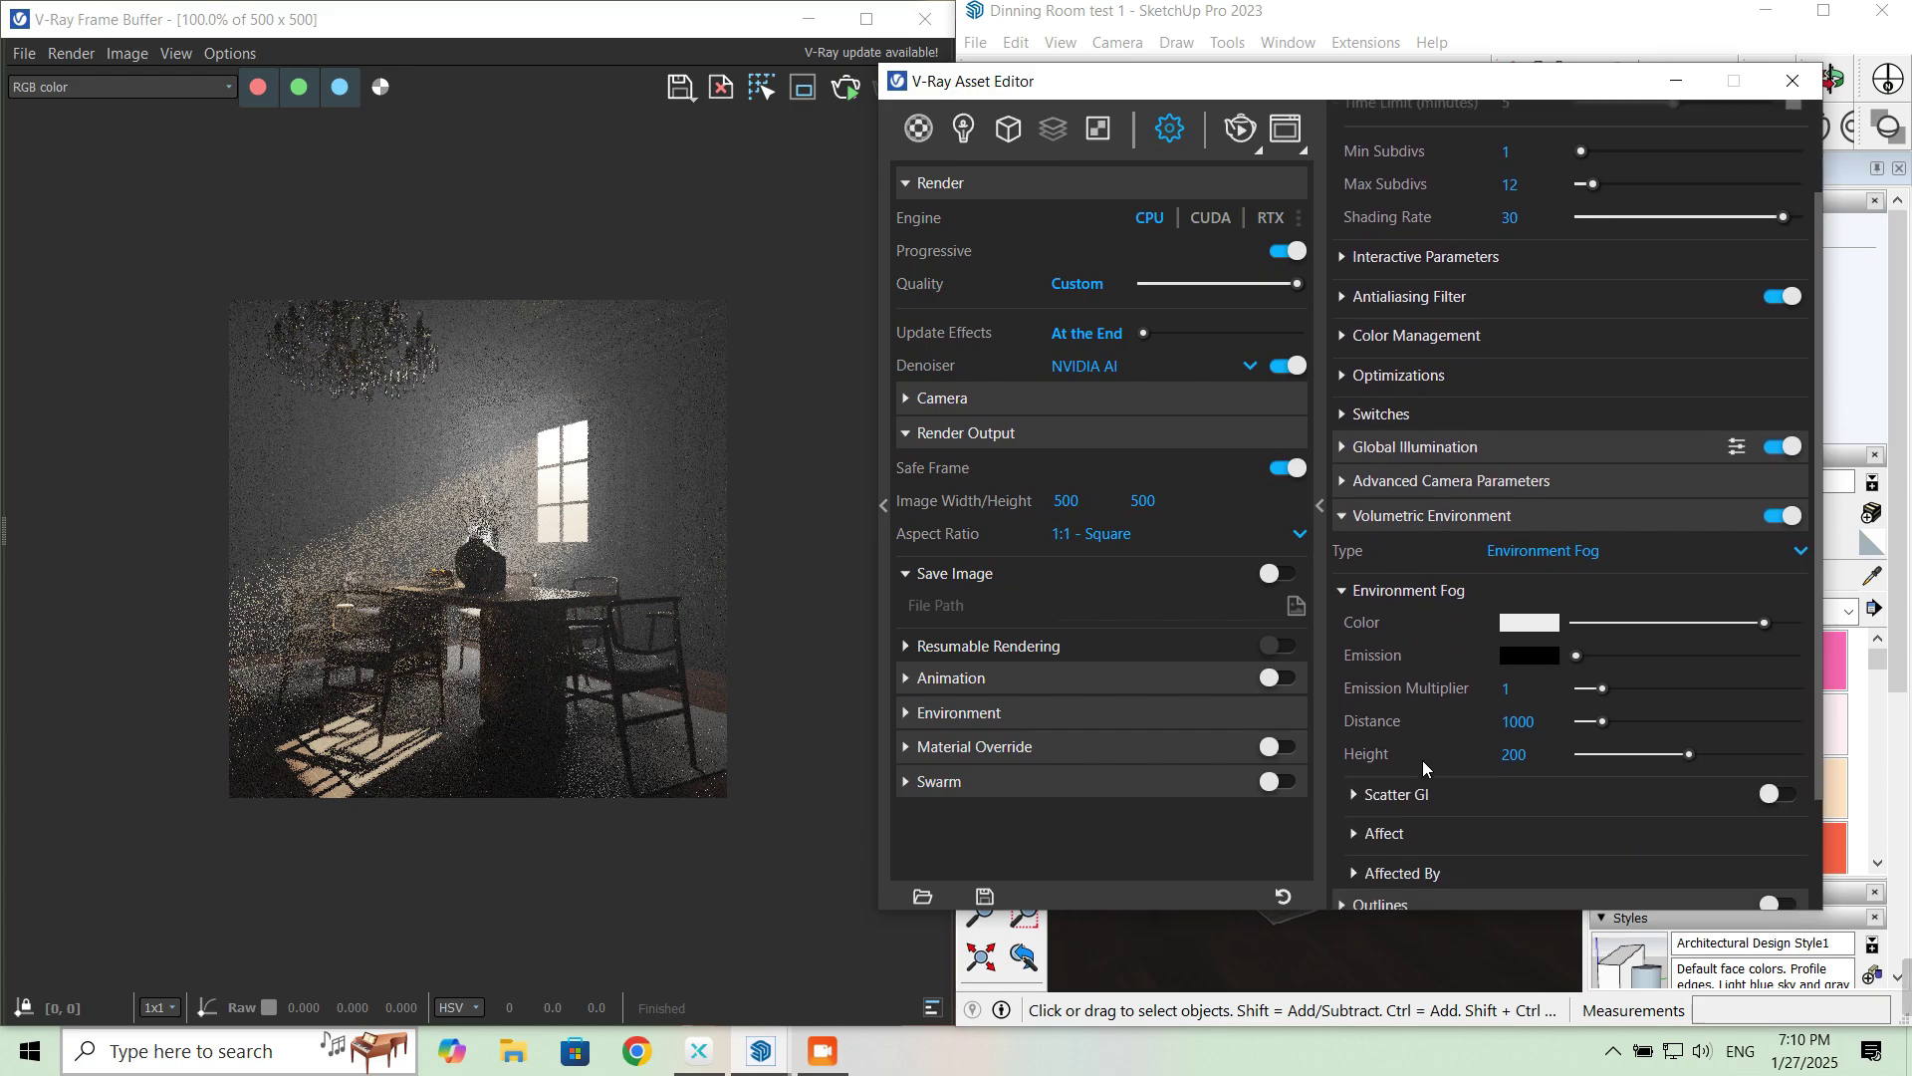
{"action": "left_click", "coordinate": [854, 87]}
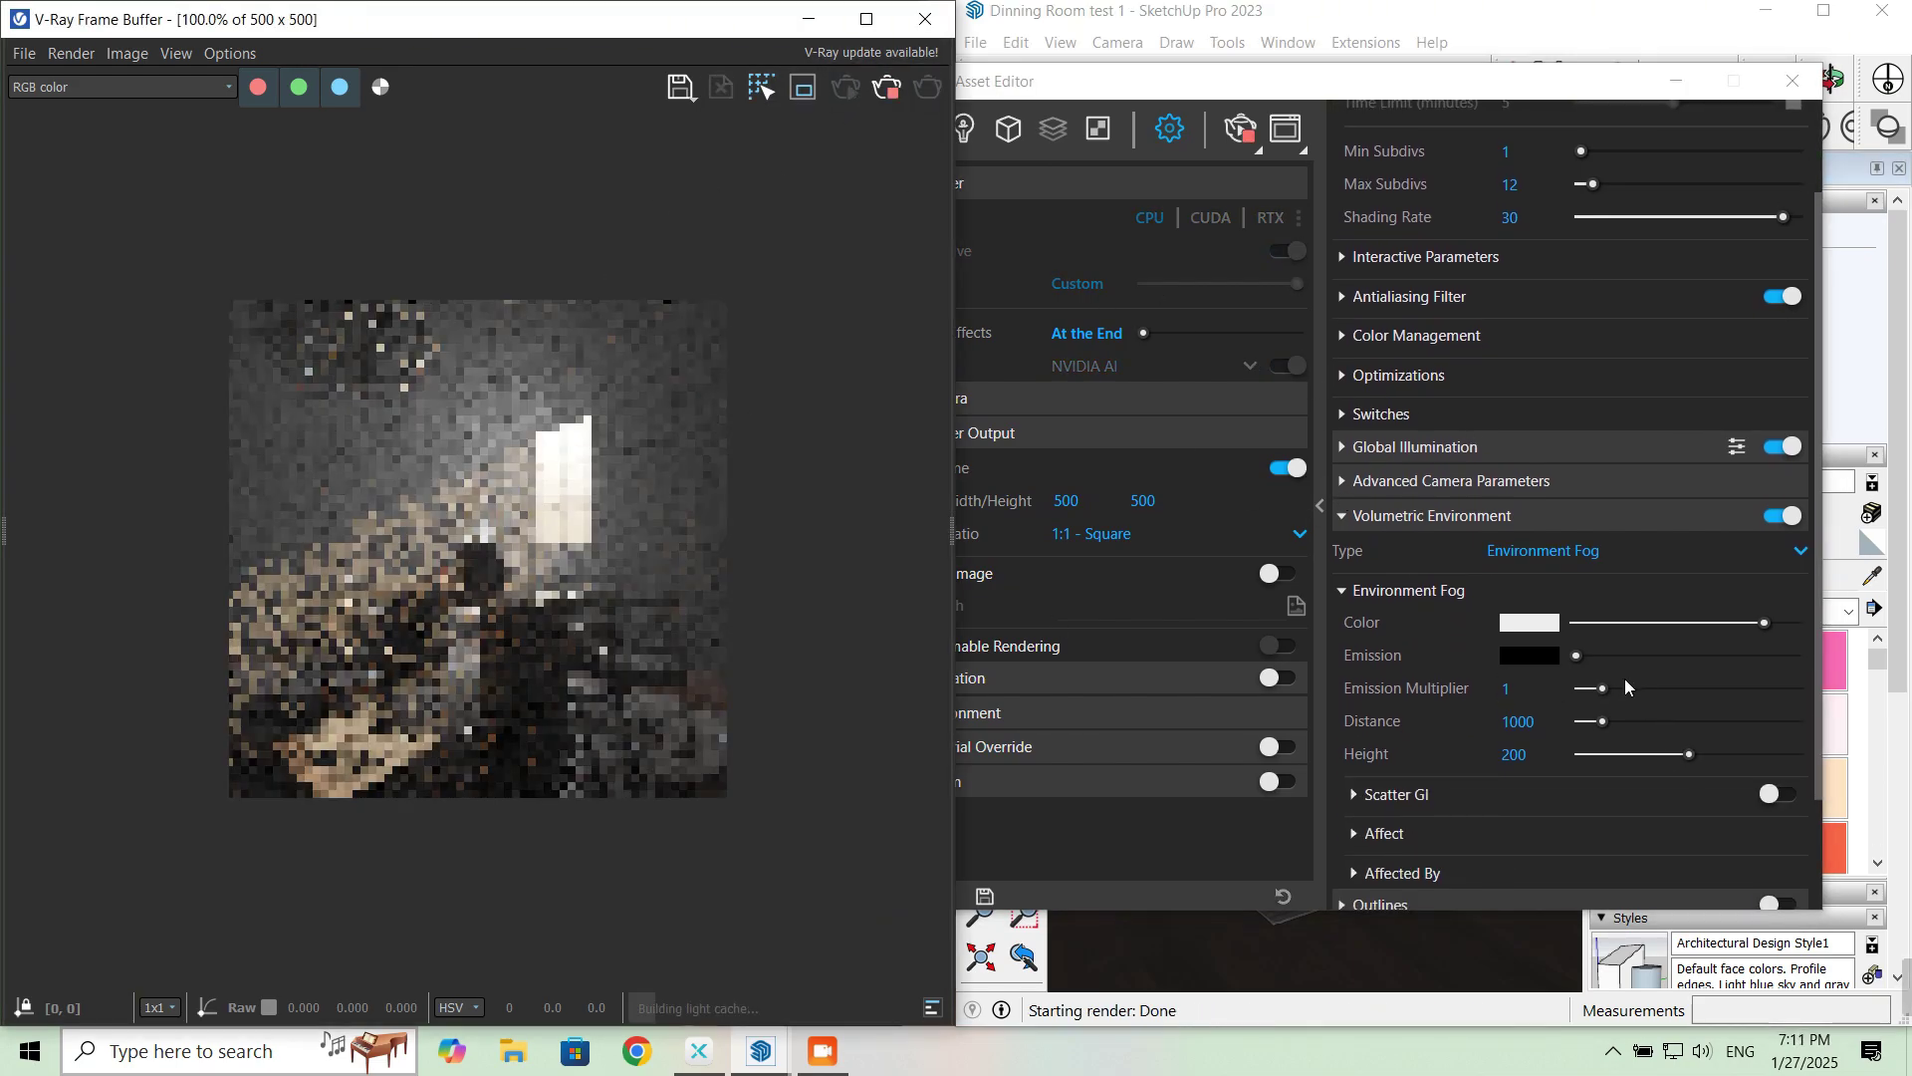
{"action": "left_click", "coordinate": [1555, 688]}
{"action": "type", "text": "25"}
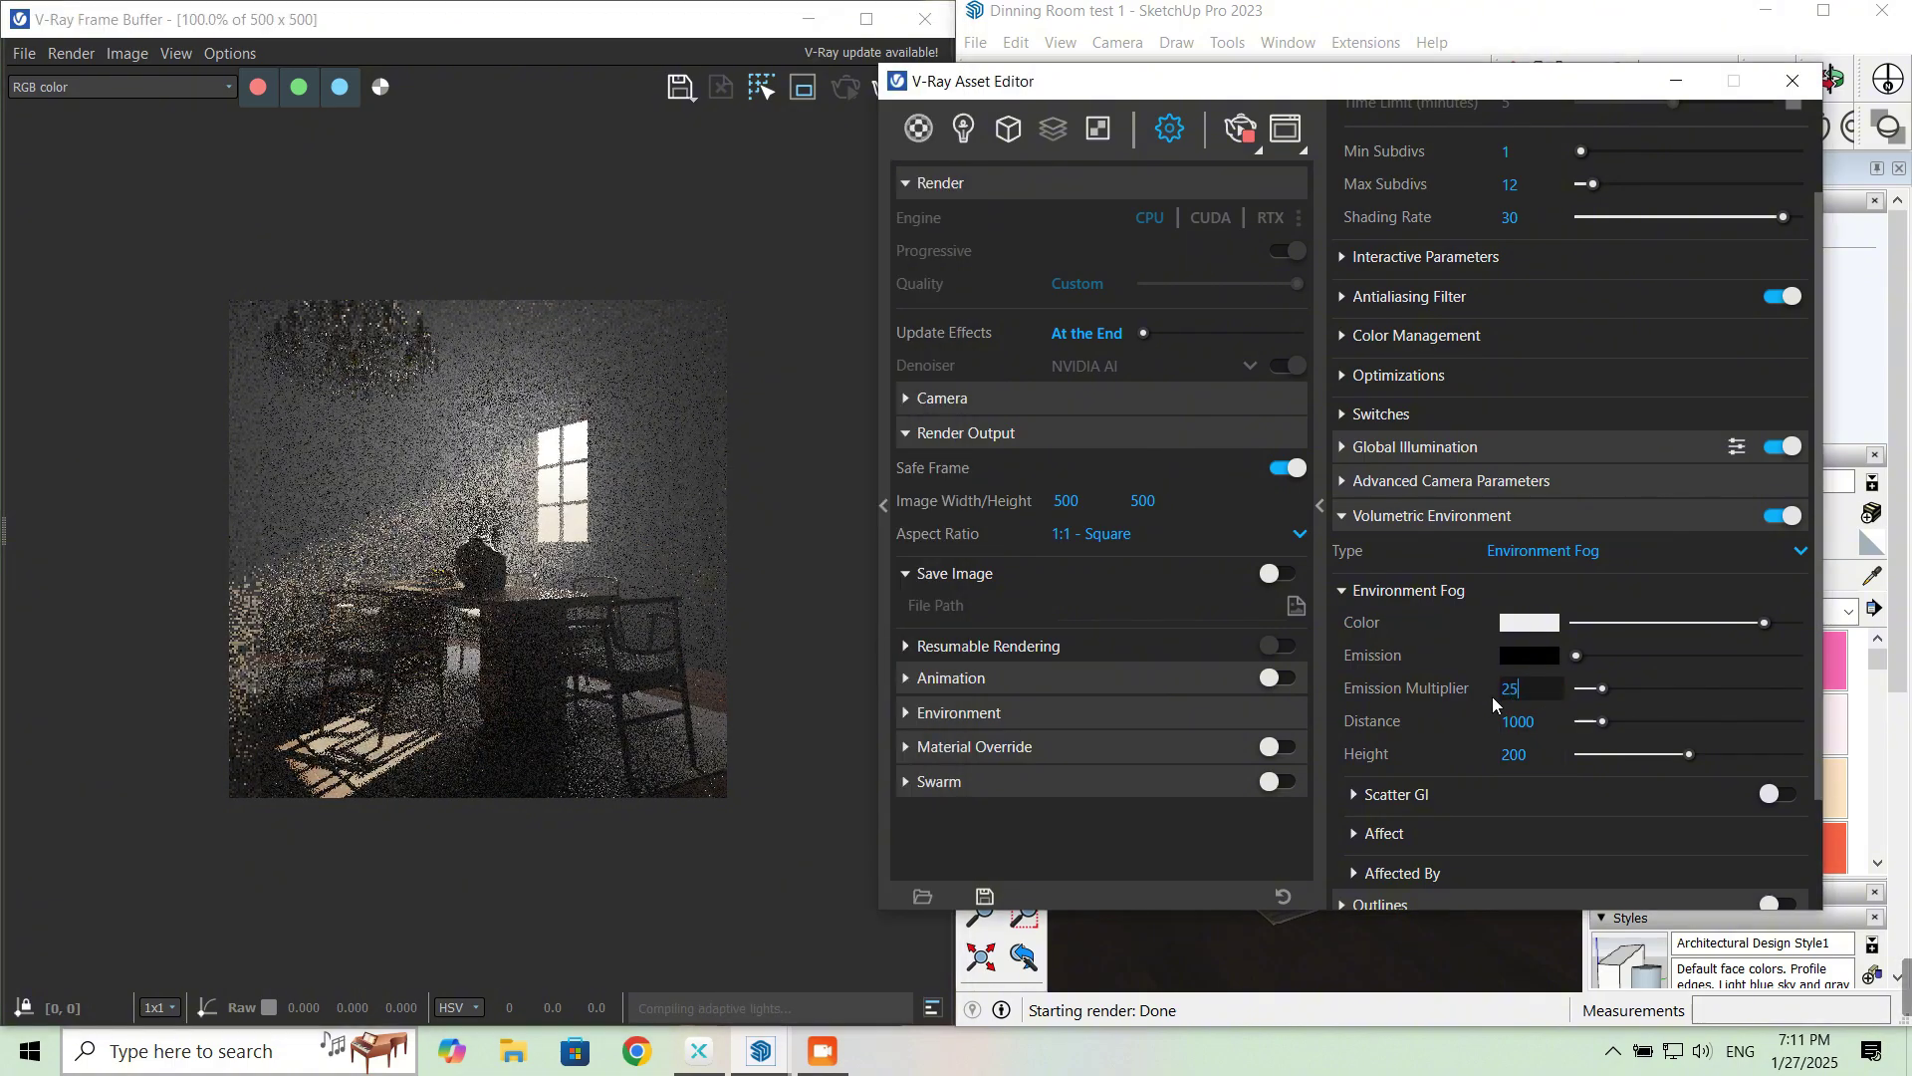
{"action": "key", "text": "Return"}
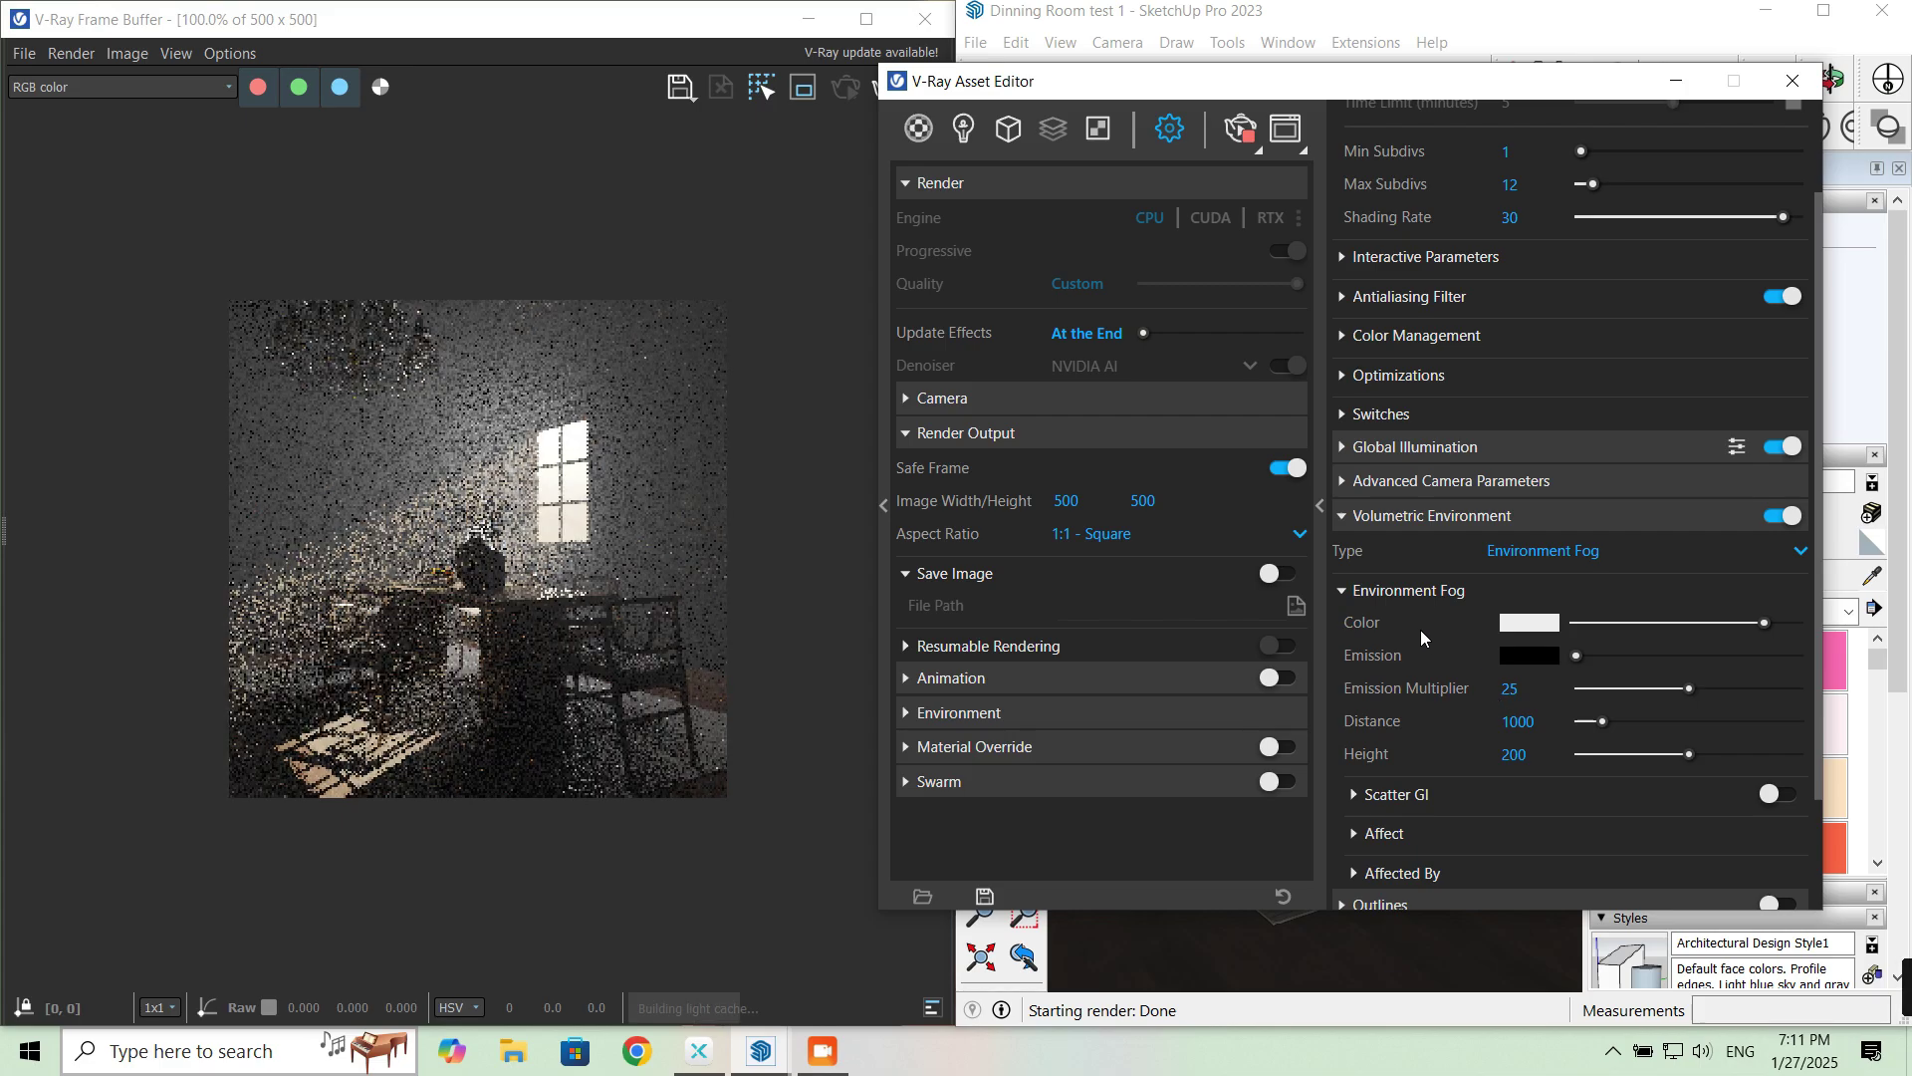
Step: Set the environment fog's distance to 3000
{"action": "left_click", "coordinate": [1554, 723]}
{"action": "type", "text": "30"}
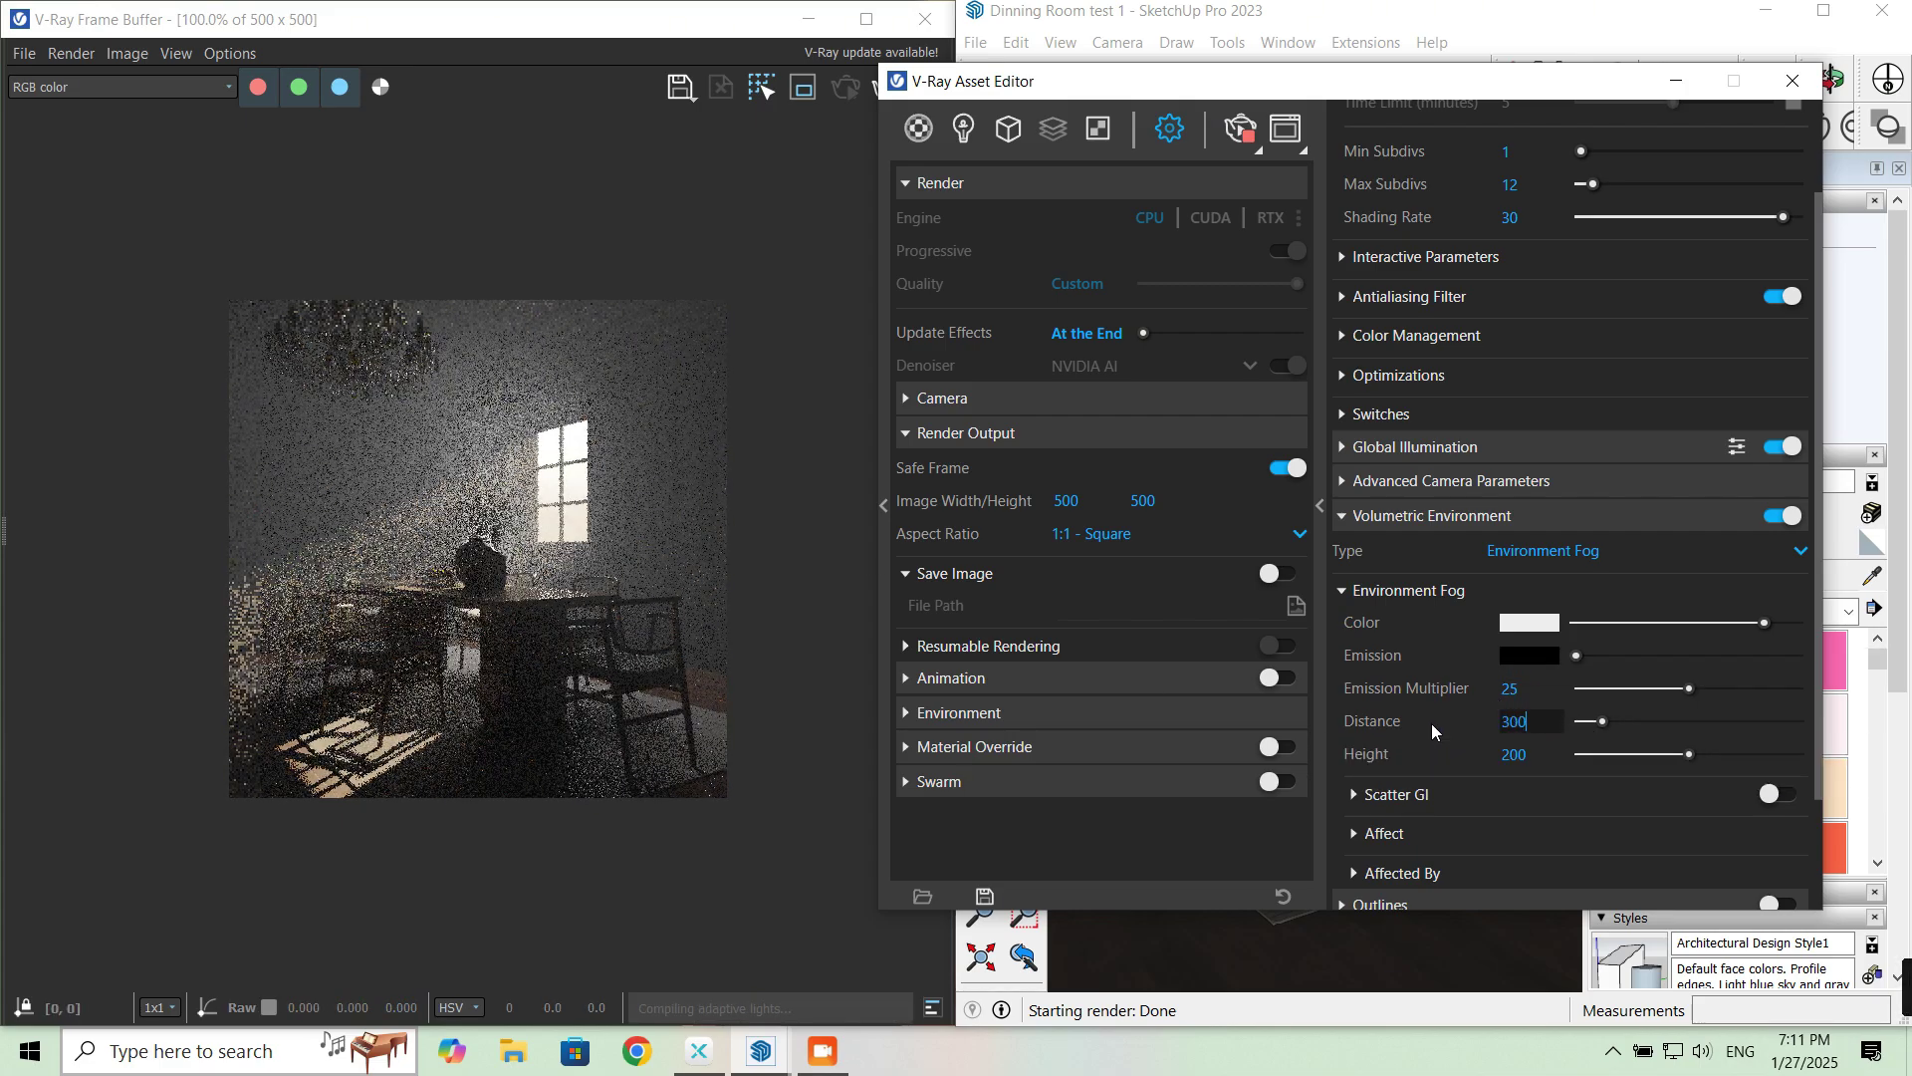
{"action": "type", "text": "00"}
{"action": "key", "text": "Return"}
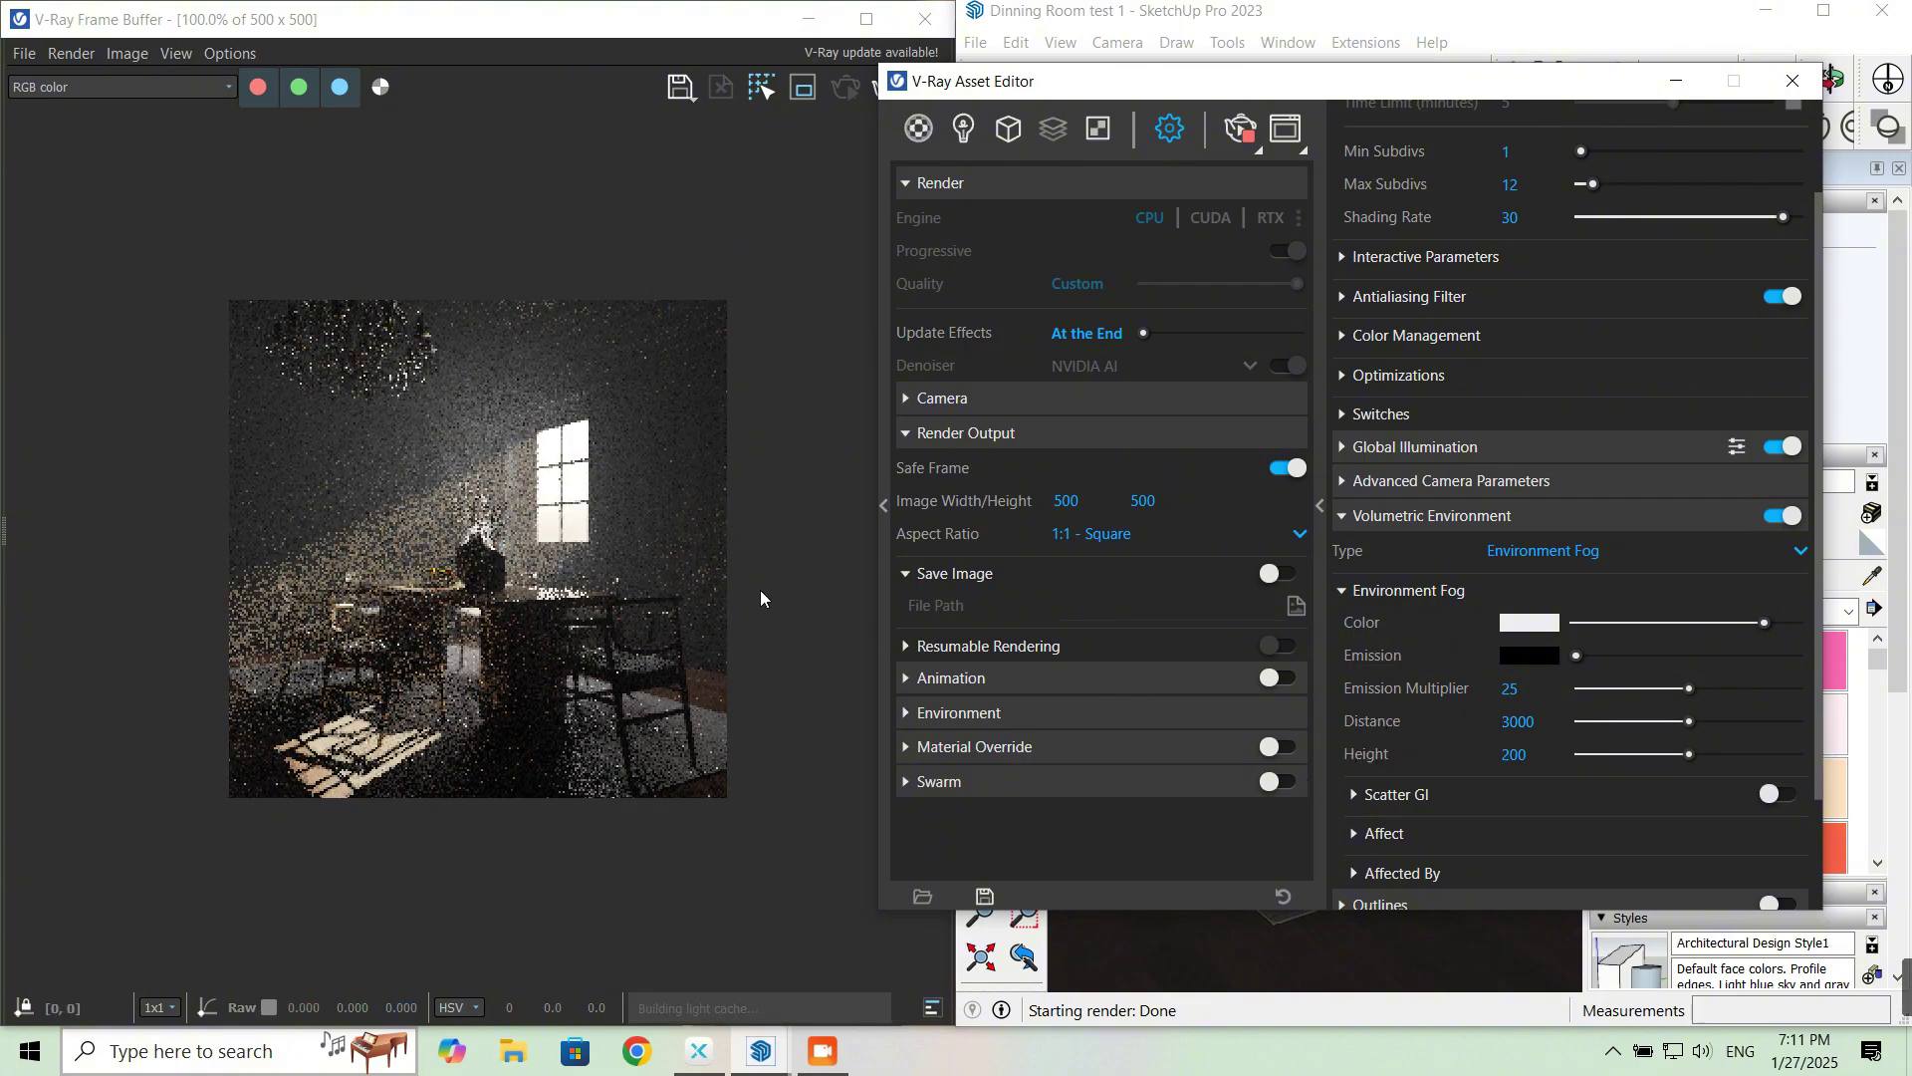
Step: Try a height of 0 for the environment fog
{"action": "left_click", "coordinate": [1508, 754]}
{"action": "type", "text": "0"}
{"action": "key", "text": "Return"}
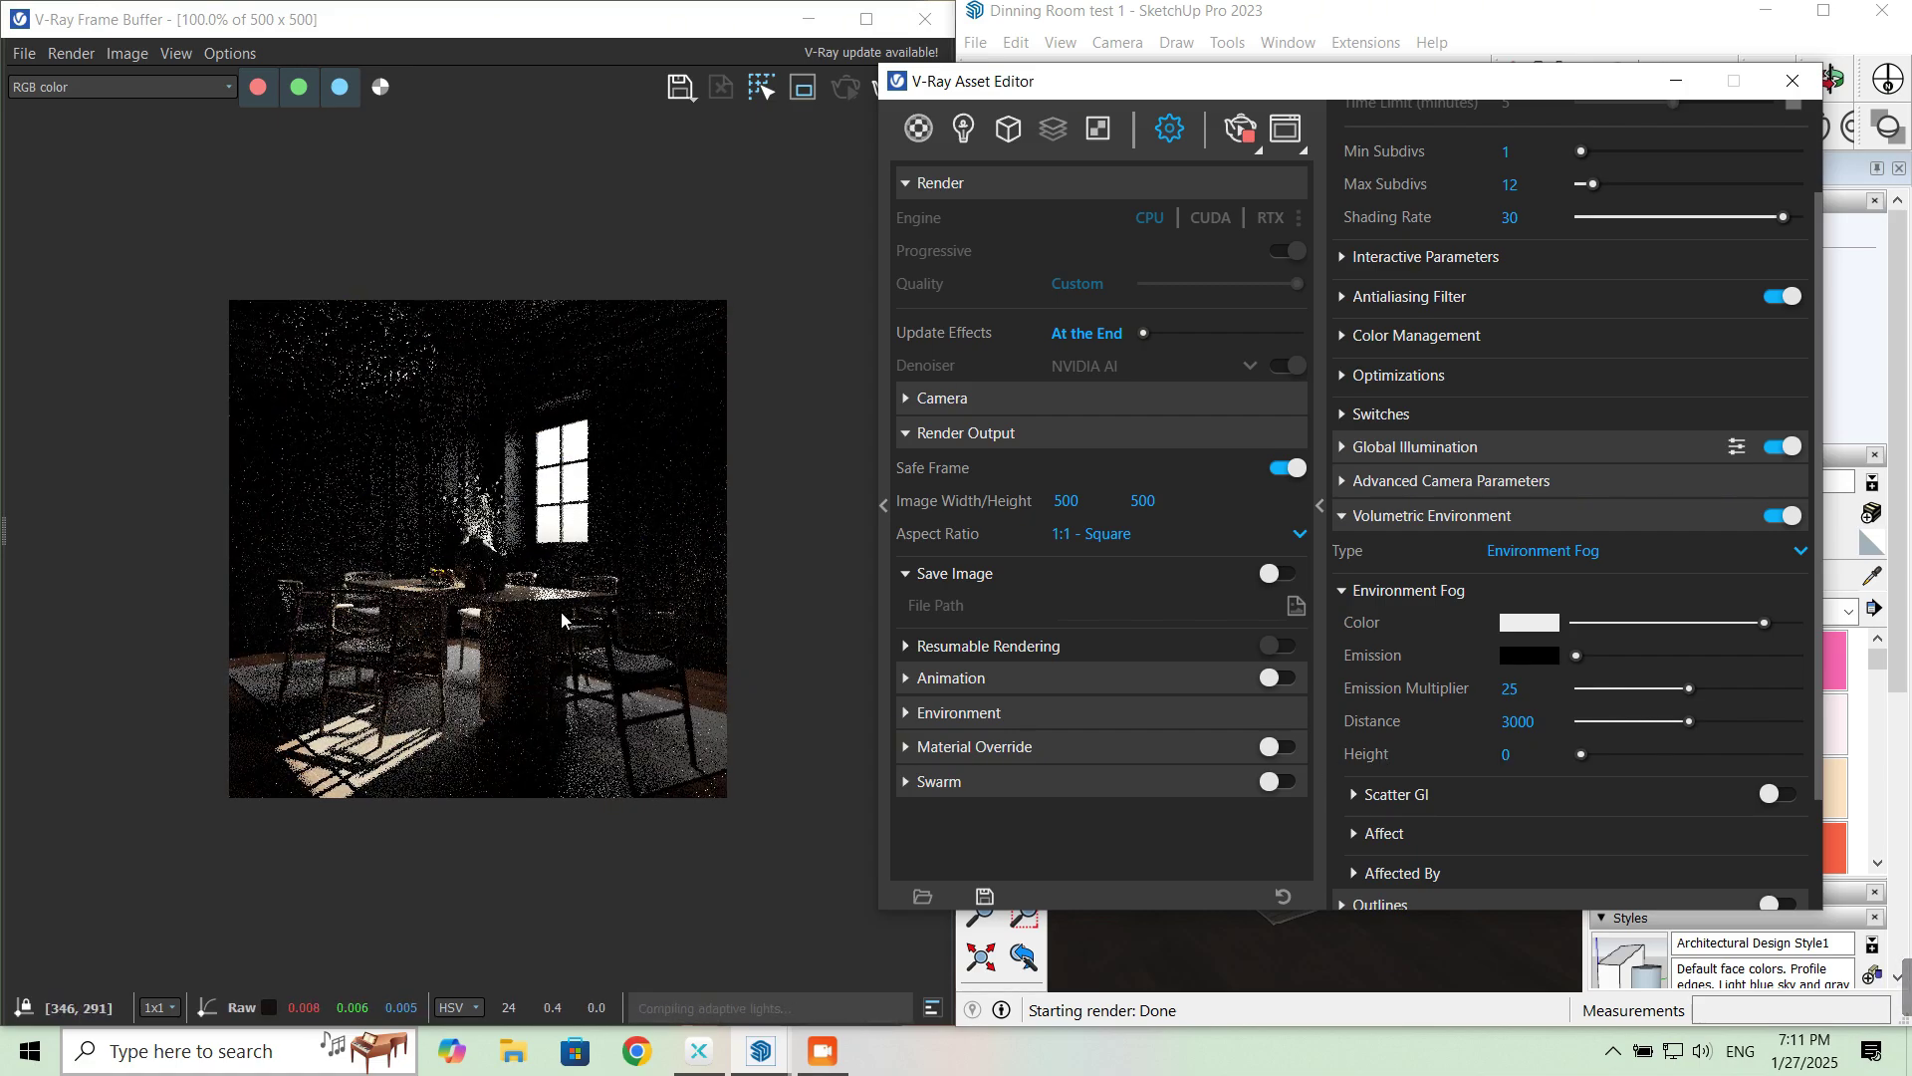
Step: Set the environment fog's height to 300
{"action": "left_click", "coordinate": [1509, 754]}
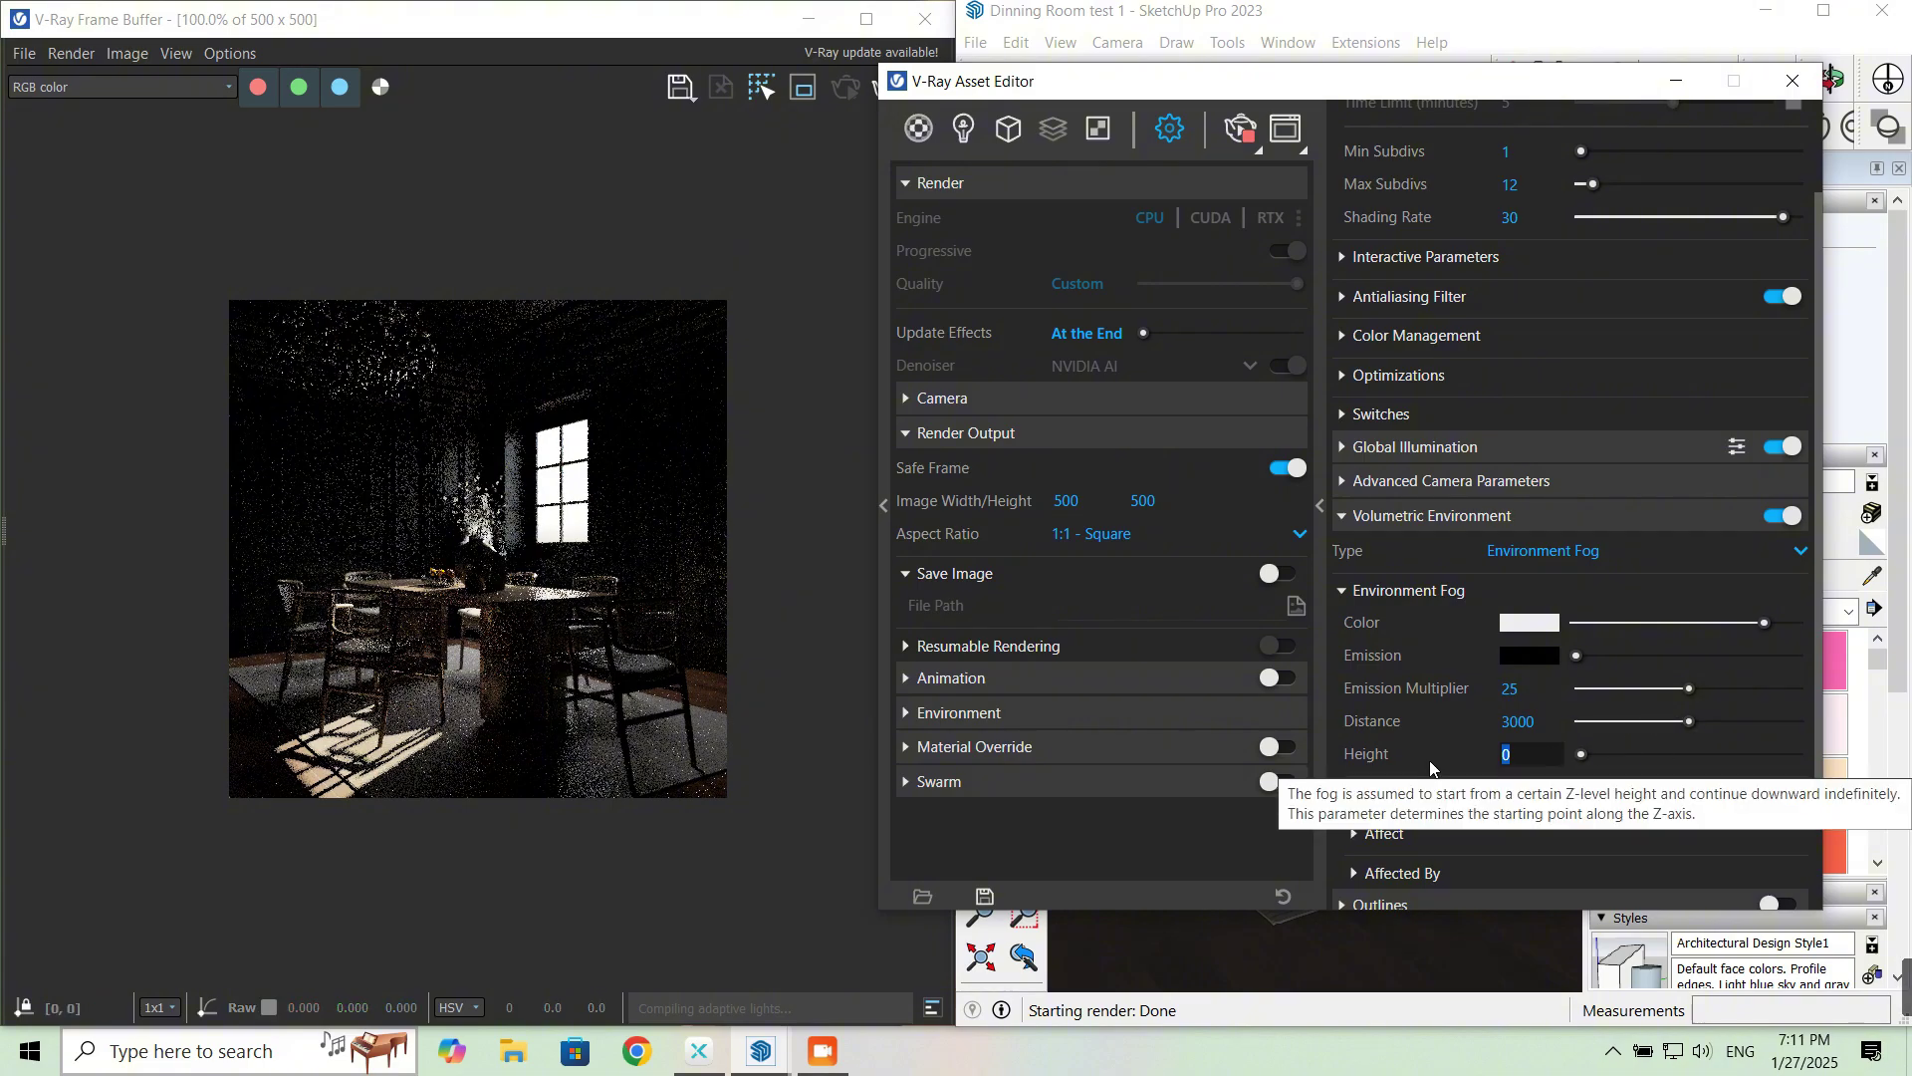
{"action": "type", "text": "300"}
{"action": "key", "text": "Return"}
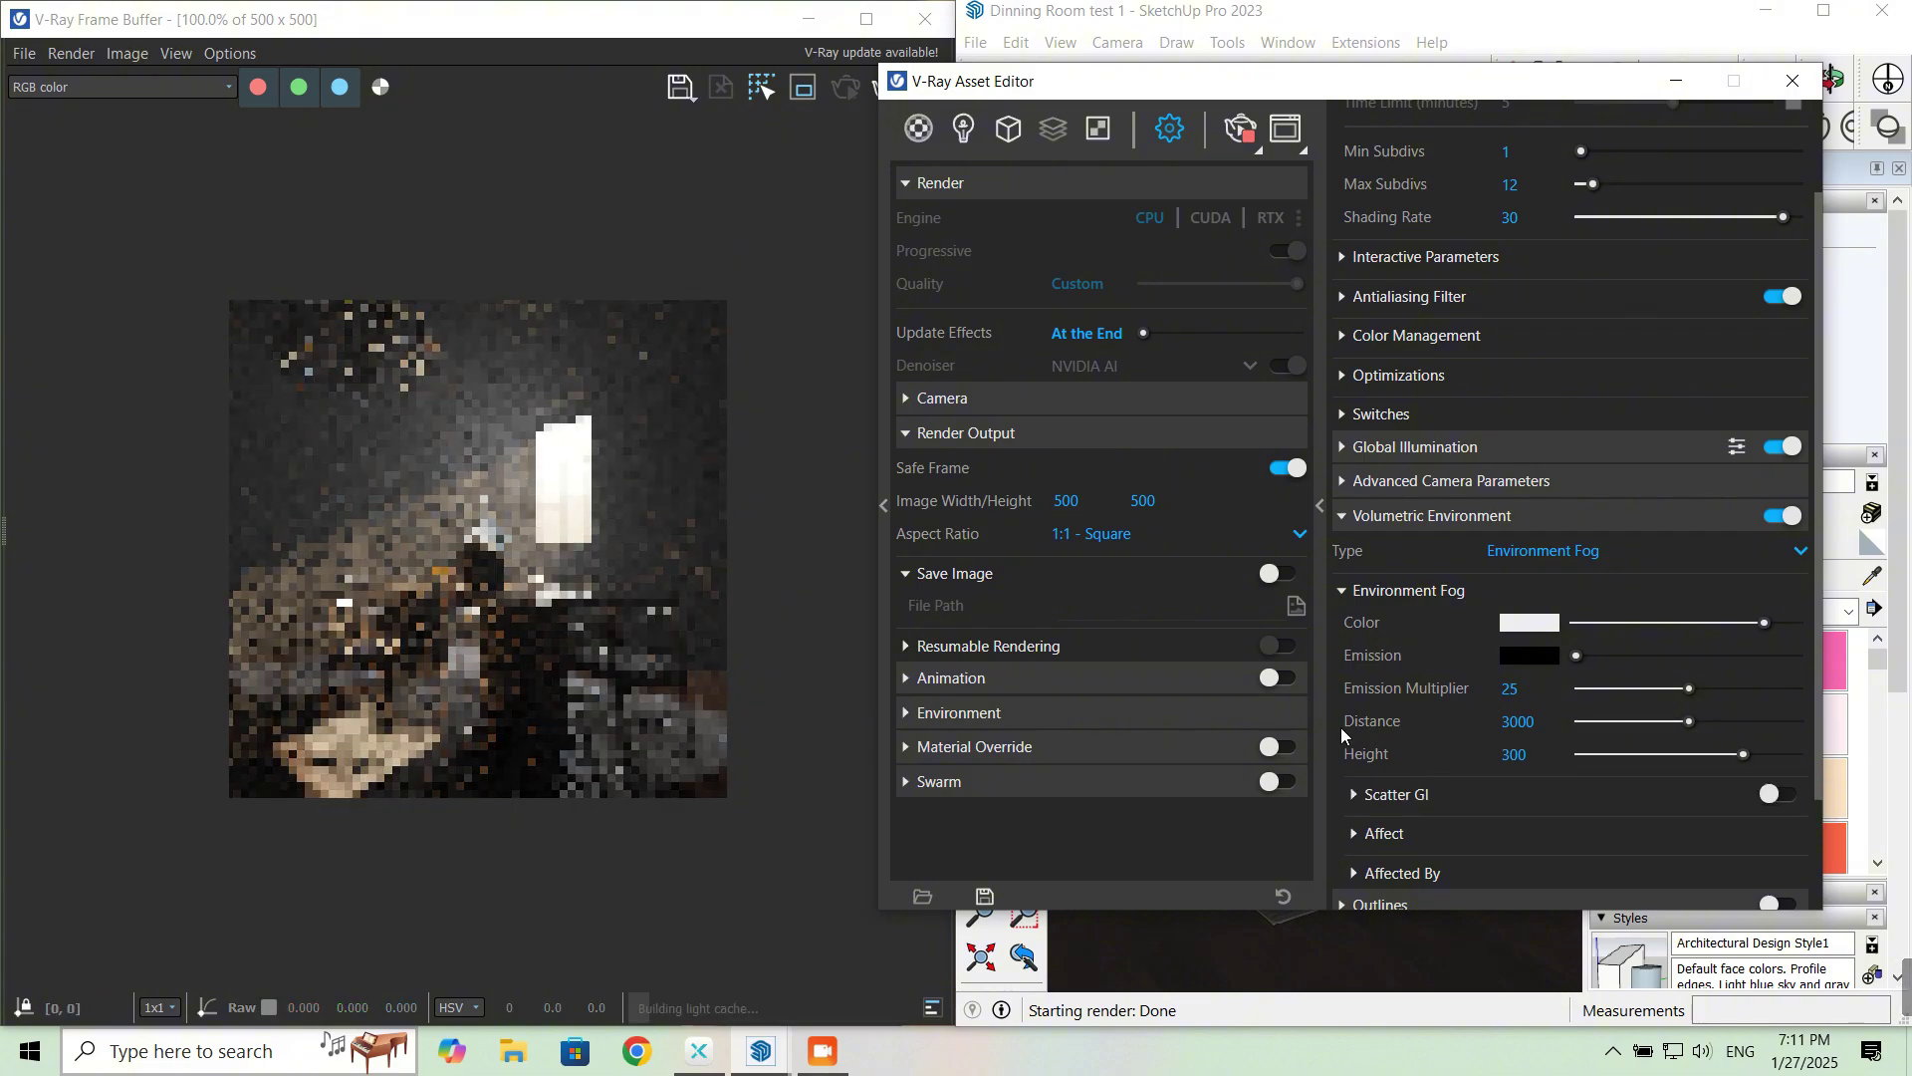
Step: Try a distance of 500 for the environment fog
{"action": "left_click", "coordinate": [1520, 722]}
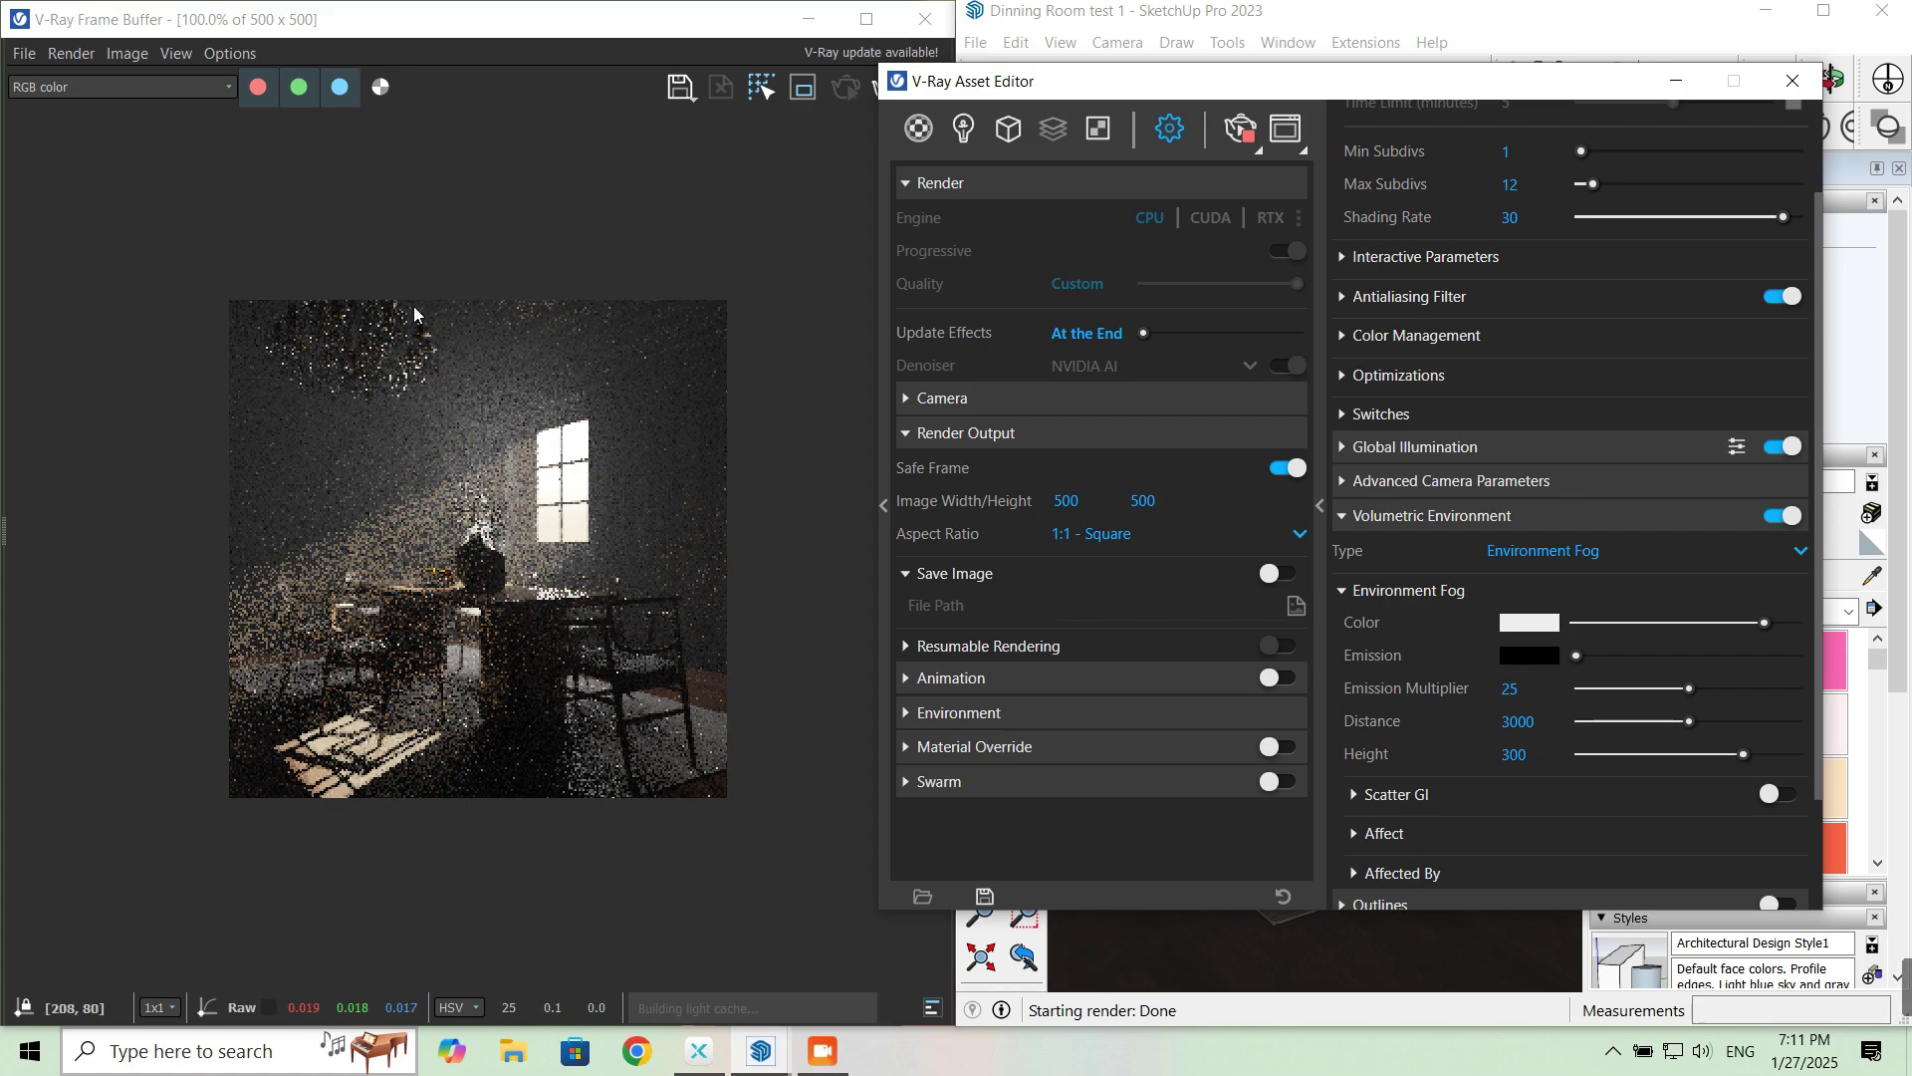
{"action": "left_click_drag", "start_coordinate": [1536, 722], "coordinate": [1496, 721]}
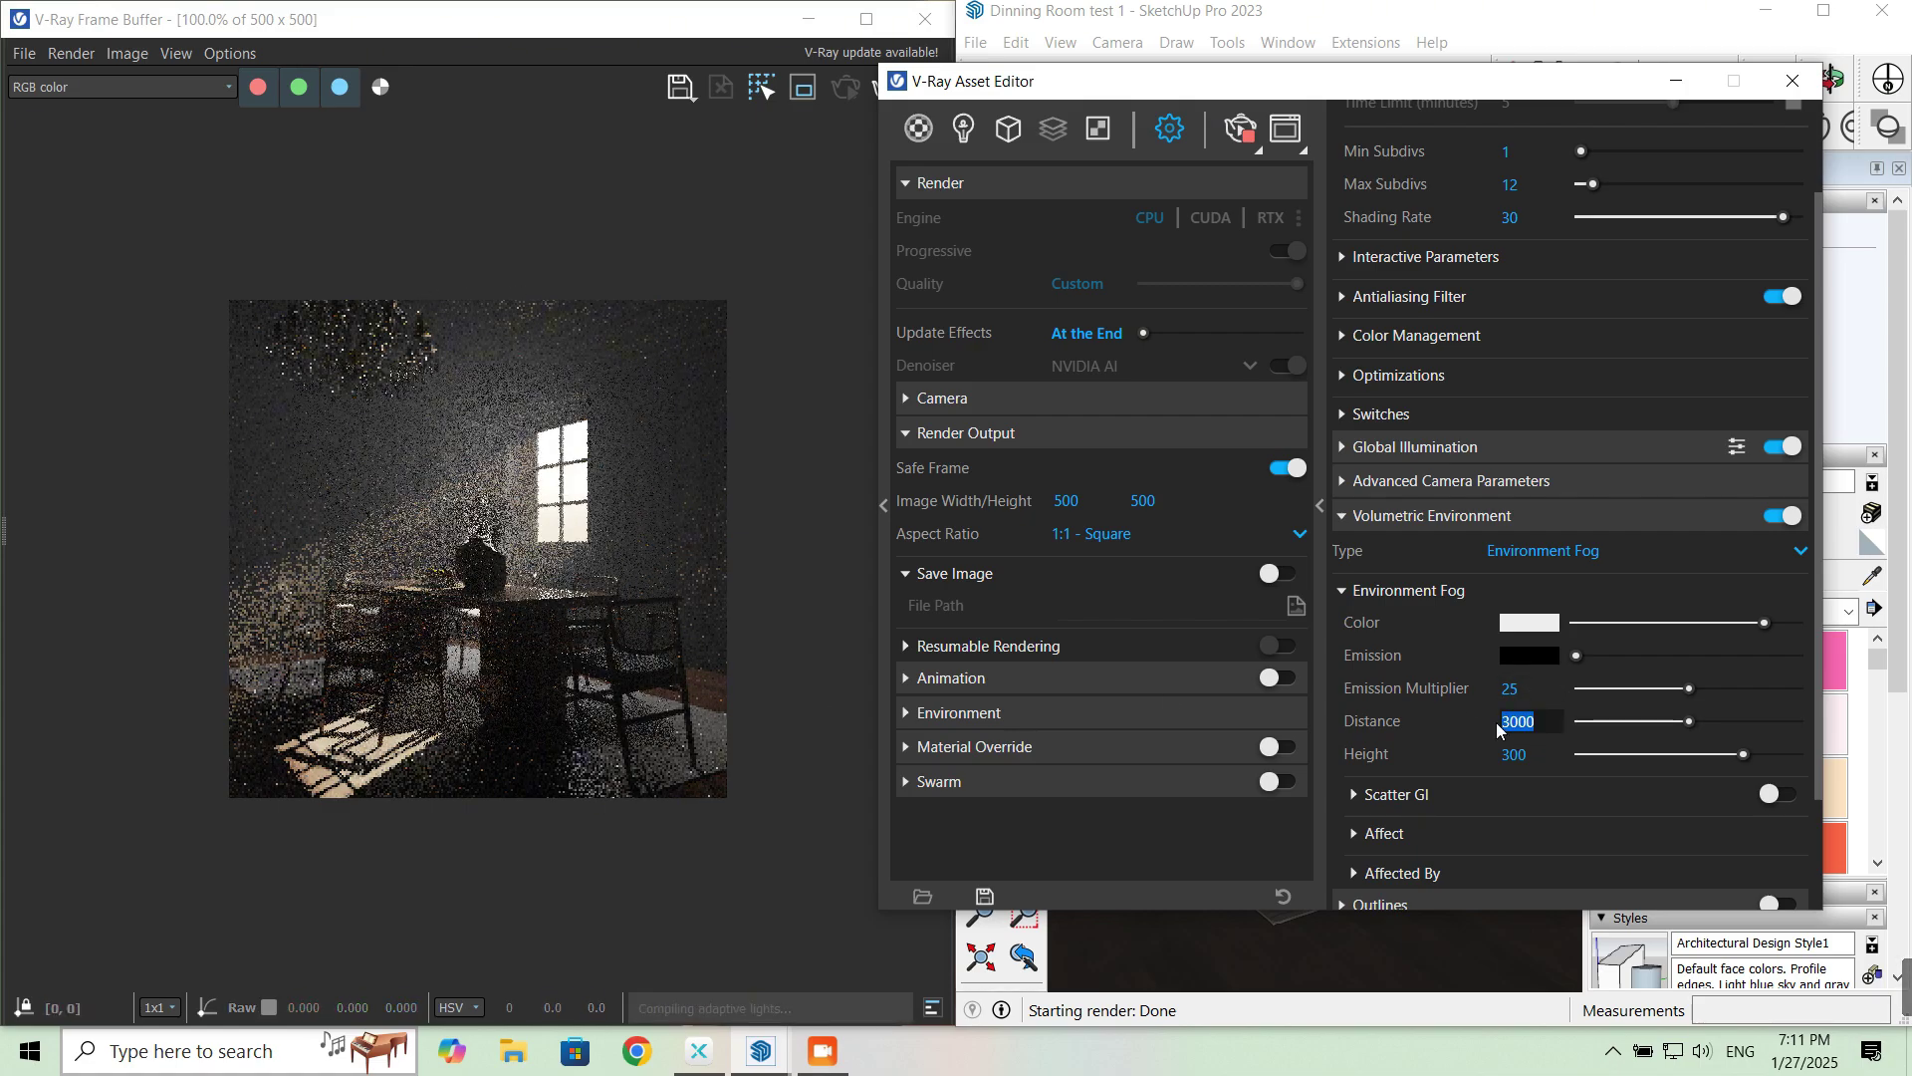
{"action": "type", "text": "1"}
{"action": "key", "text": "BackSpace"}
{"action": "type", "text": "500"}
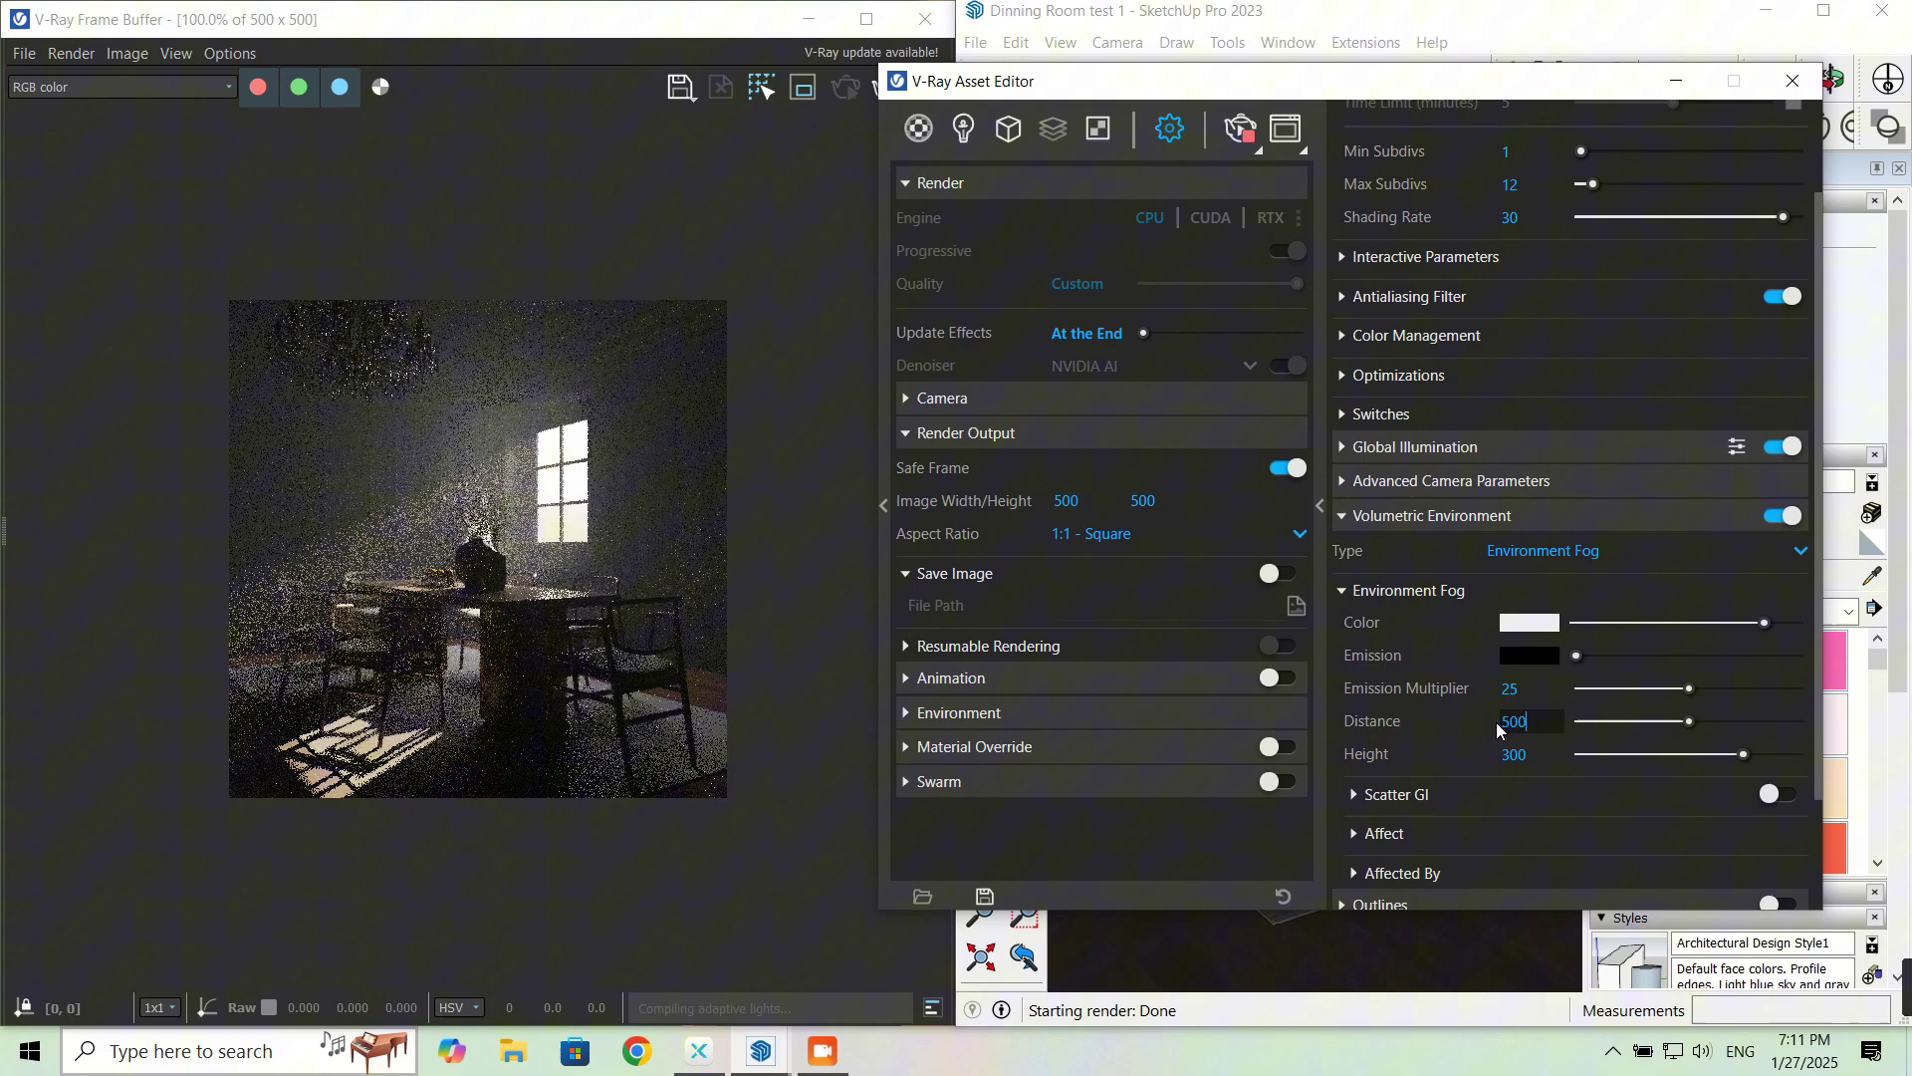
{"action": "key", "text": "Return"}
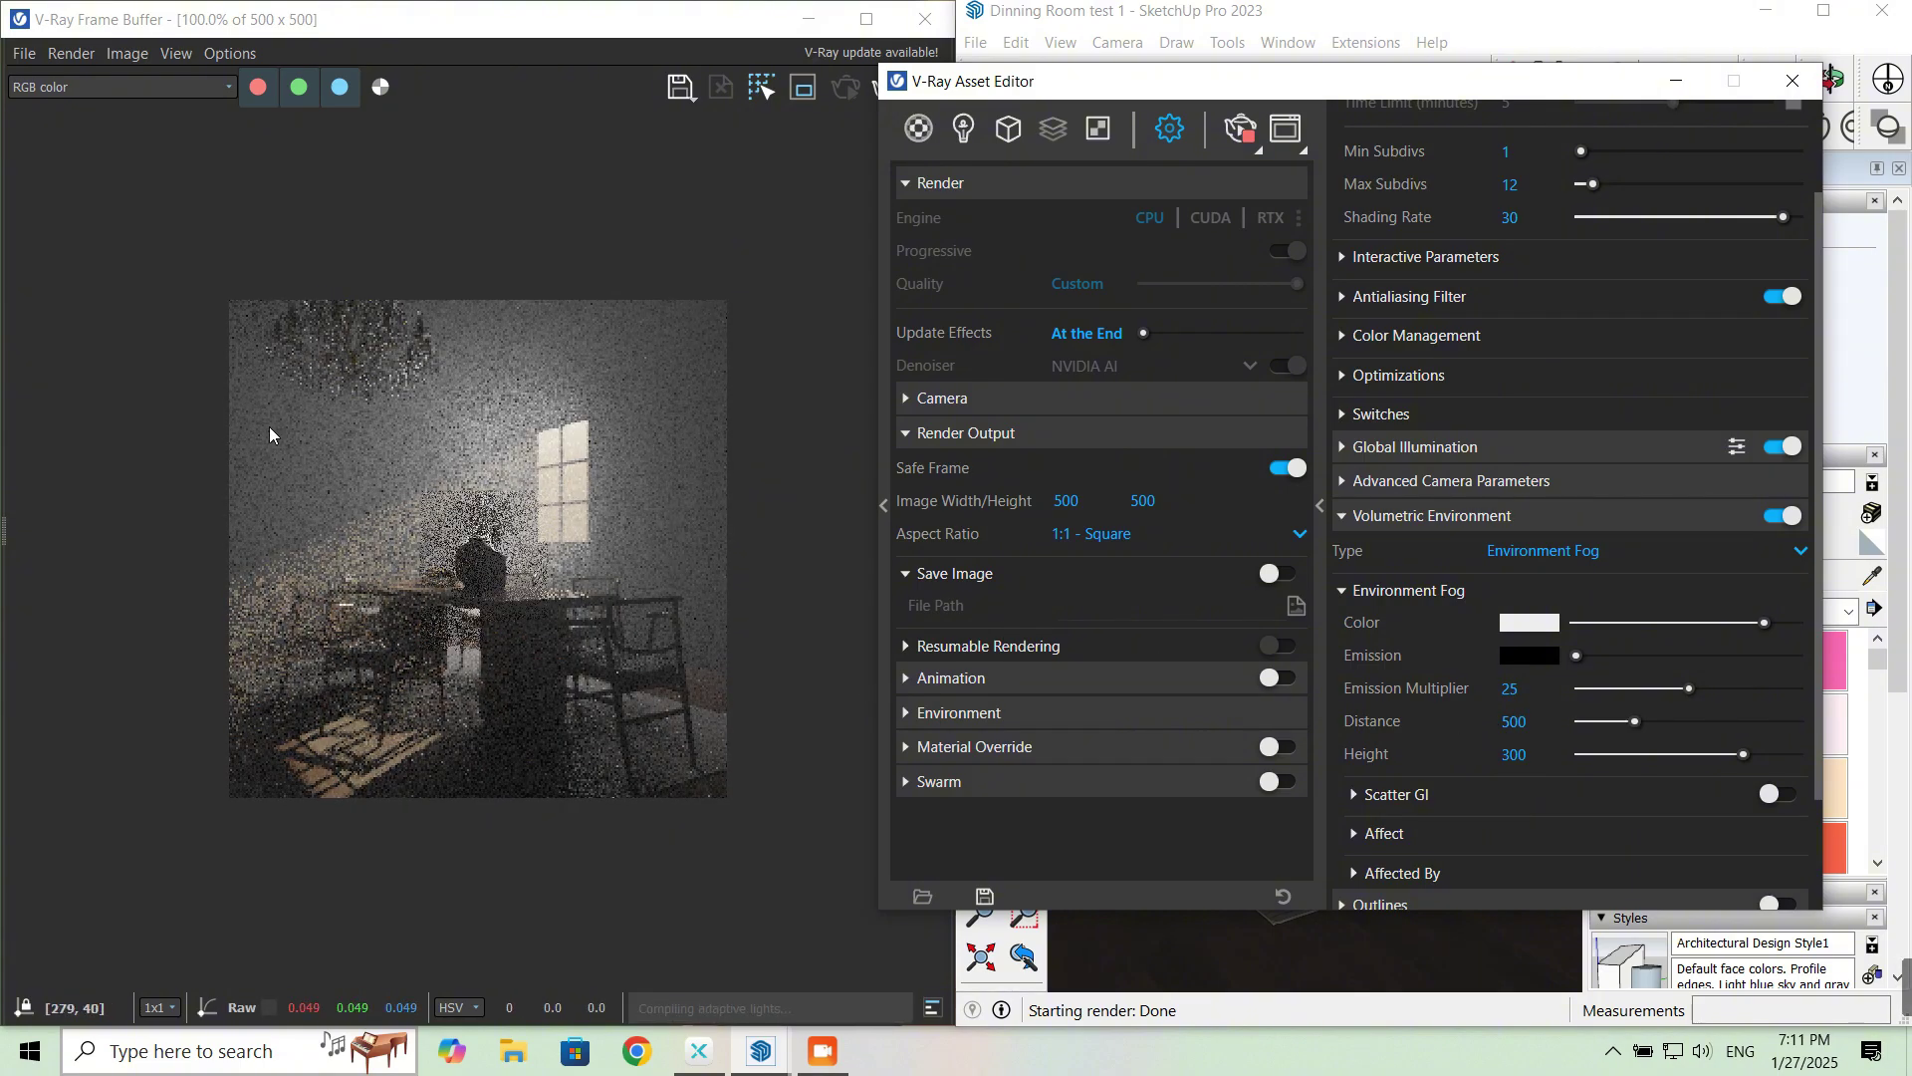
Step: Set the environment fog's distance to 5000
{"action": "double_click", "coordinate": [1512, 721]}
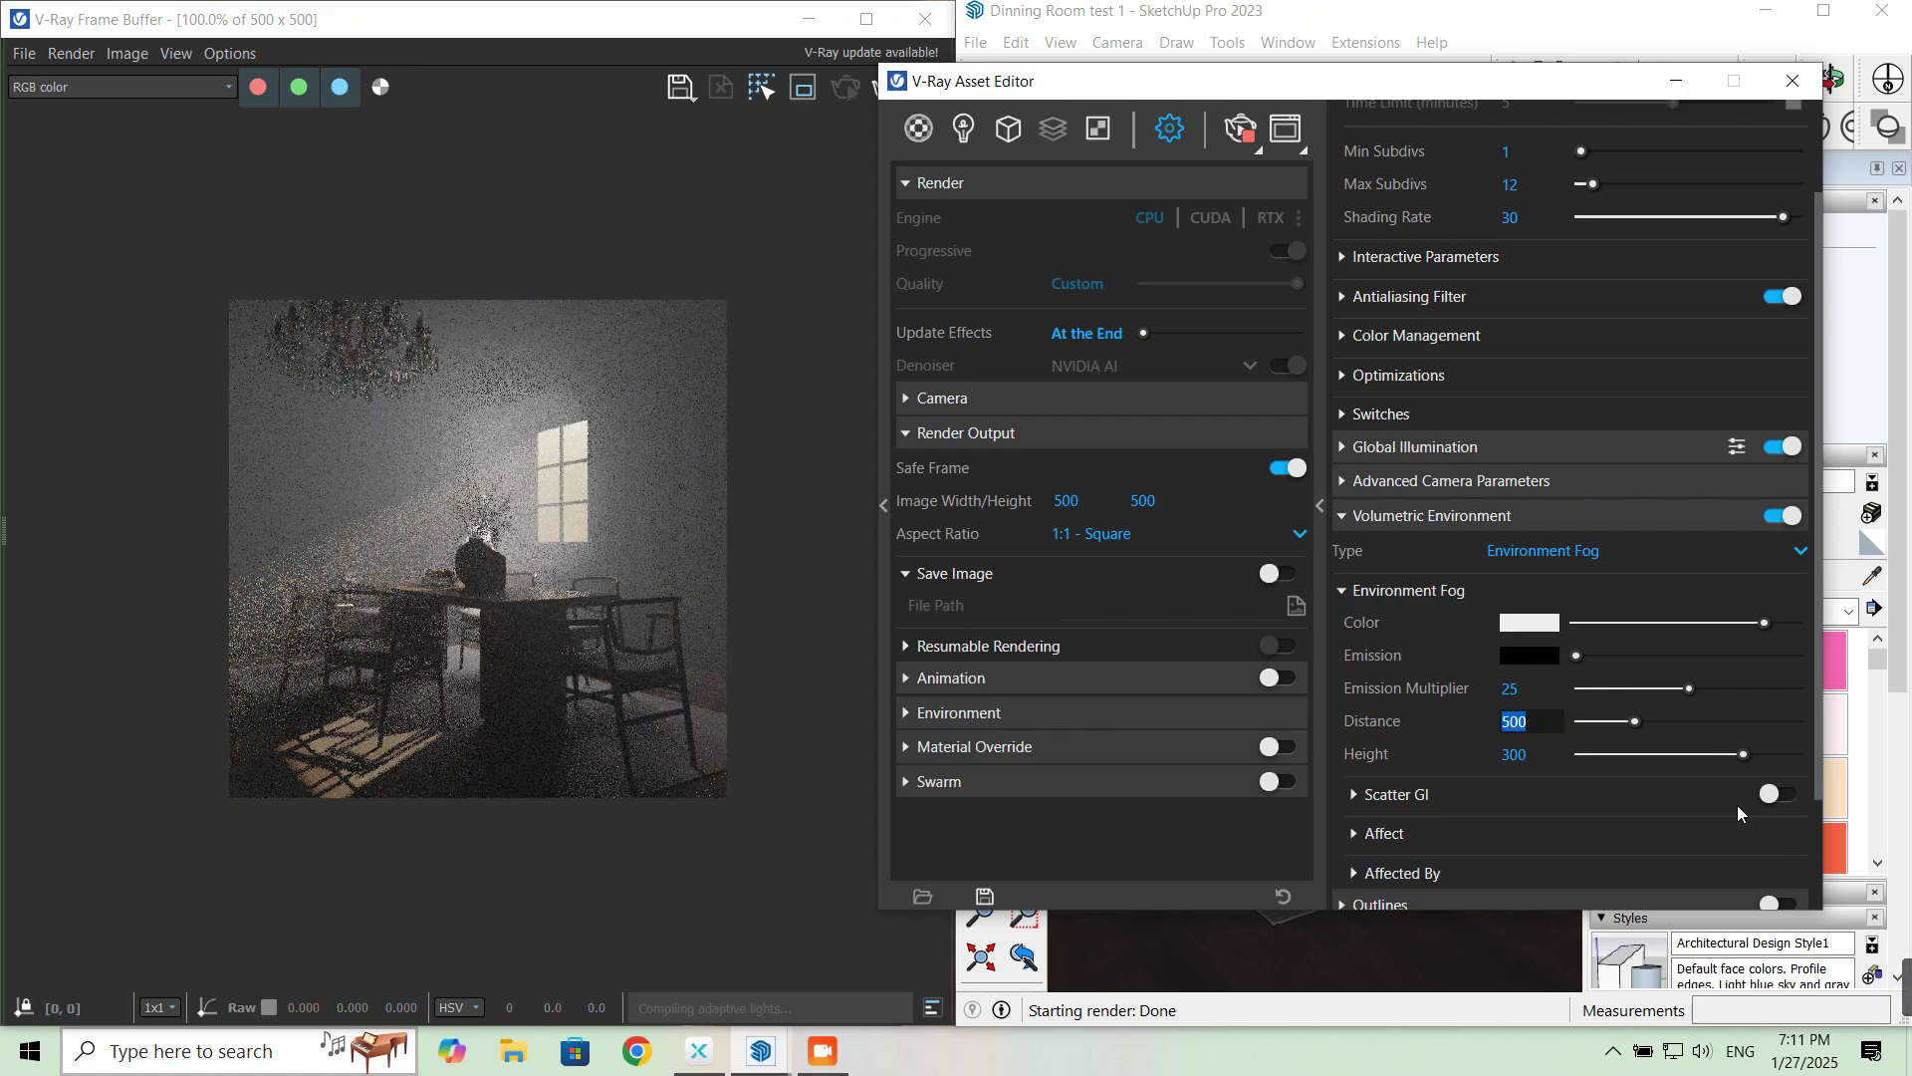
{"action": "type", "text": "5000"}
{"action": "key", "text": "Return"}
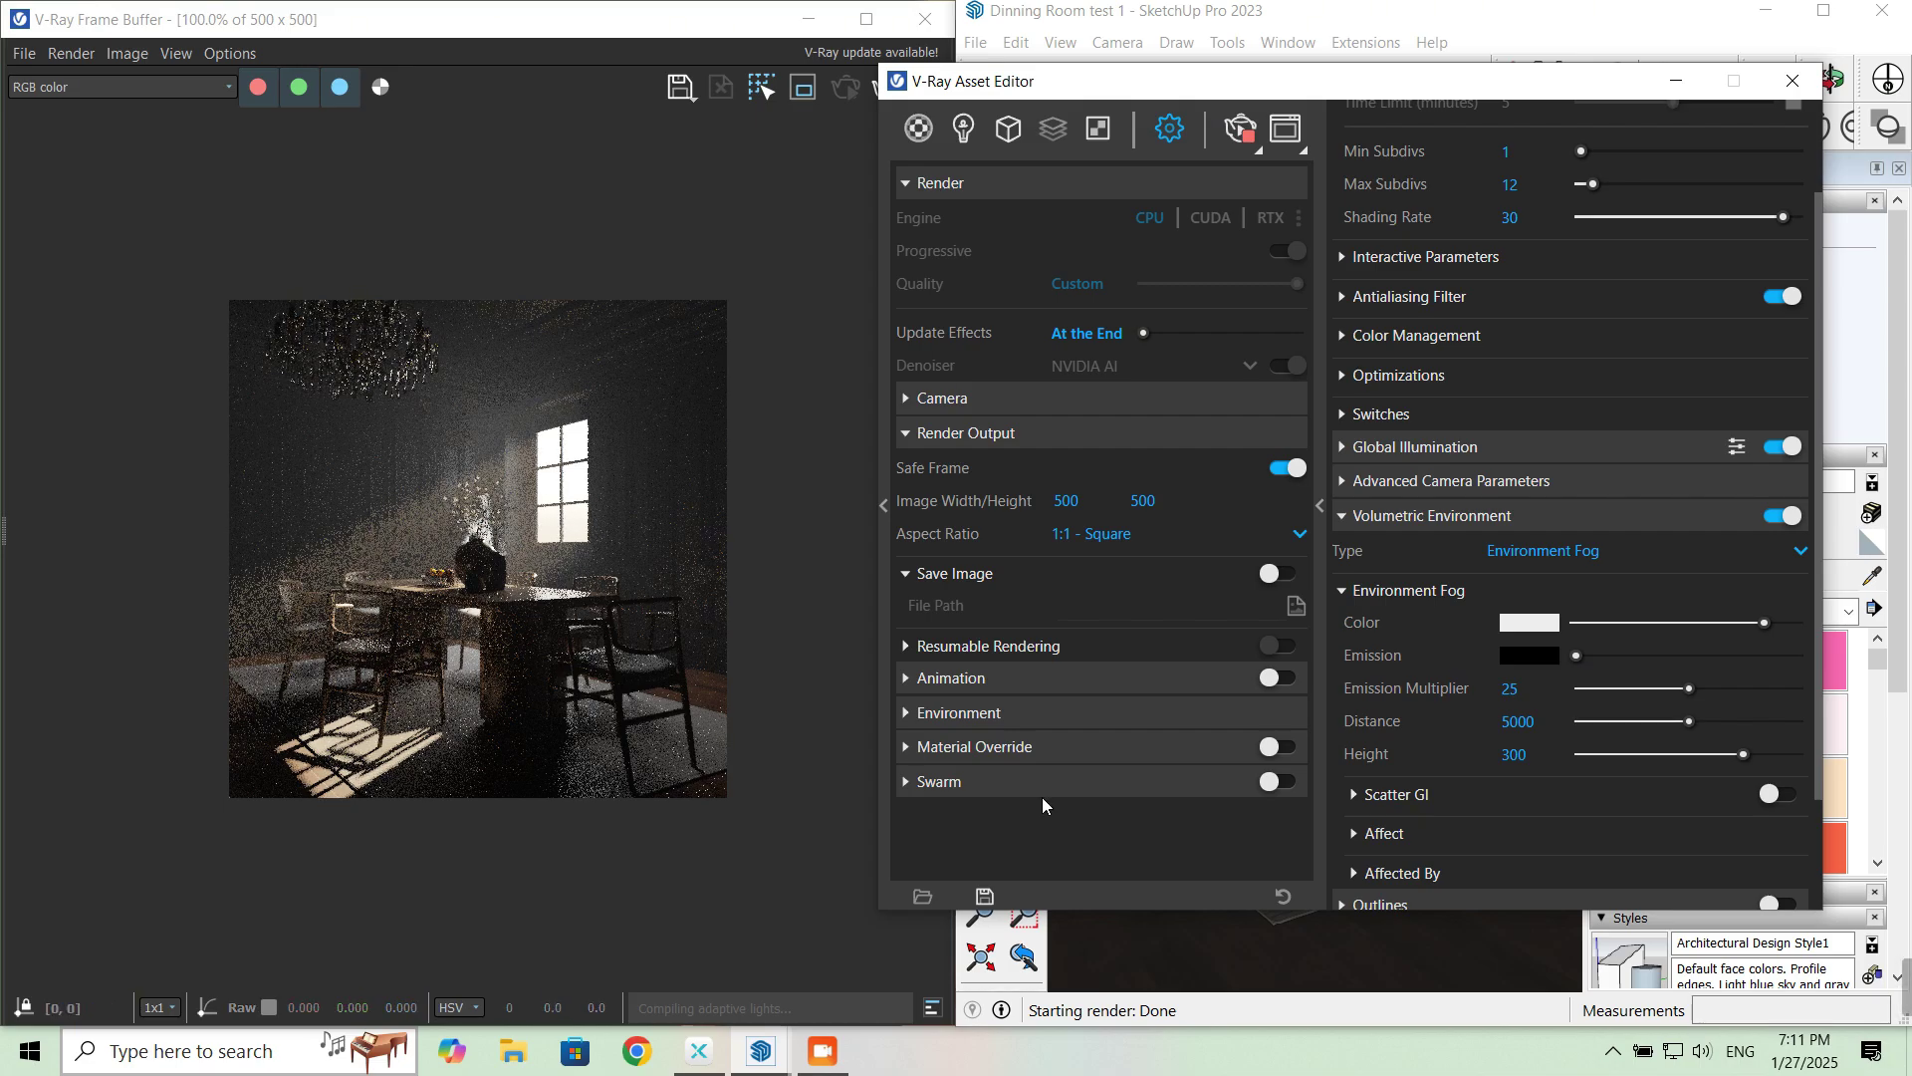
Step: Try a yellow-green and a pure white emission color for the environment fog
{"action": "scroll", "coordinate": [1410, 697], "scroll_direction": "down", "scroll_amount": 3}
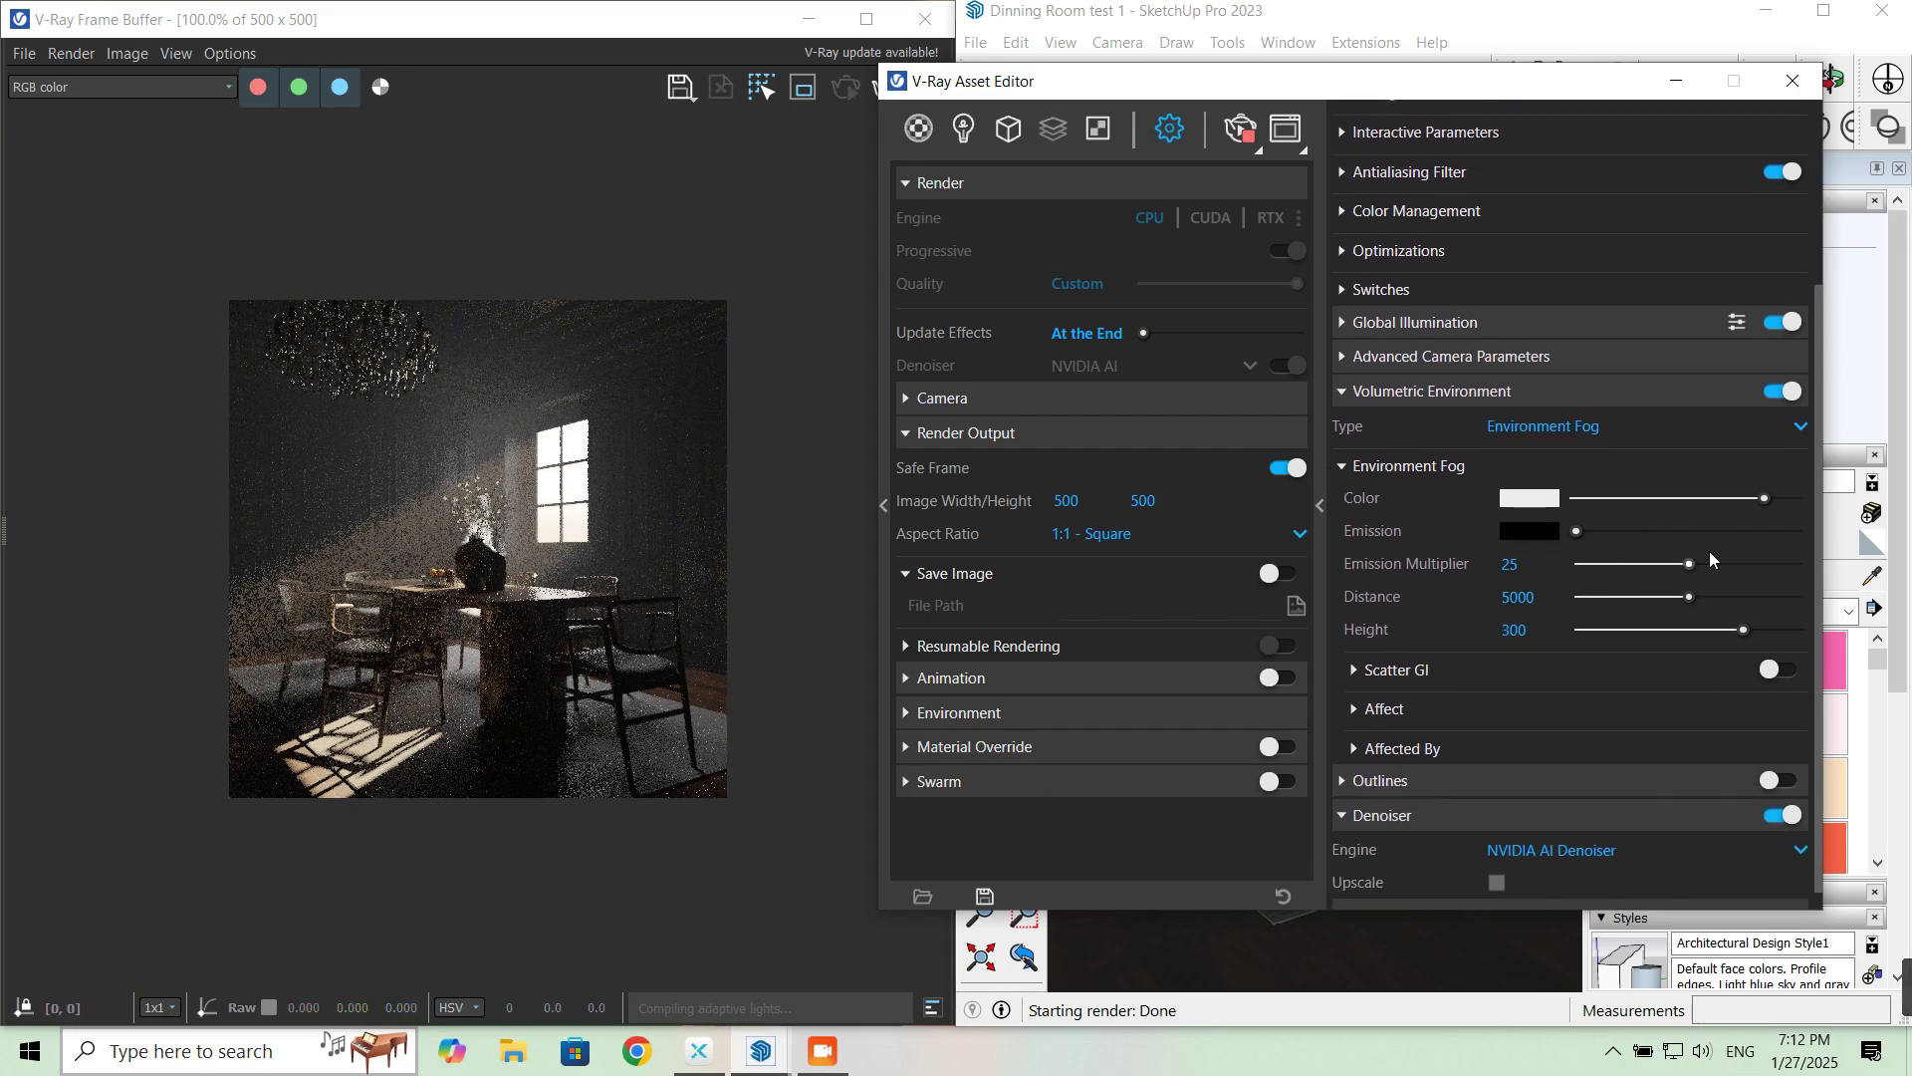
{"action": "scroll", "coordinate": [1518, 795], "scroll_direction": "up", "scroll_amount": 3}
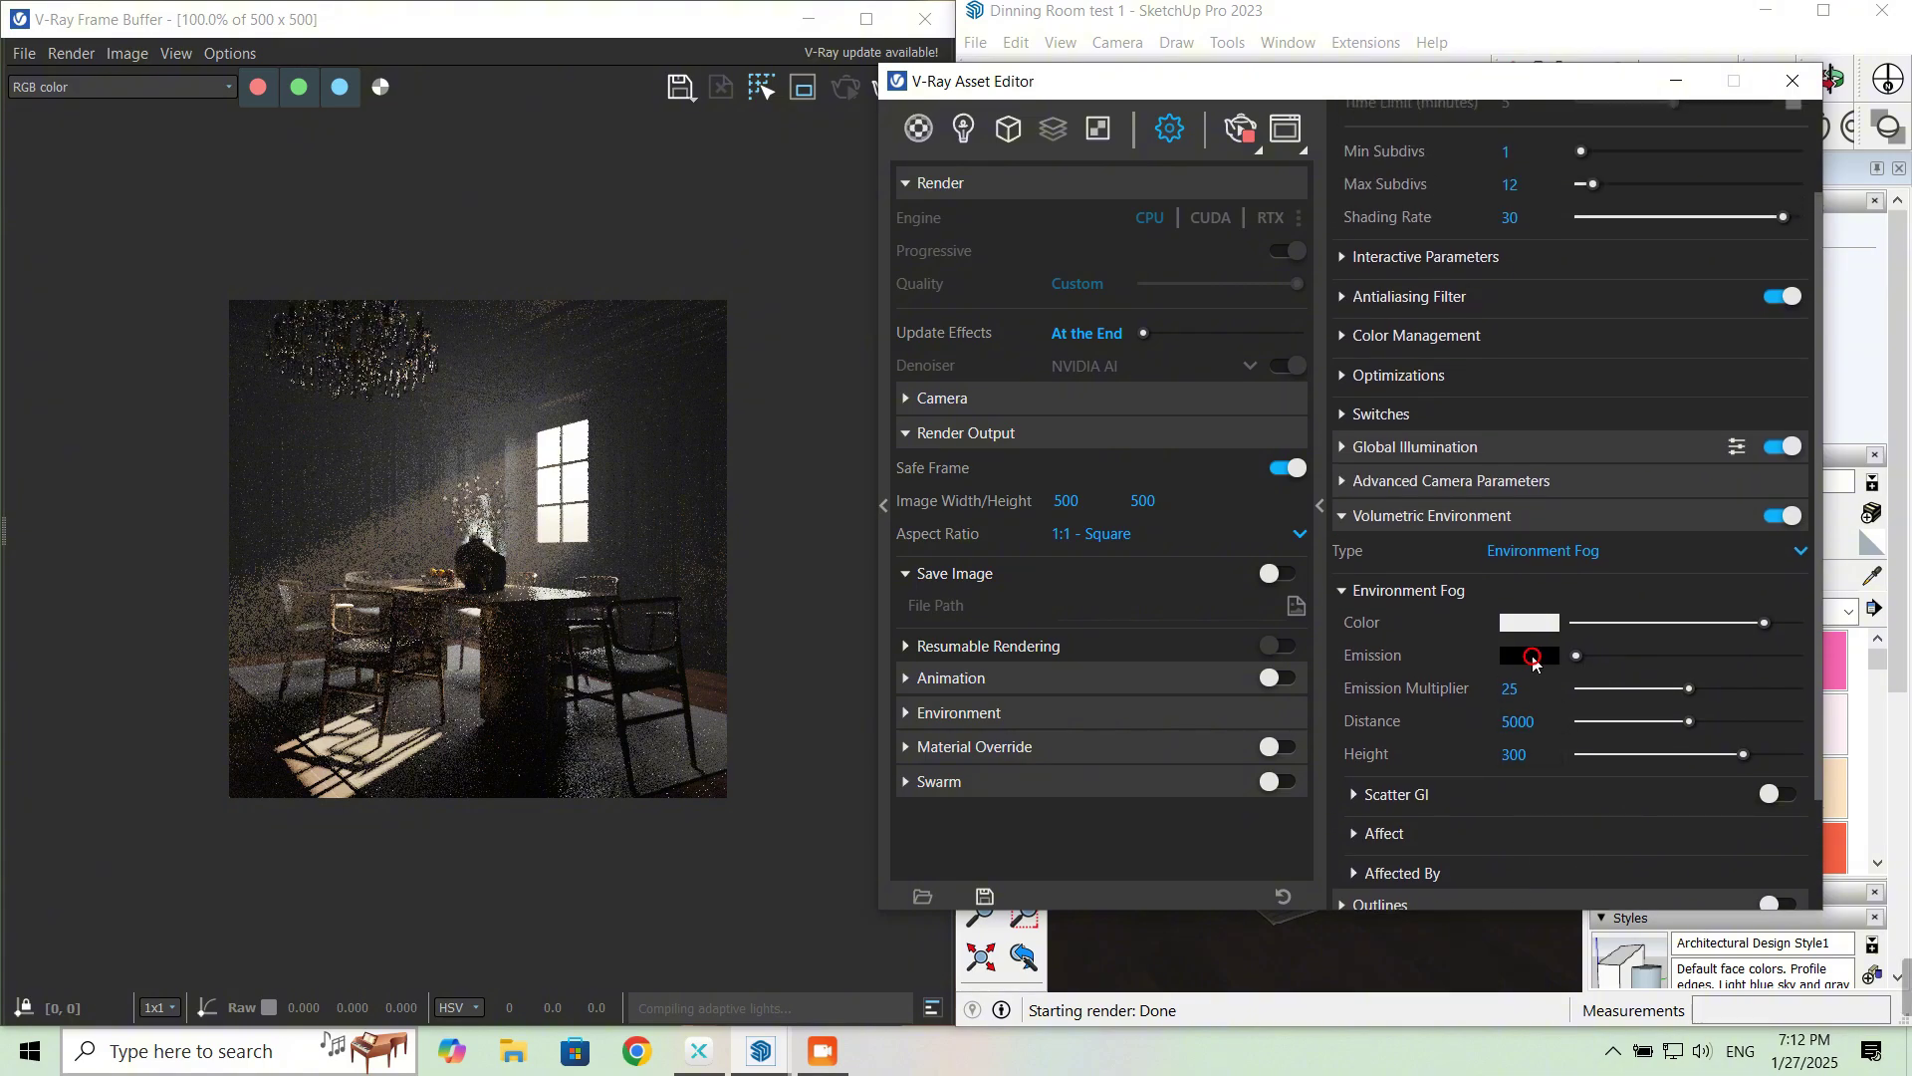
{"action": "left_click", "coordinate": [1530, 657]}
{"action": "left_click", "coordinate": [911, 398]}
{"action": "left_click", "coordinate": [812, 372]}
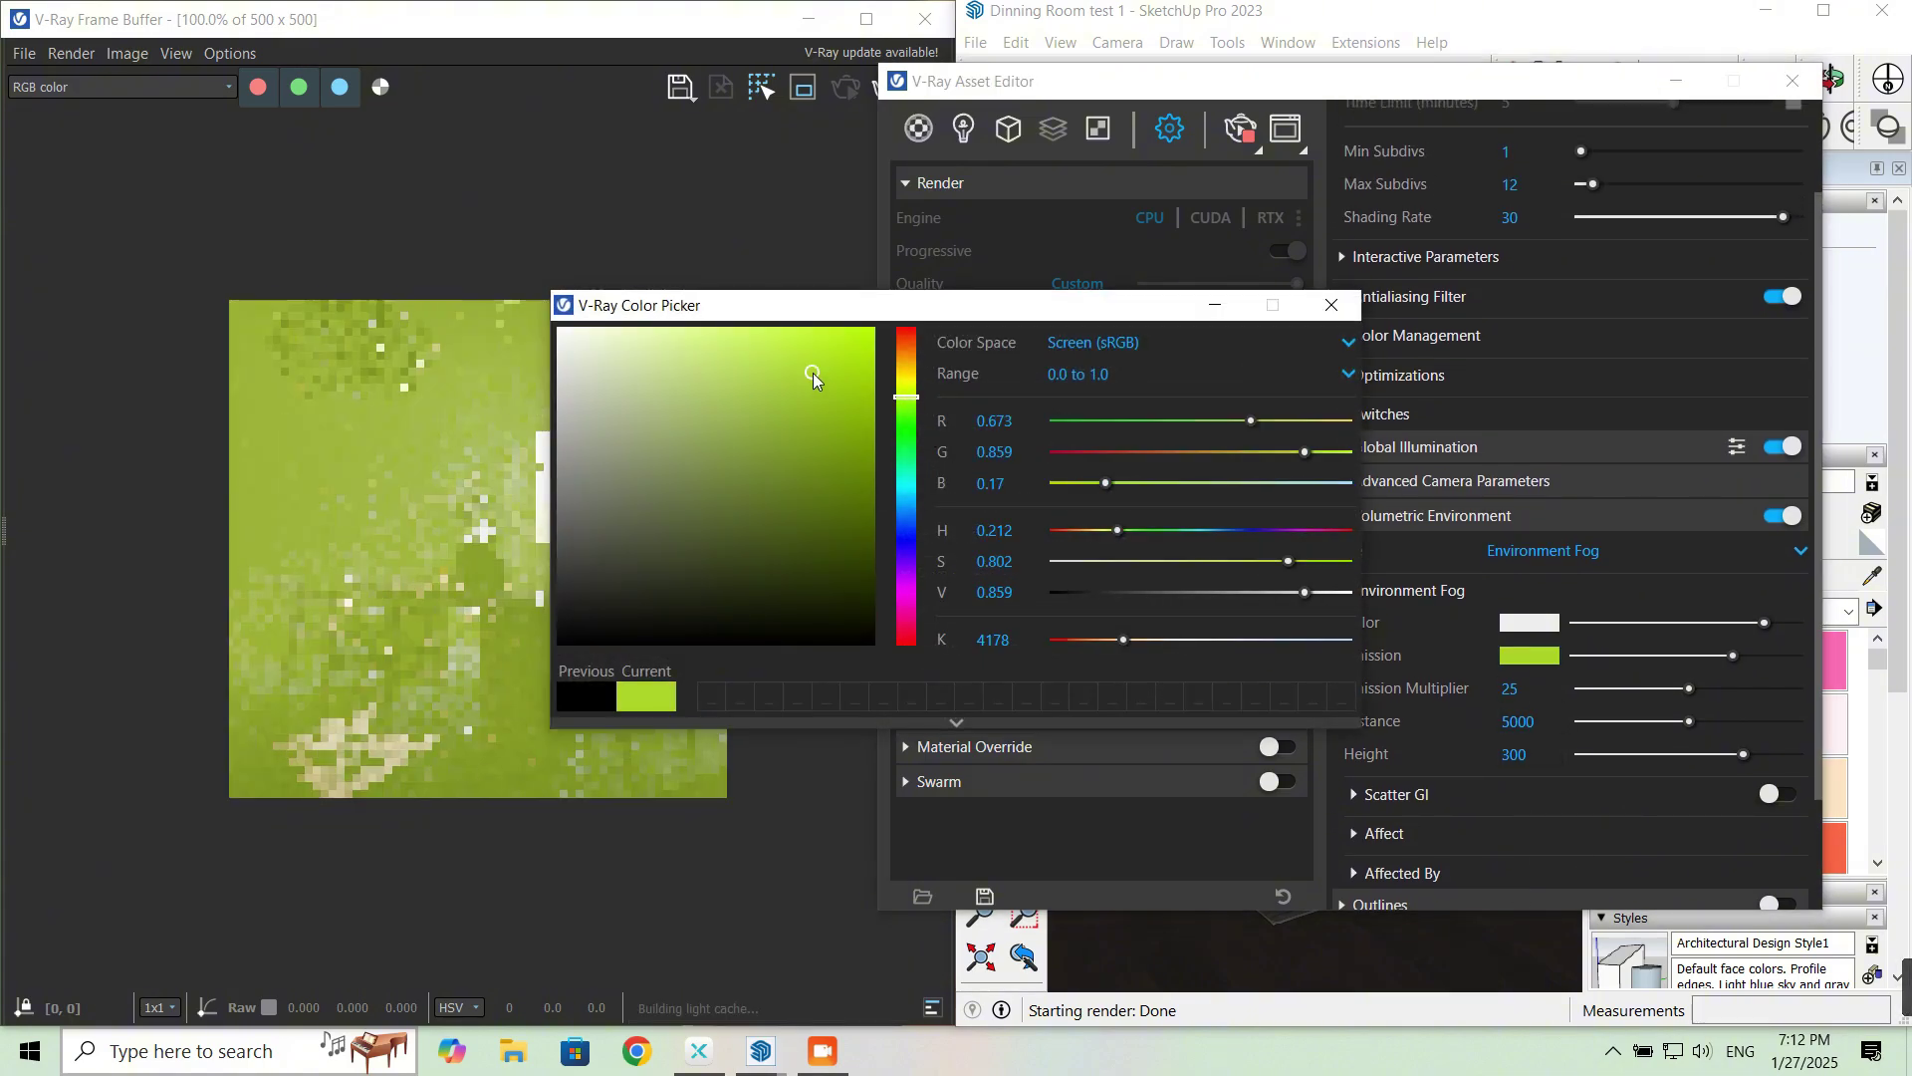
{"action": "left_click_drag", "start_coordinate": [813, 373], "coordinate": [558, 327]}
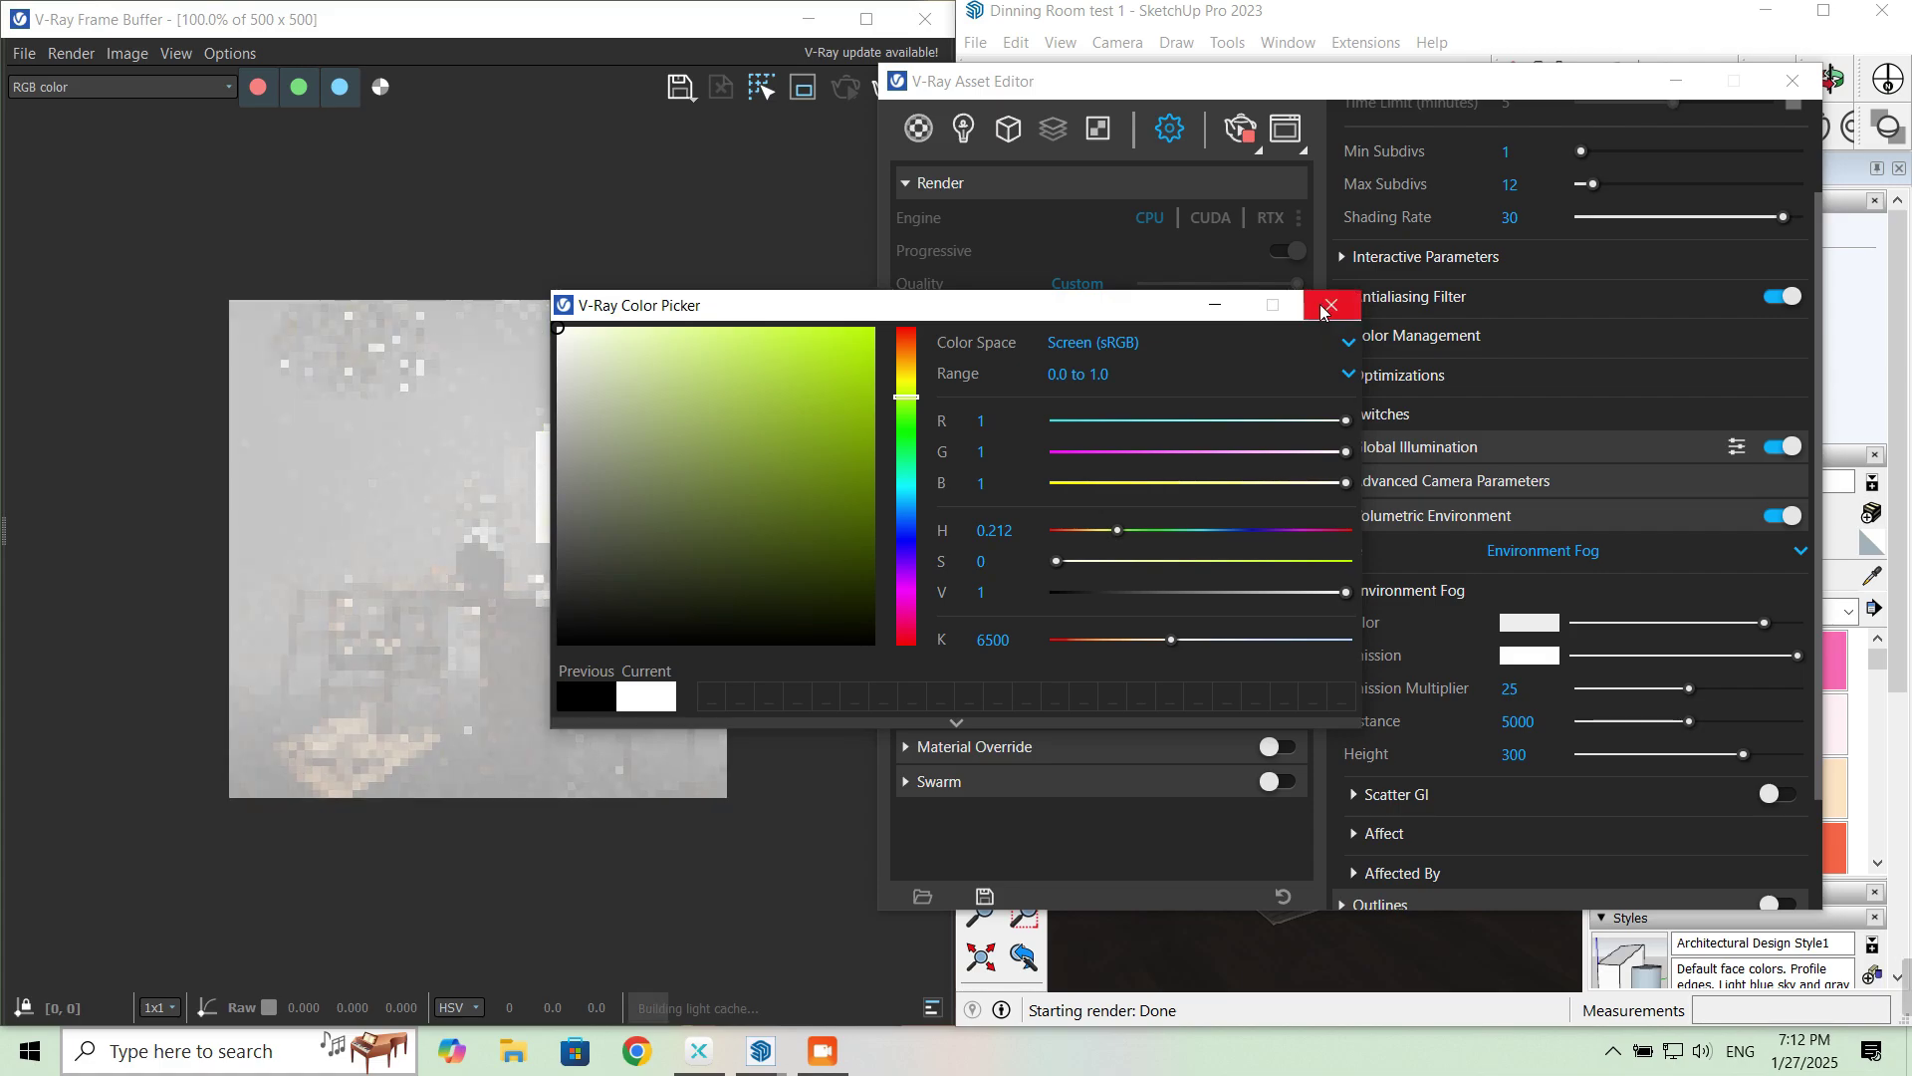
{"action": "left_click", "coordinate": [1329, 307]}
Step: Set the environment fog's emission color back to black
{"action": "left_click", "coordinate": [1532, 657]}
{"action": "left_click_drag", "start_coordinate": [709, 578], "coordinate": [357, 844]}
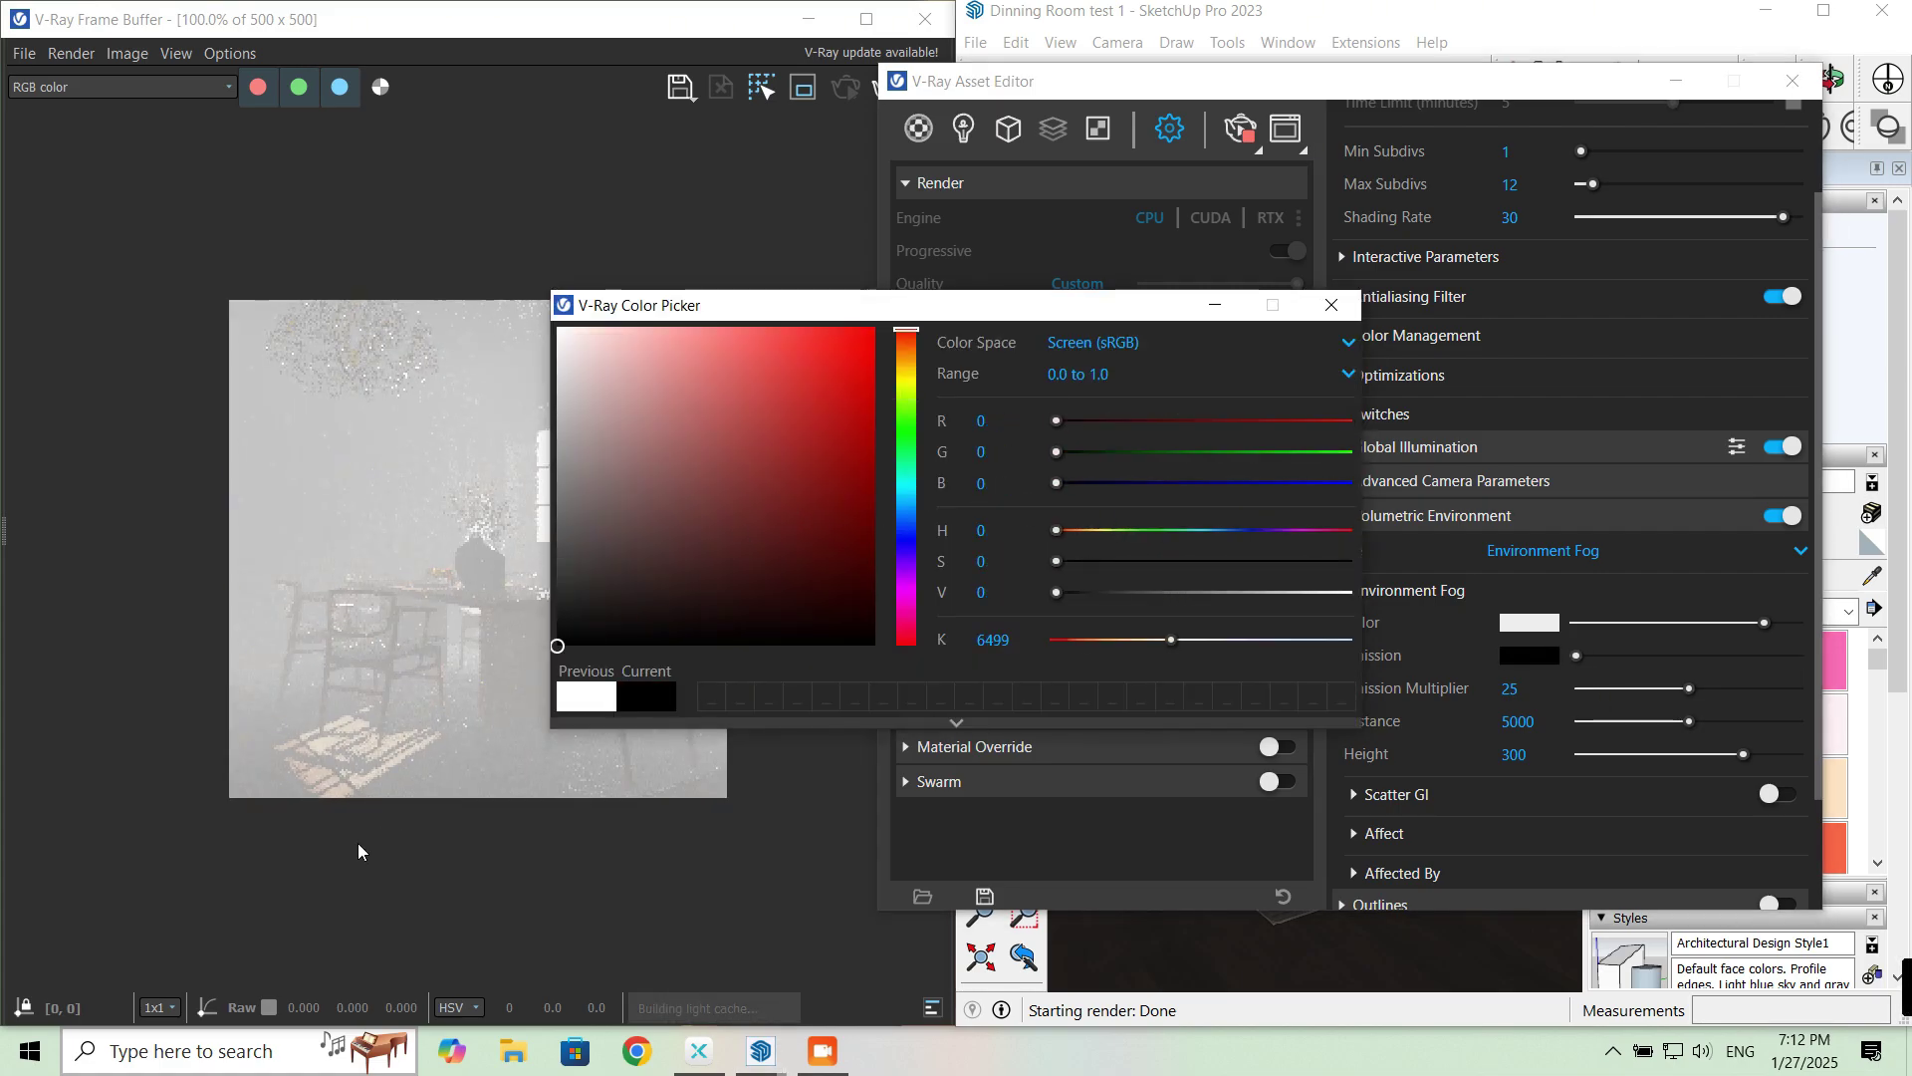
{"action": "left_click", "coordinate": [1332, 313]}
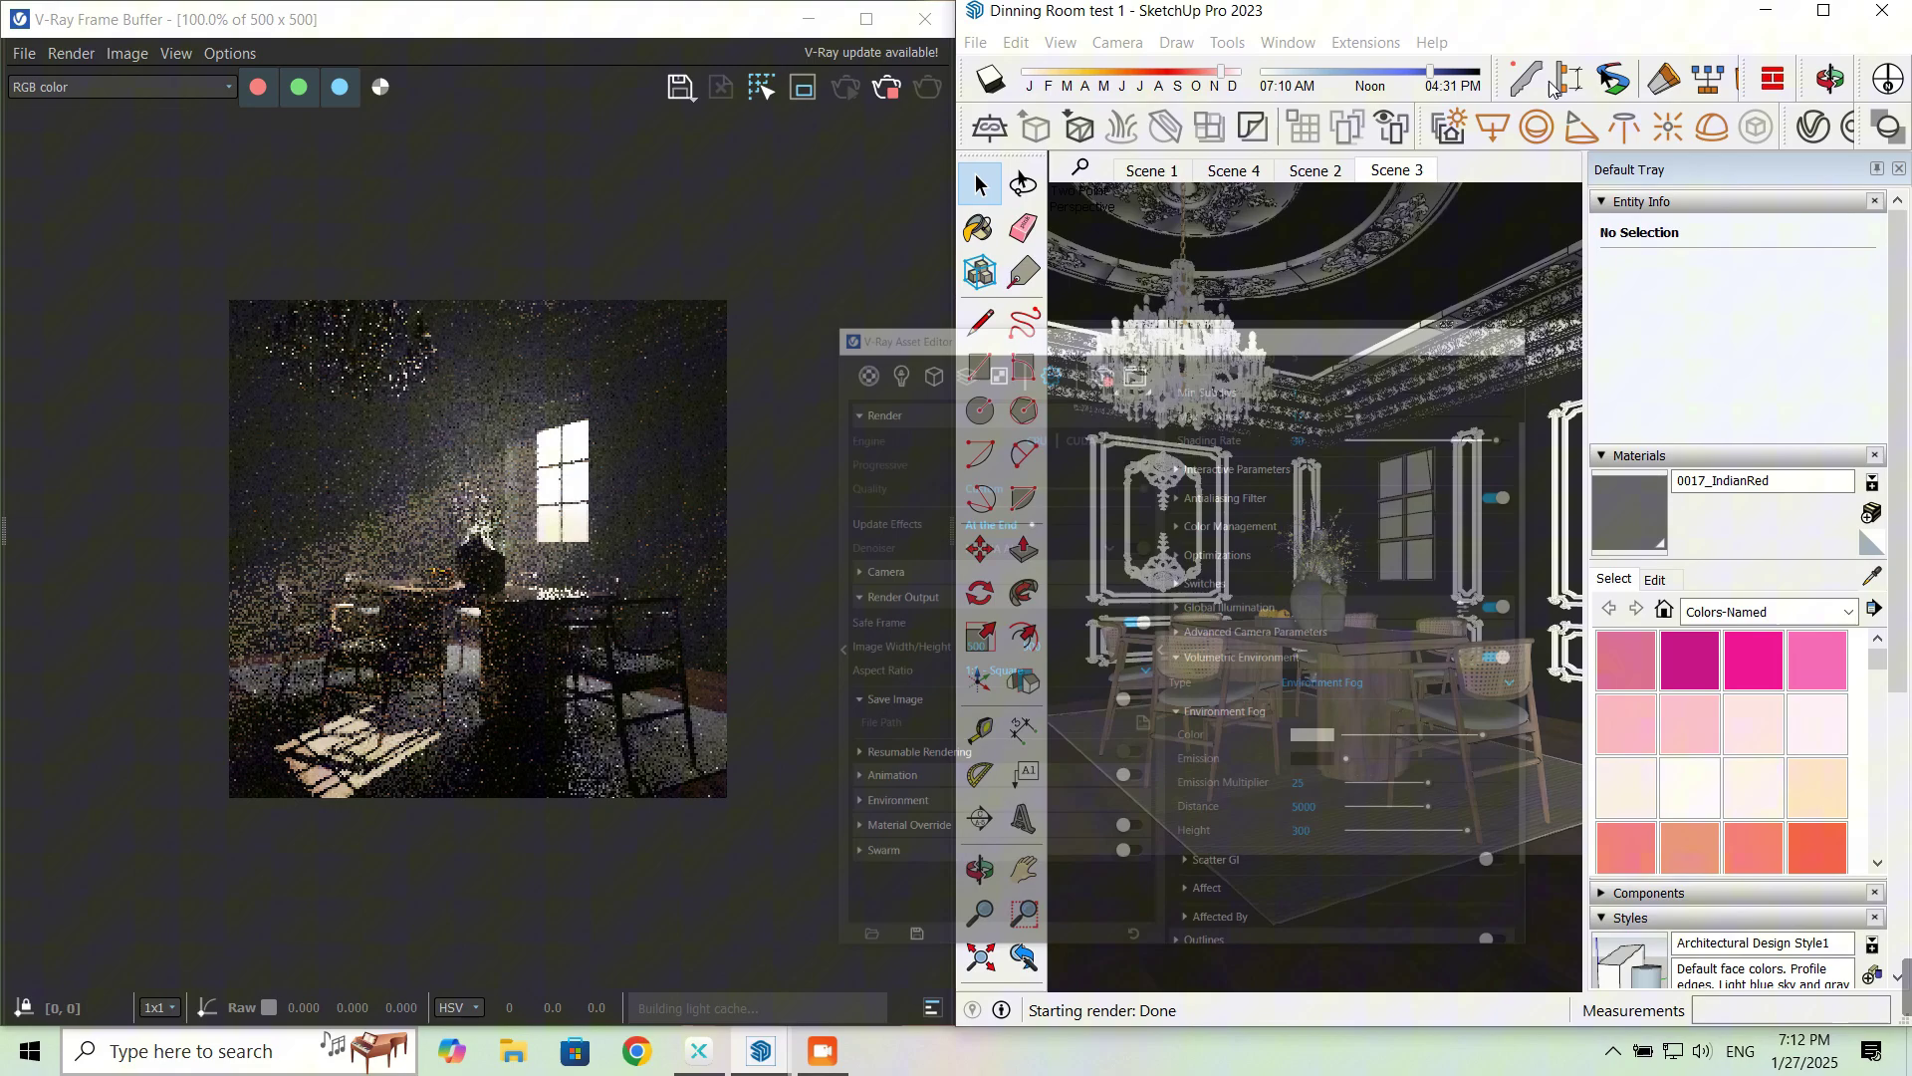
Step: Clear the asset editor away, maximize the frame buffer and start the final production render
{"action": "left_click", "coordinate": [1676, 81]}
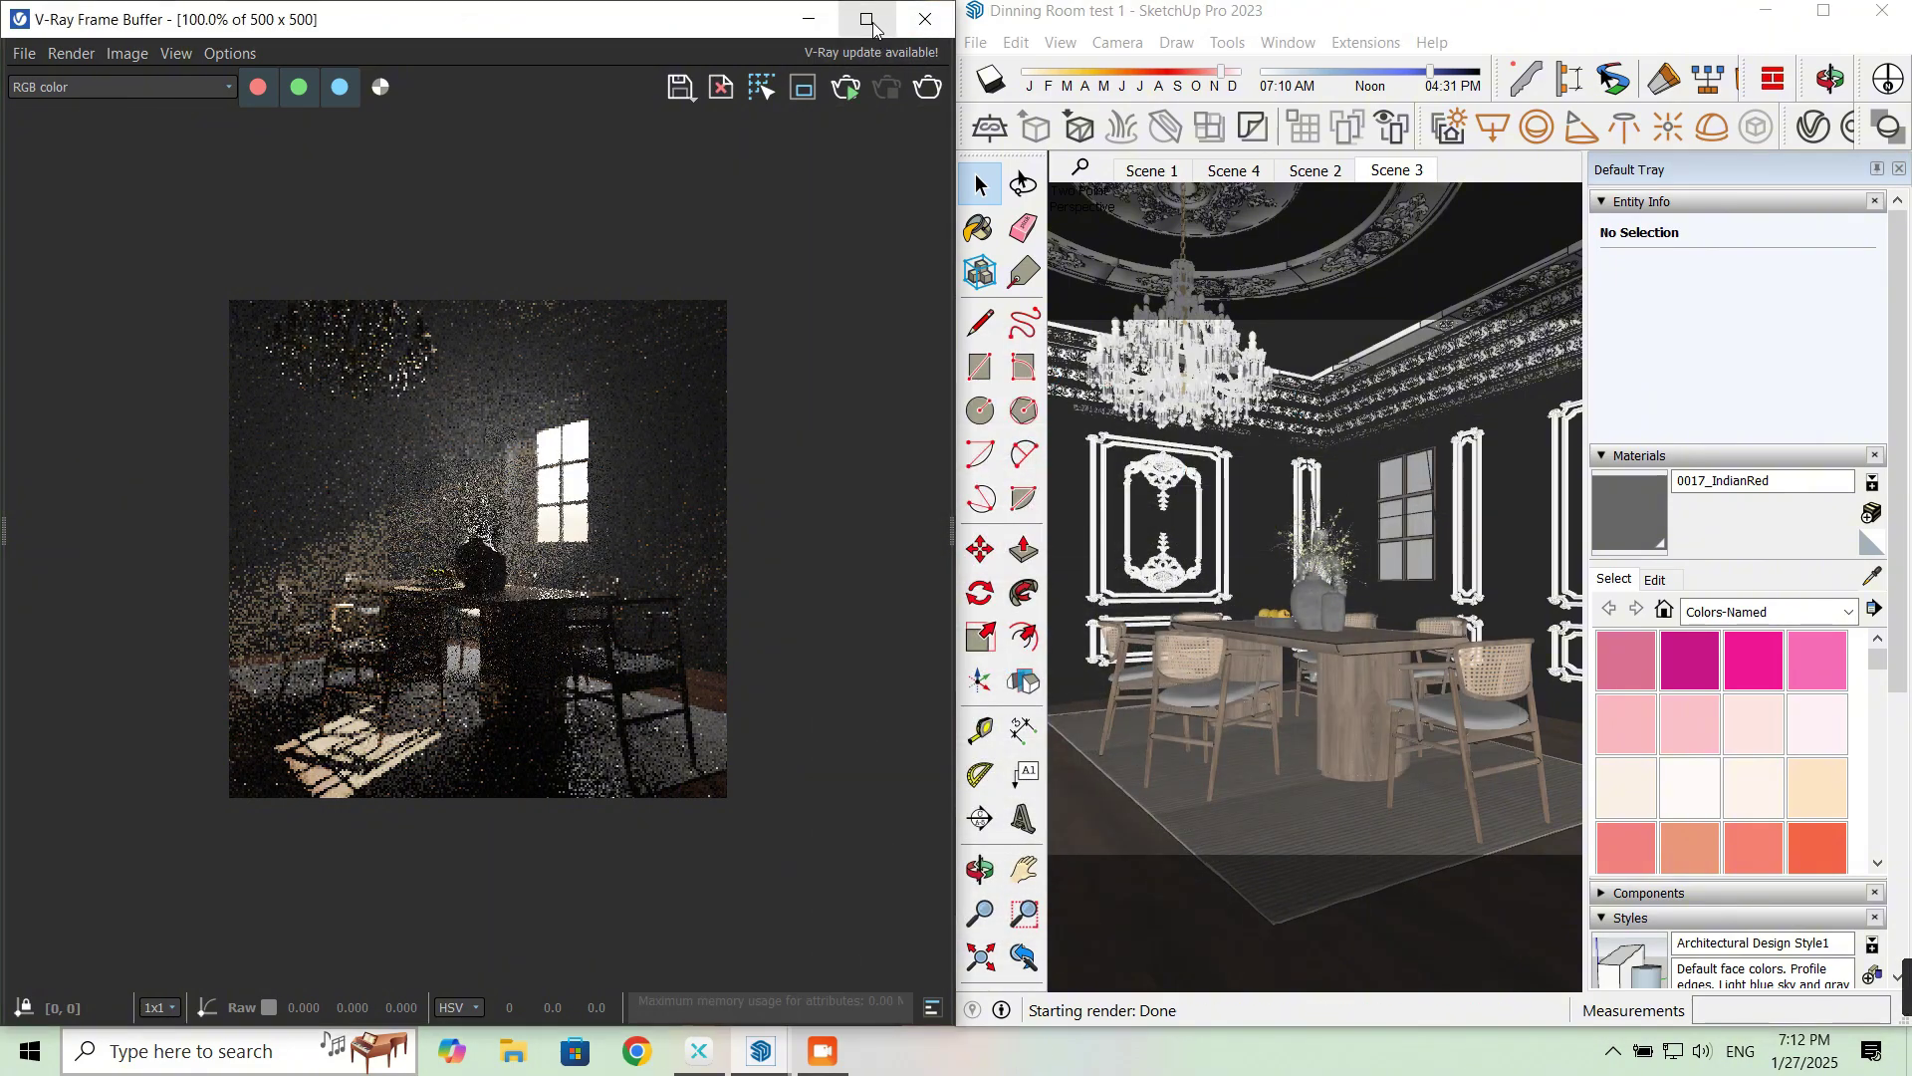
{"action": "left_click", "coordinate": [869, 17]}
{"action": "left_click", "coordinate": [1886, 80]}
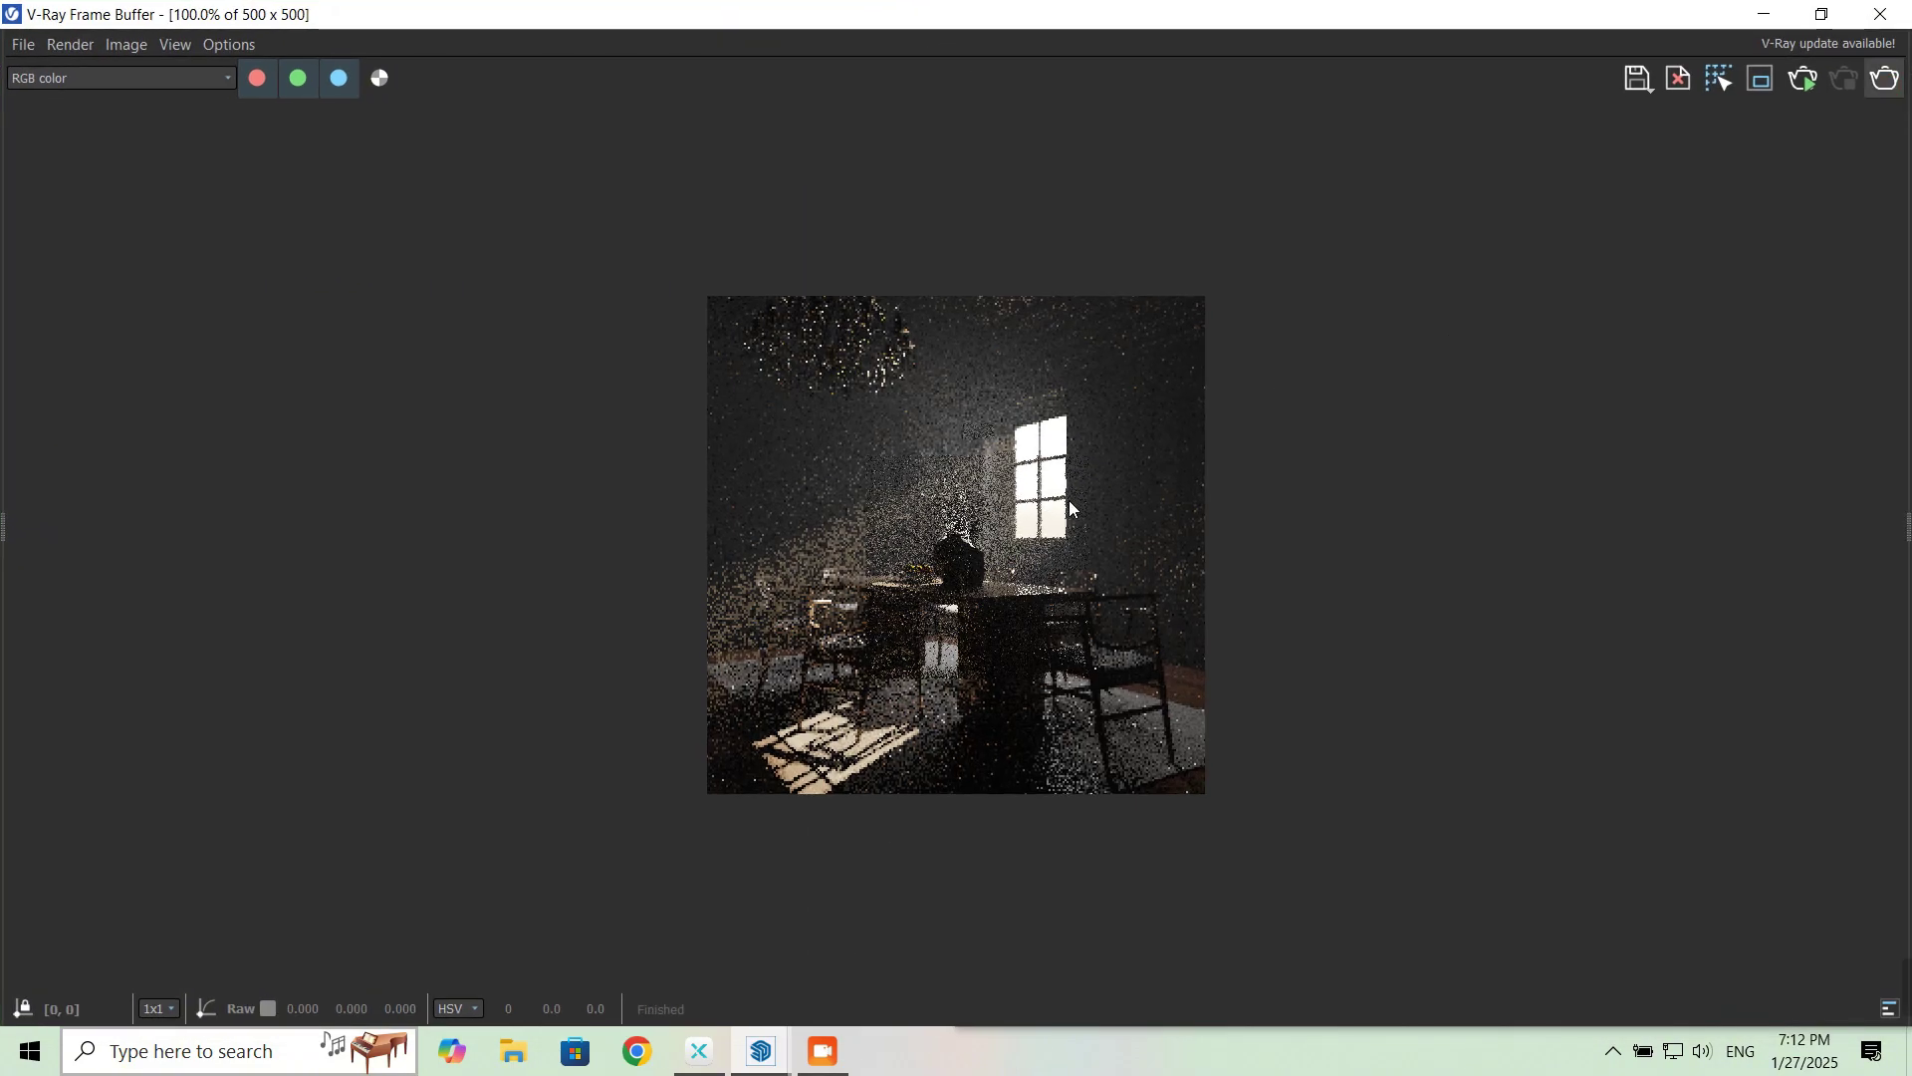